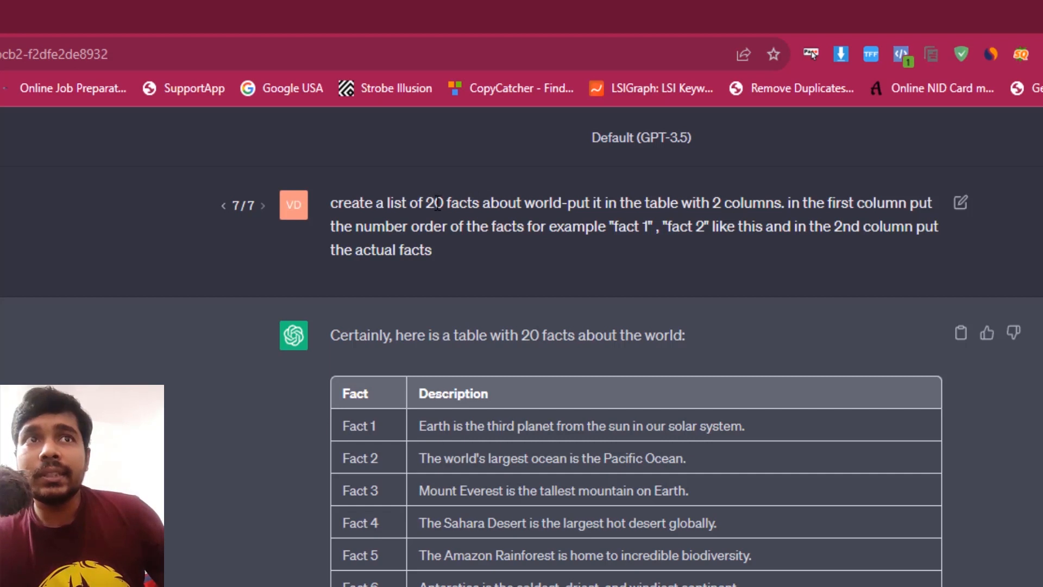
# Step: Examine the wording of the world-facts prompt and the two-column table of numbered facts generated from it
pyautogui.moveTo(427, 202); pyautogui.dragTo(493, 208)
pyautogui.moveTo(561, 204); pyautogui.dragTo(525, 202)
pyautogui.click(534, 201)
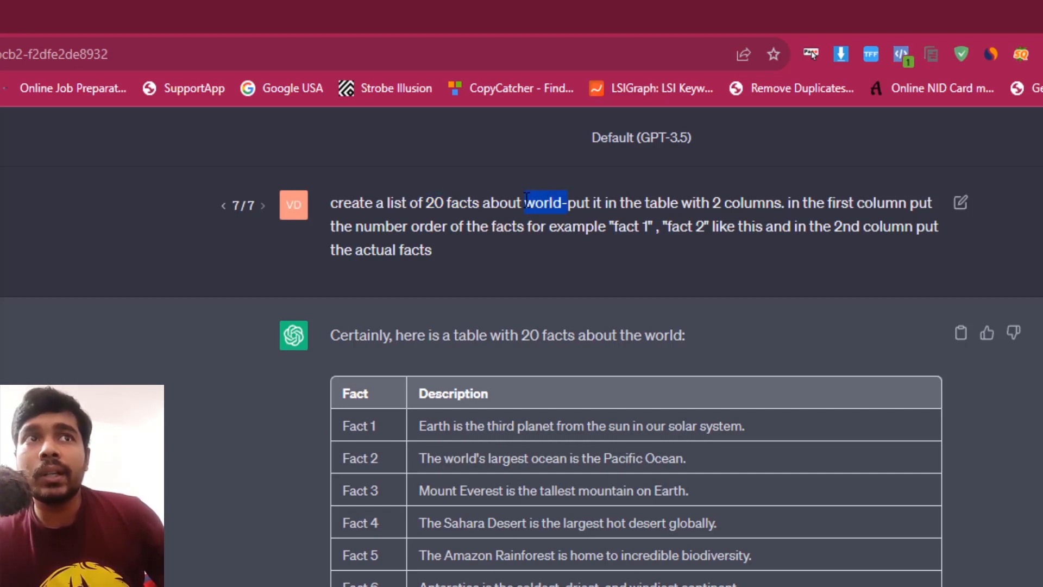
pyautogui.click(534, 203)
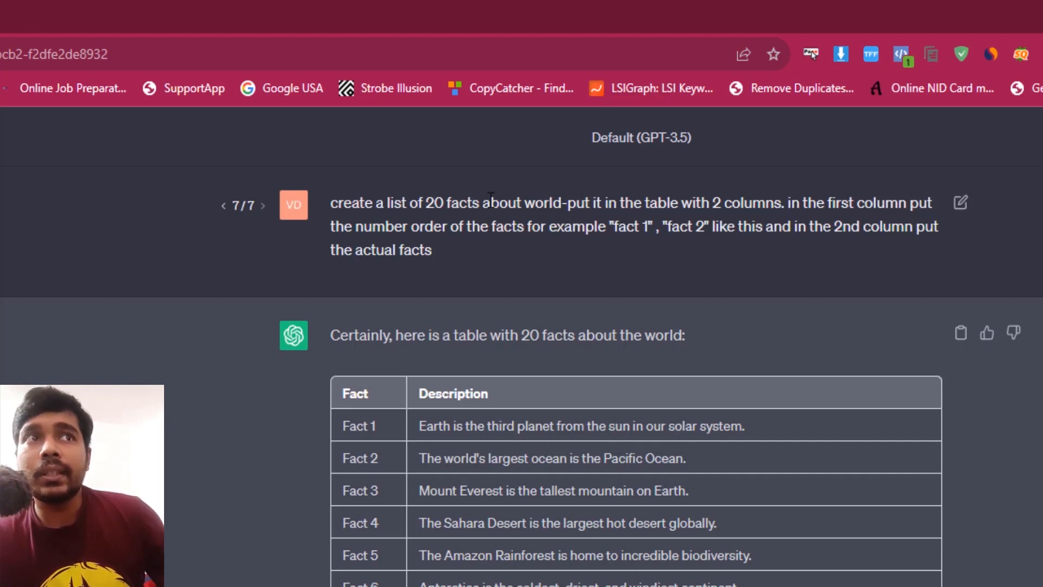
pyautogui.moveTo(460, 202); pyautogui.dragTo(439, 206)
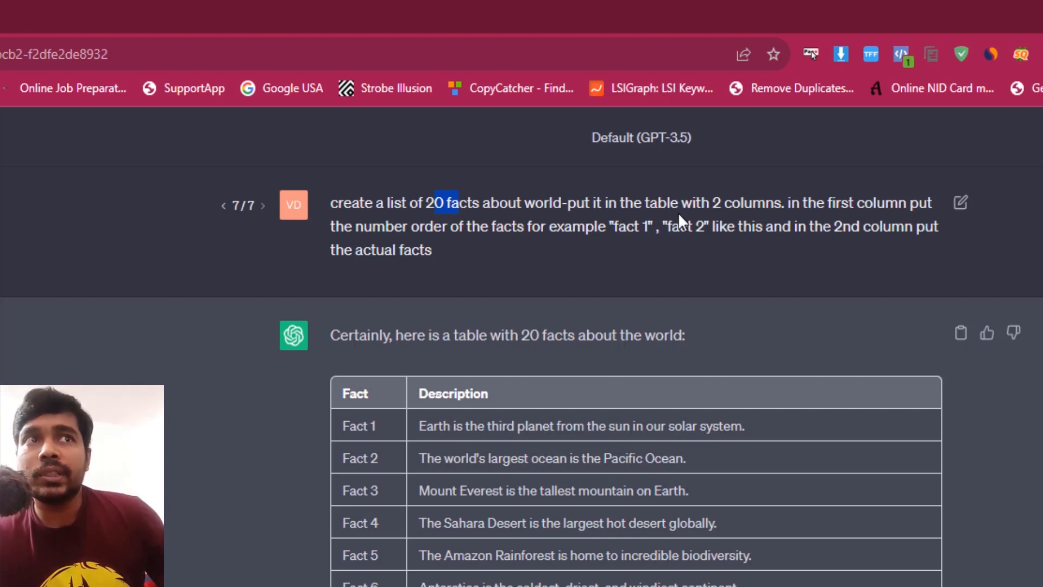
pyautogui.moveTo(634, 206); pyautogui.dragTo(692, 206)
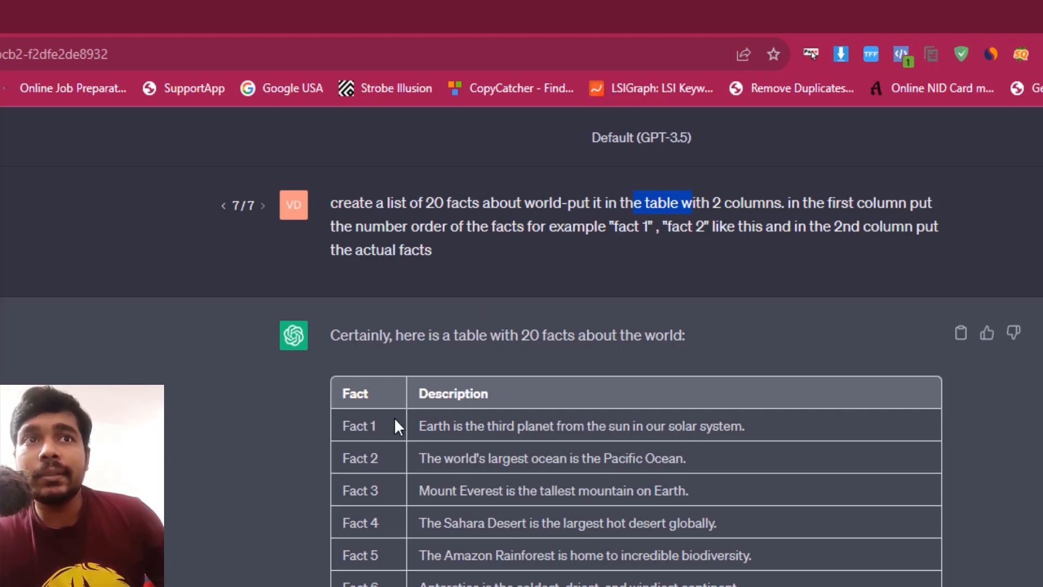
pyautogui.click(351, 427)
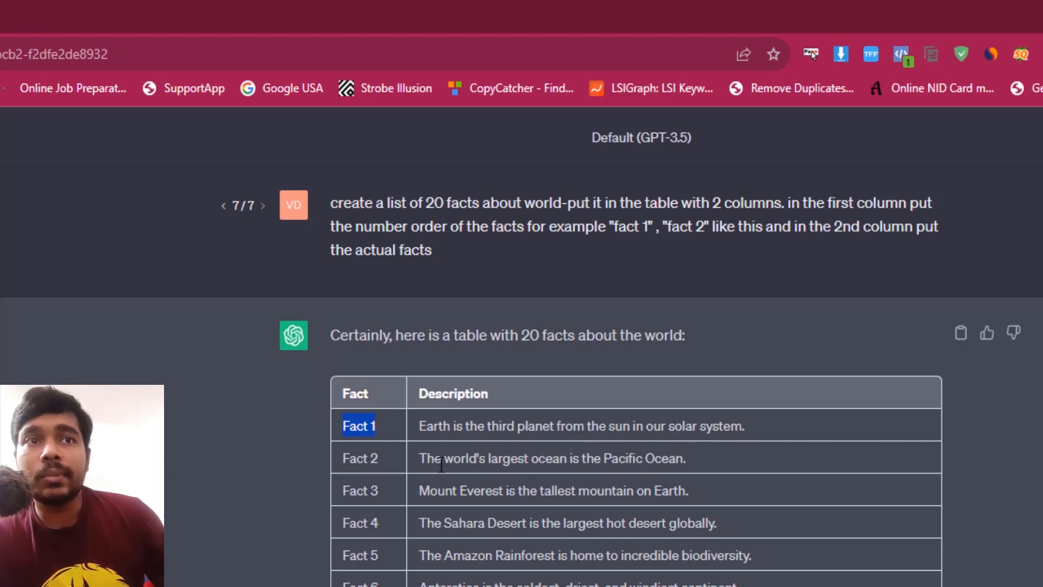
pyautogui.moveTo(441, 465); pyautogui.dragTo(468, 582)
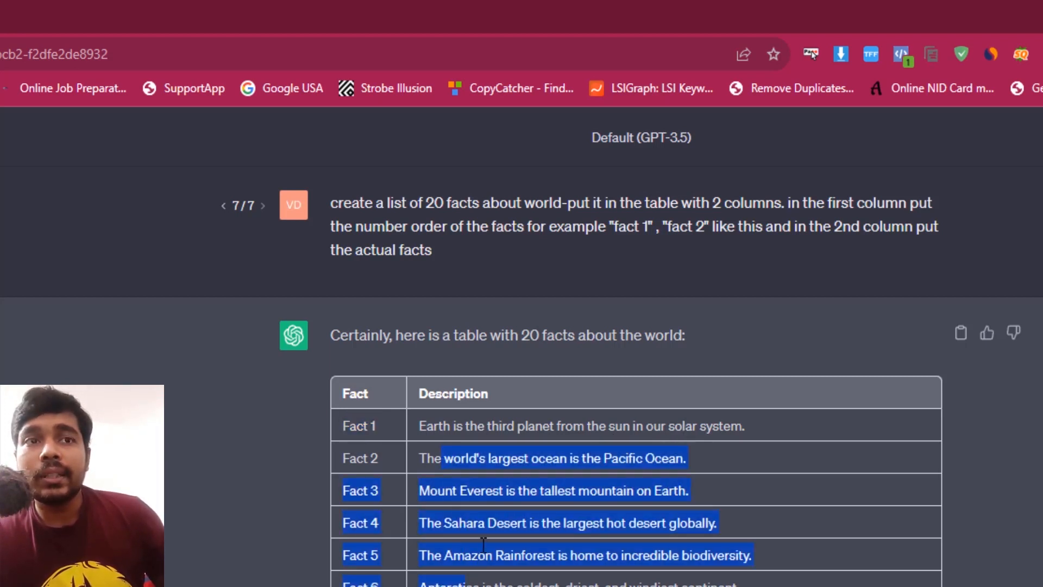
pyautogui.scroll(-3, 458, 536)
pyautogui.scroll(3, 455, 536)
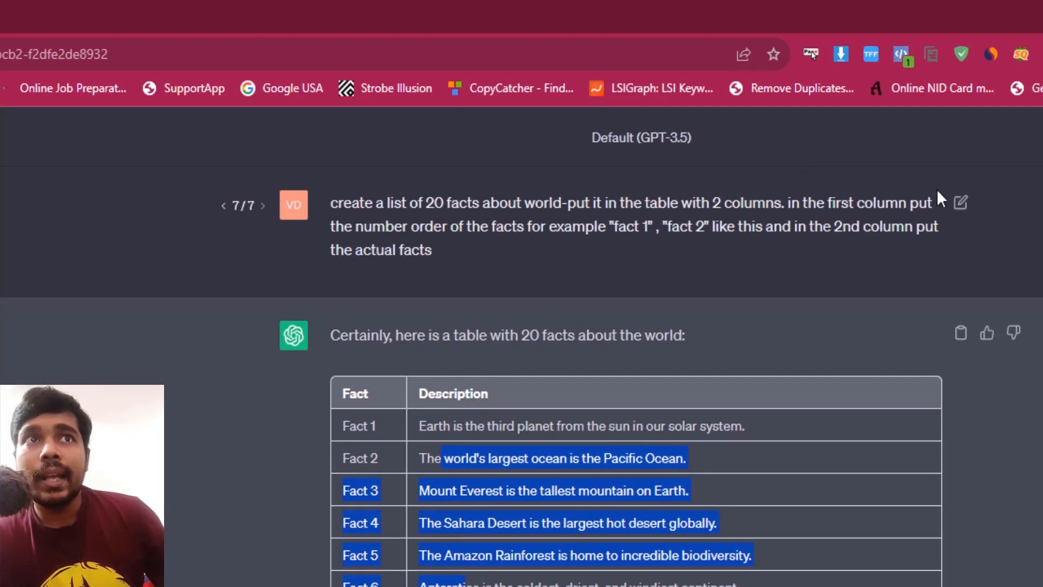
# Step: Edit the prompt to ask for 20 facts about cricket instead of world and resubmit it
pyautogui.click(961, 202)
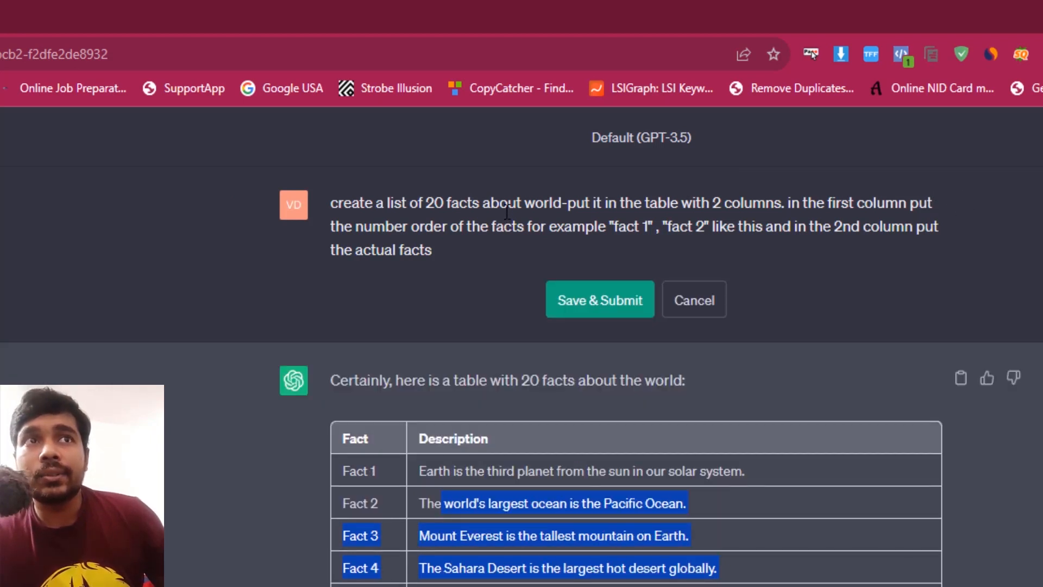
pyautogui.doubleClick(544, 204)
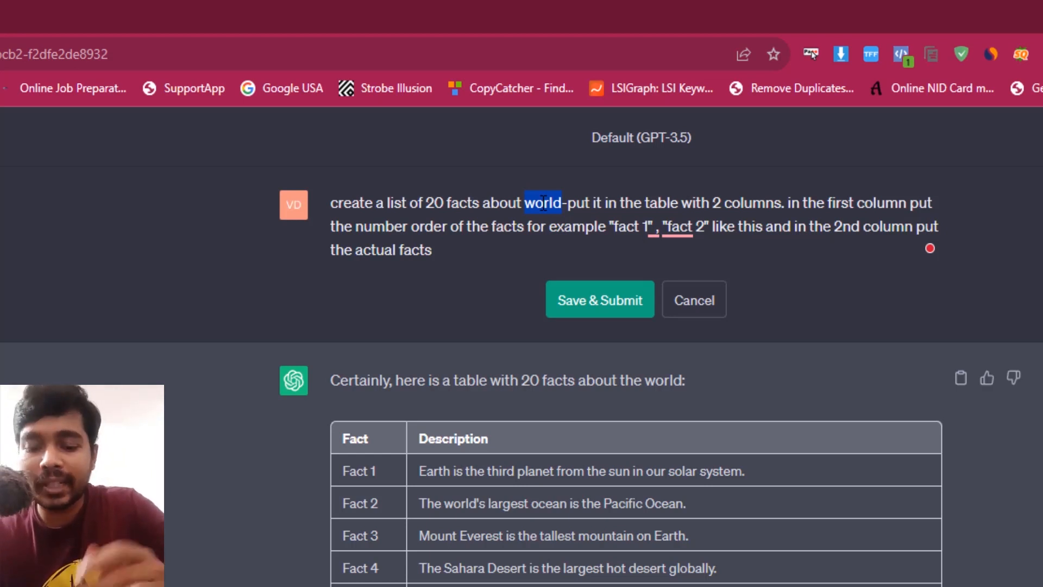
pyautogui.write('crick')
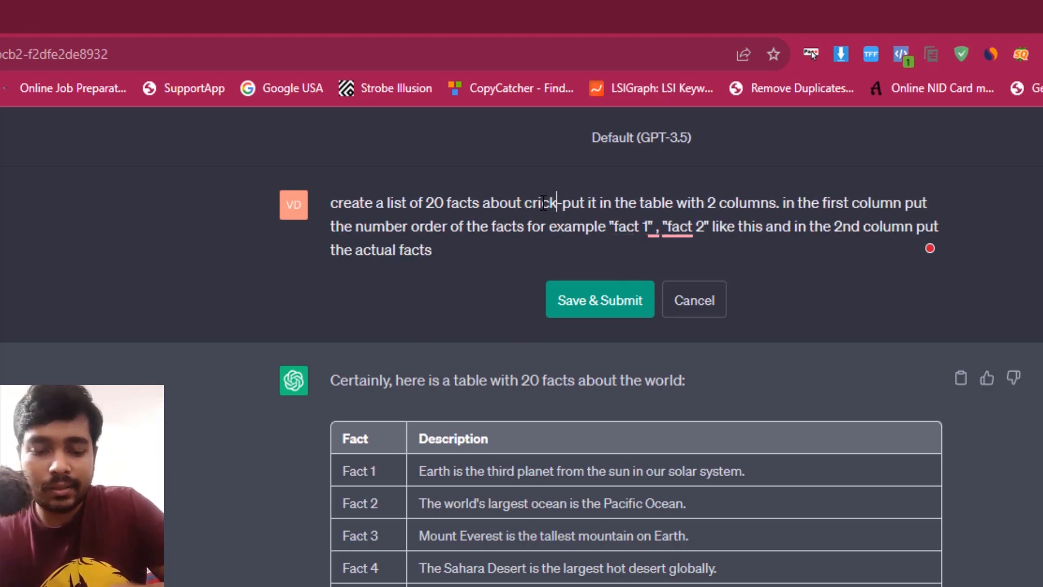
pyautogui.write('et')
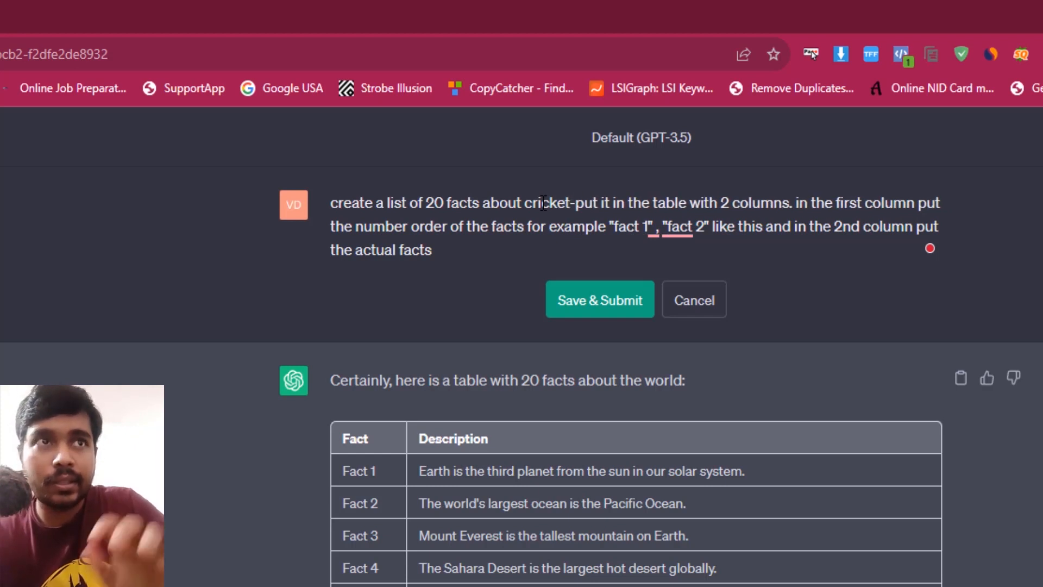
pyautogui.moveTo(525, 202); pyautogui.dragTo(565, 202)
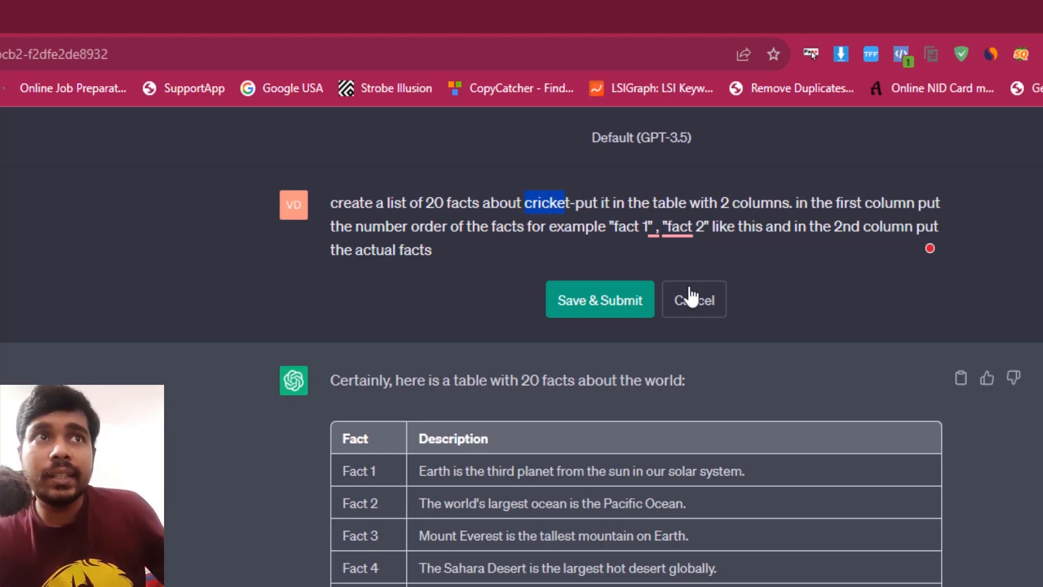
pyautogui.click(577, 301)
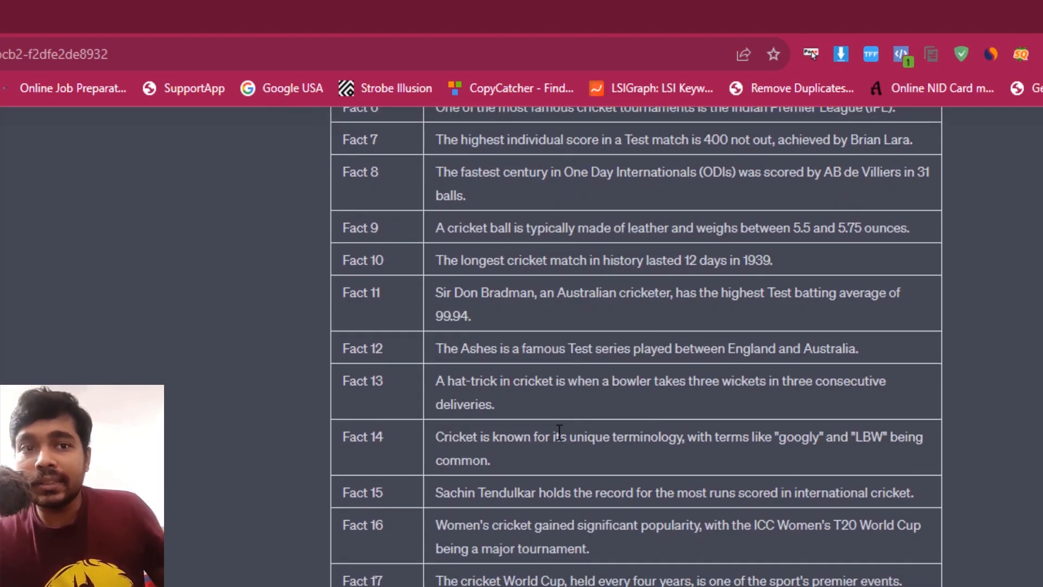
# Step: Edit the prompt's topic to "cricket players" and resubmit it for a new facts table
pyautogui.scroll(10, 558, 431)
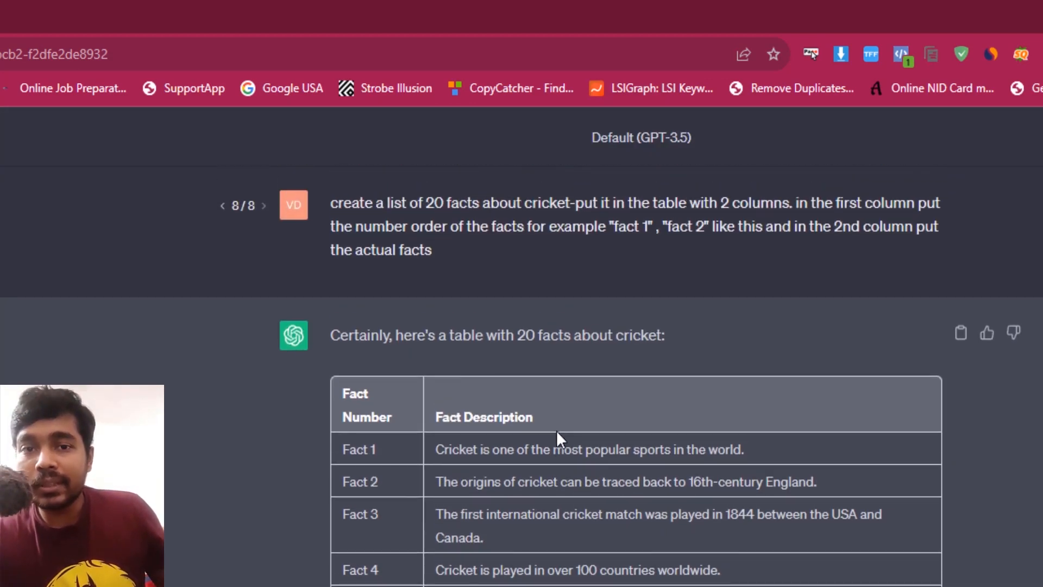
pyautogui.click(961, 205)
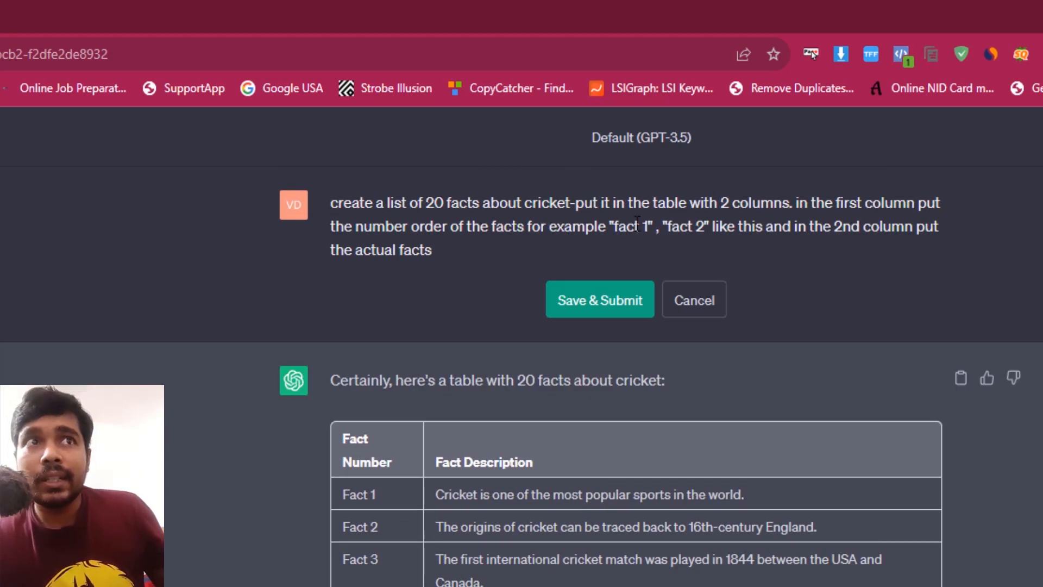
pyautogui.doubleClick(541, 199)
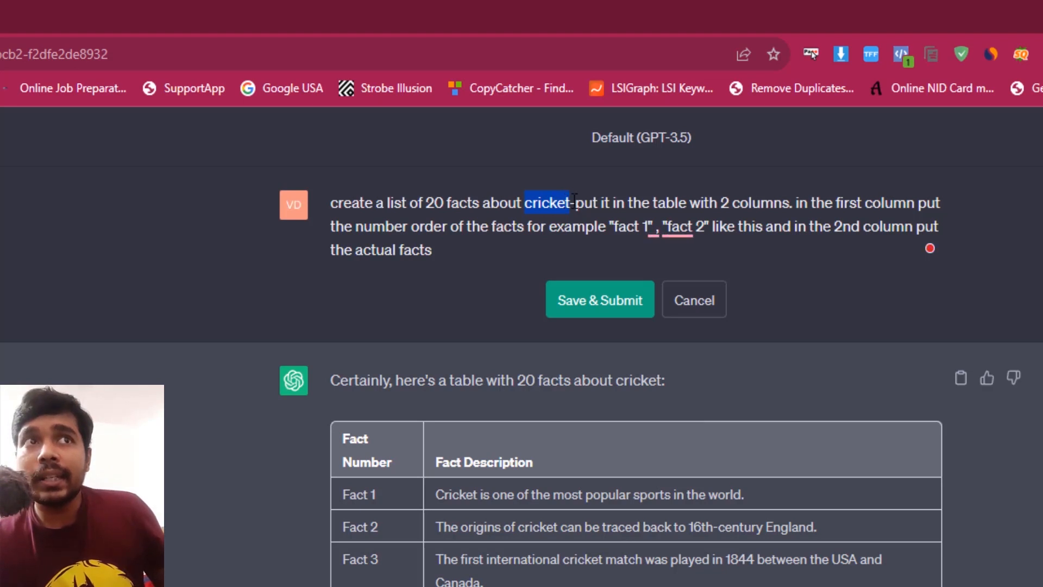
pyautogui.click(570, 201)
pyautogui.write('play')
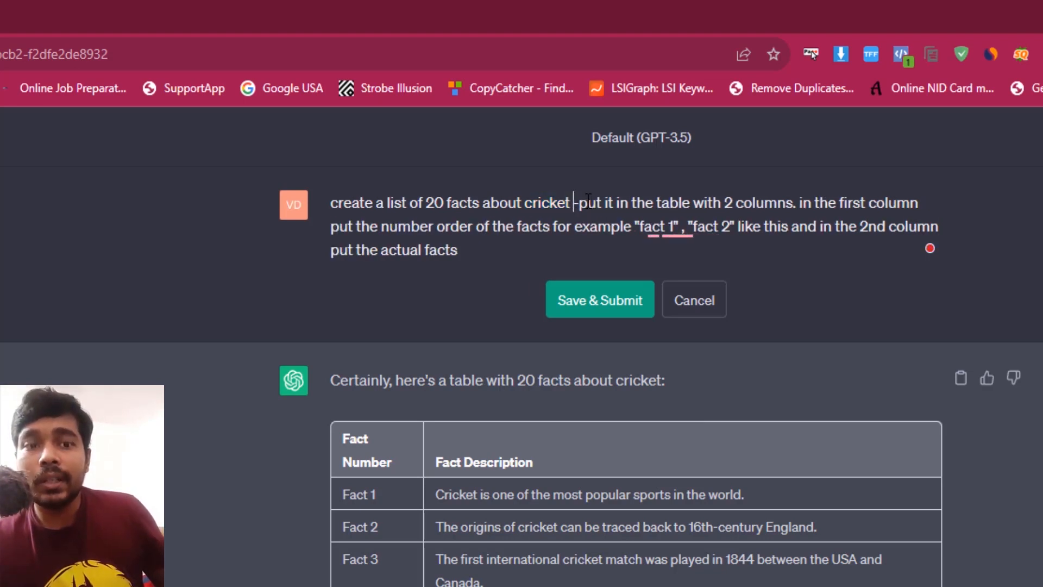
pyautogui.write('es')
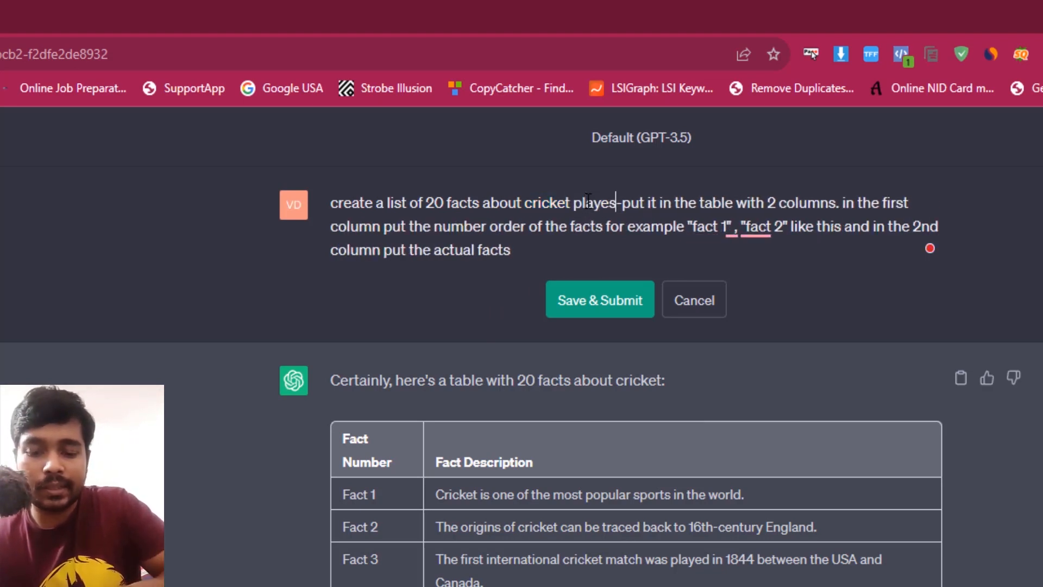
pyautogui.click(609, 202)
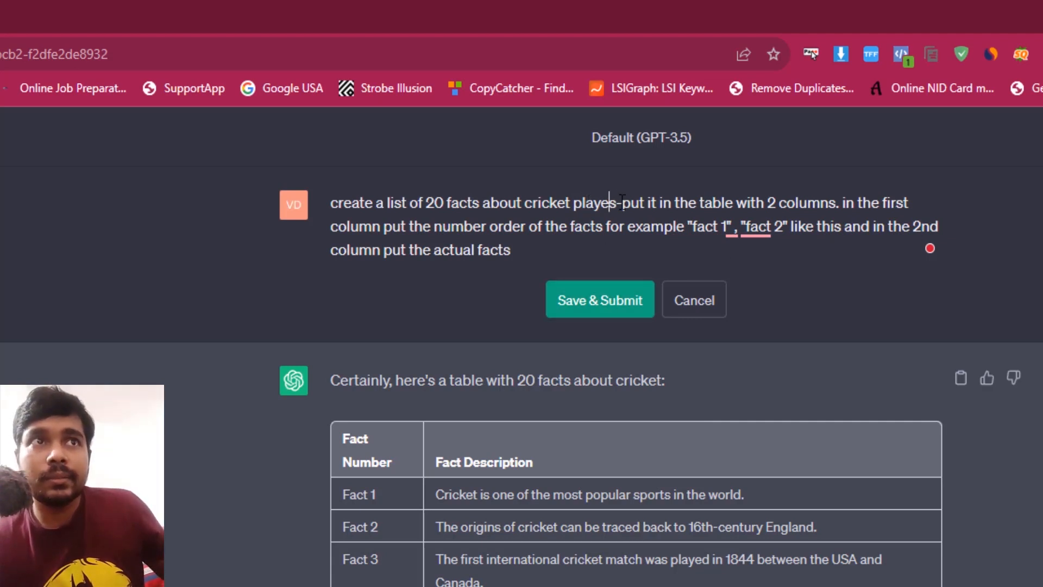
pyautogui.write('r')
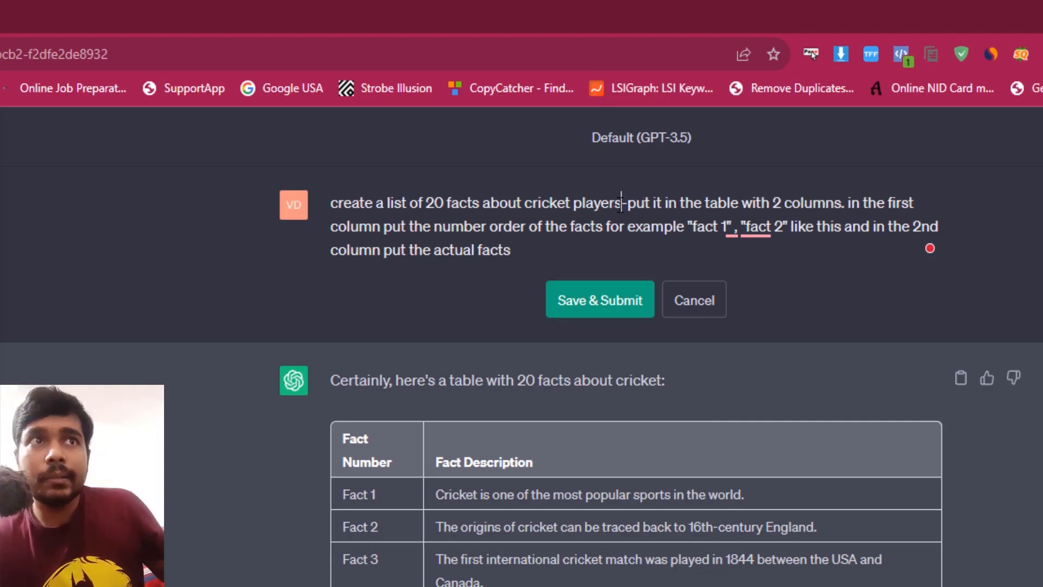
pyautogui.moveTo(622, 202); pyautogui.dragTo(576, 199)
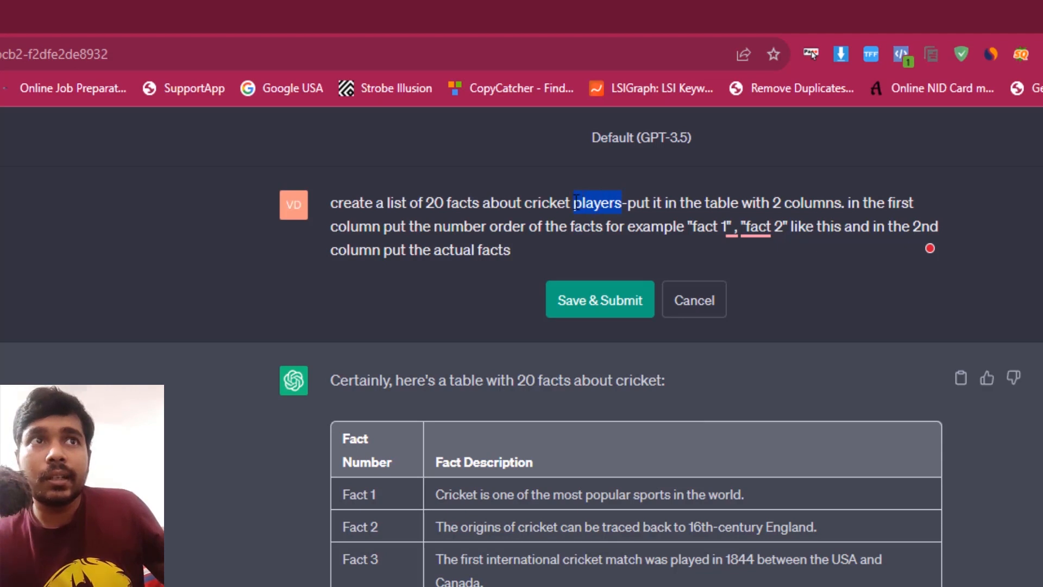
pyautogui.click(630, 323)
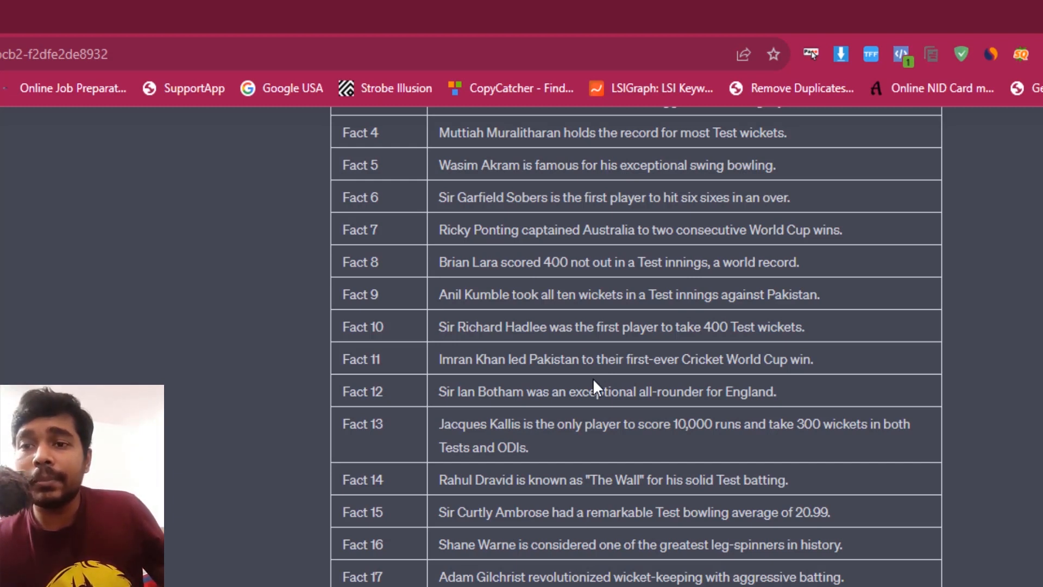
# Step: Replace the prompt's topic with "space" and resubmit it to generate a table of 20 space facts
pyautogui.scroll(7, 592, 387)
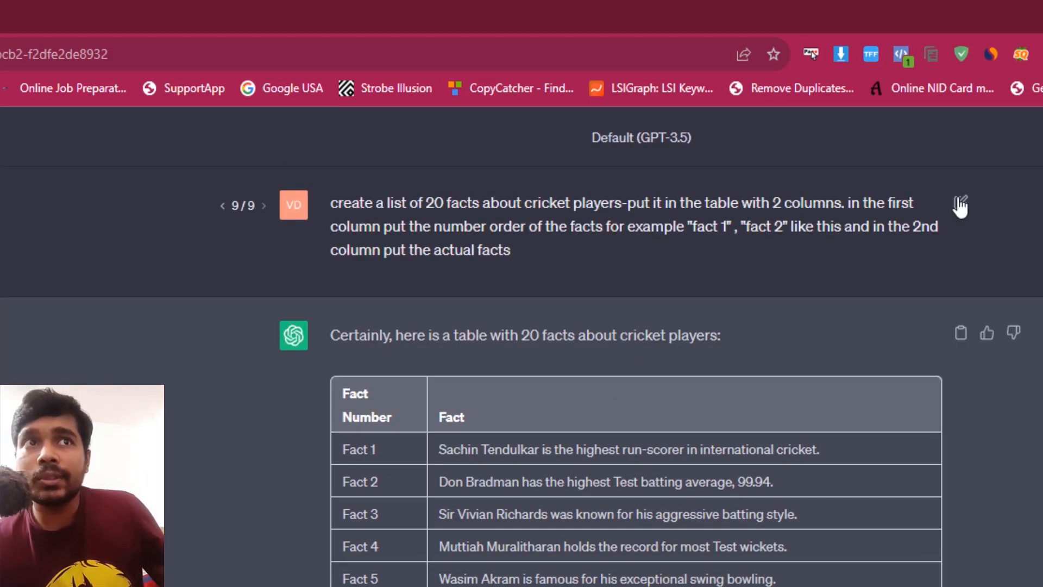
pyautogui.click(955, 202)
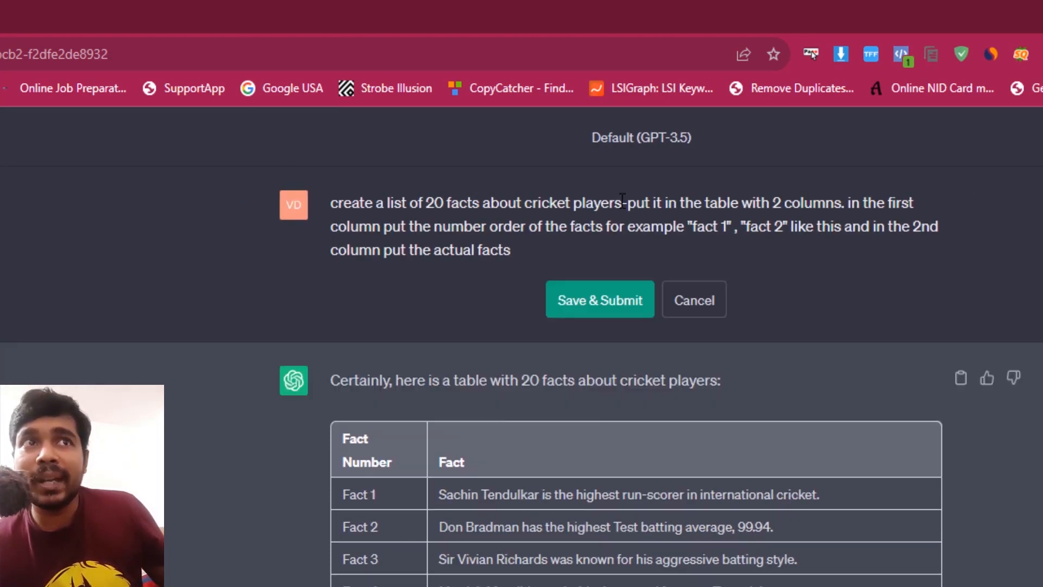
pyautogui.moveTo(623, 202); pyautogui.dragTo(526, 207)
pyautogui.press('BackSpace')
pyautogui.write('spac')
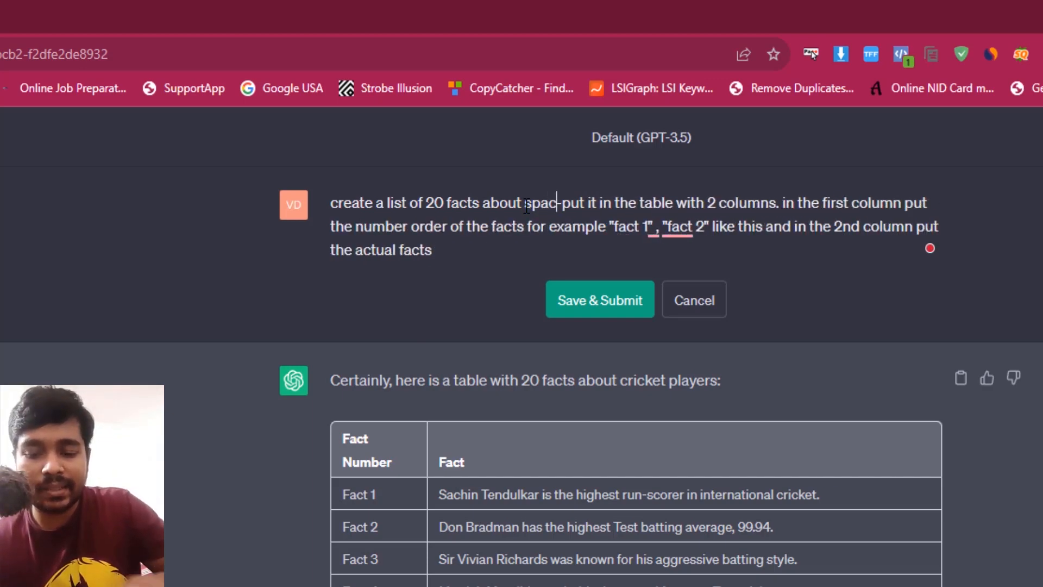
pyautogui.write('e')
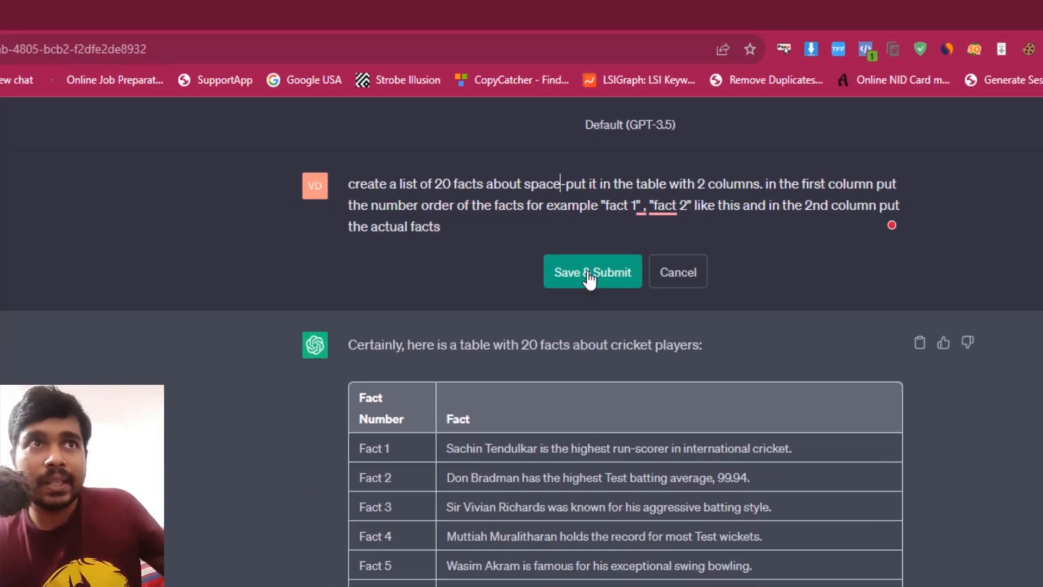
pyautogui.click(598, 300)
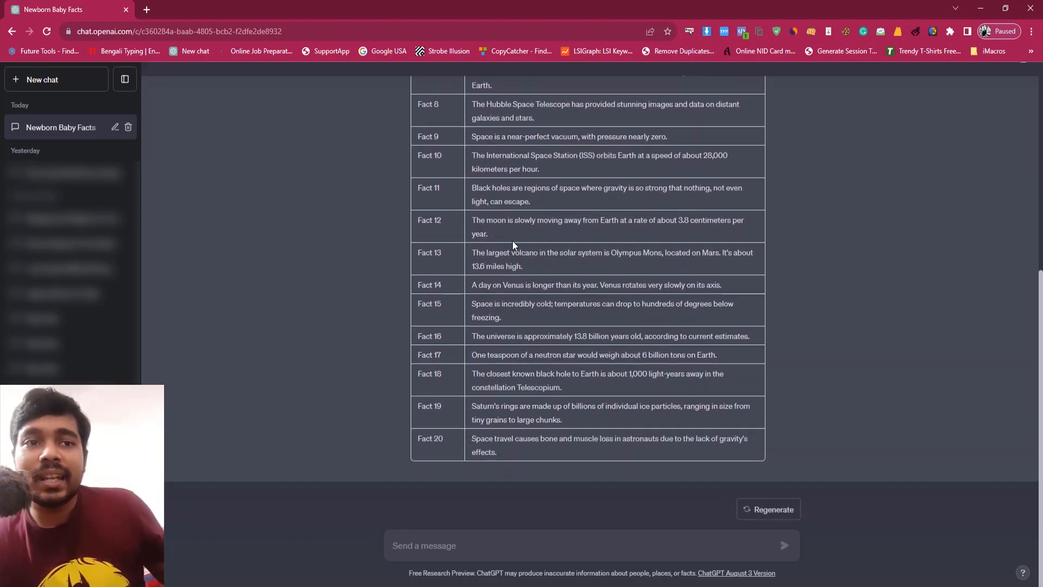
# Step: Copy the whole space facts table, from the header row through Fact 20
pyautogui.scroll(4, 470, 289)
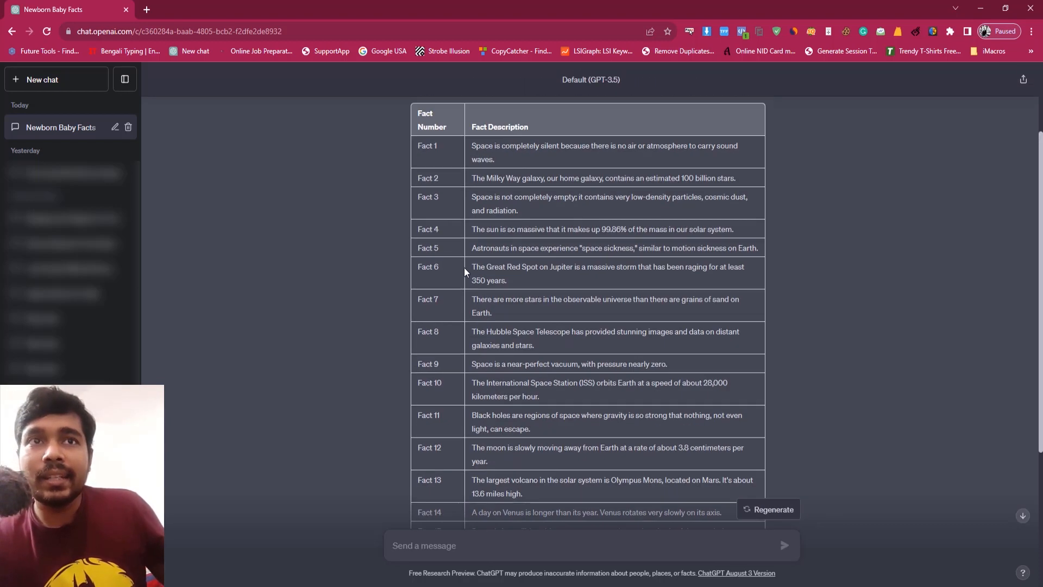
pyautogui.moveTo(418, 113); pyautogui.dragTo(555, 505)
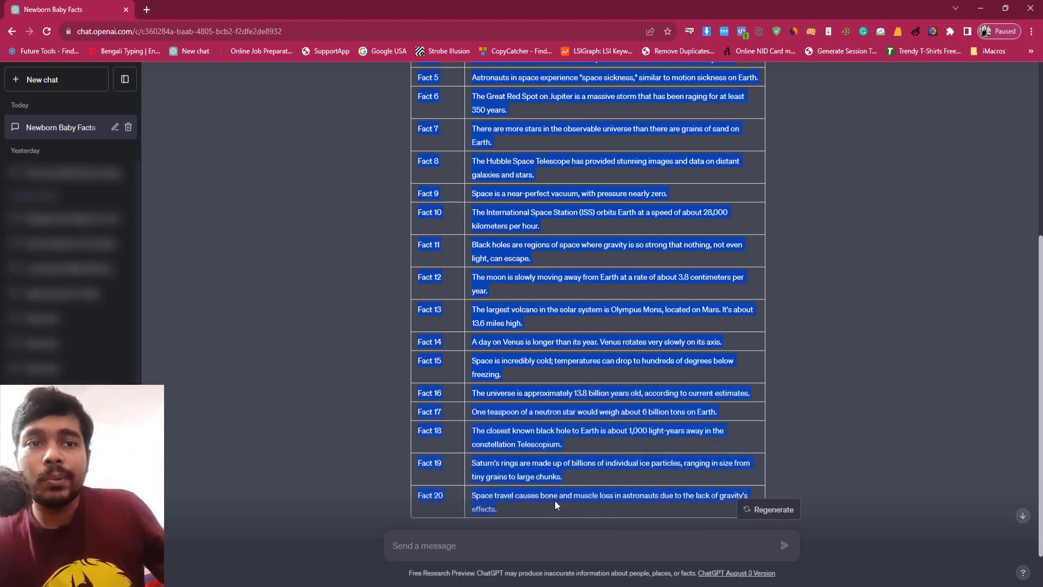
pyautogui.rightClick(501, 314)
pyautogui.click(522, 321)
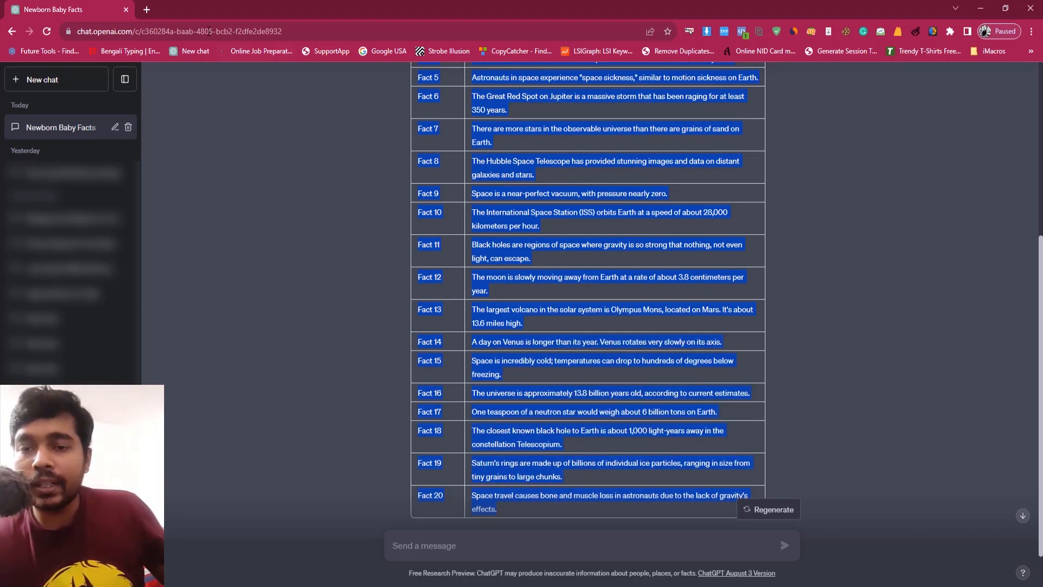
# Step: Search Google for "google sheets" in a new browser tab and open the Google Sheets home page with the spreadsheet list
pyautogui.click(146, 7)
pyautogui.write('google s')
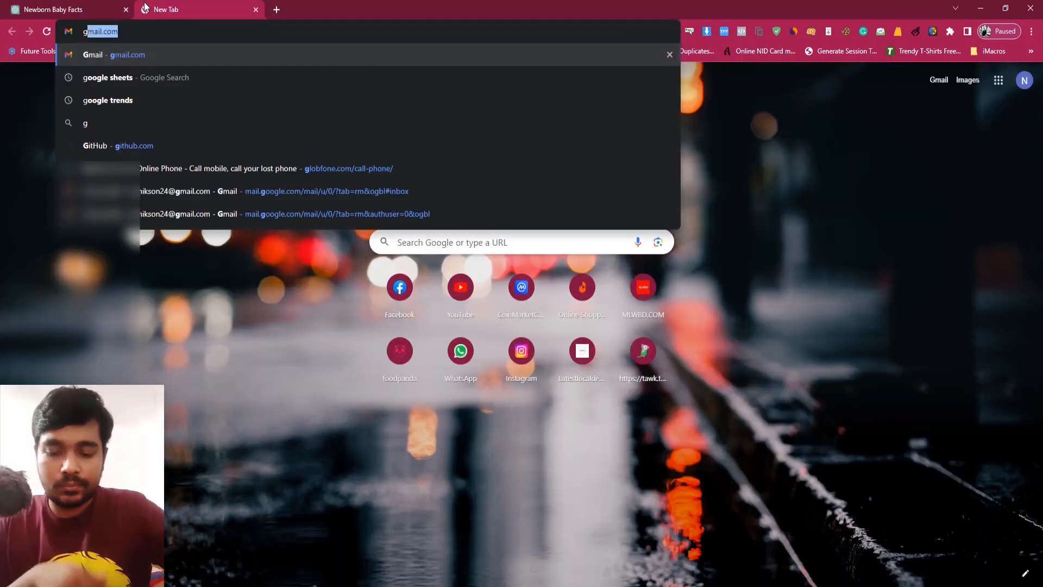
pyautogui.write('heets')
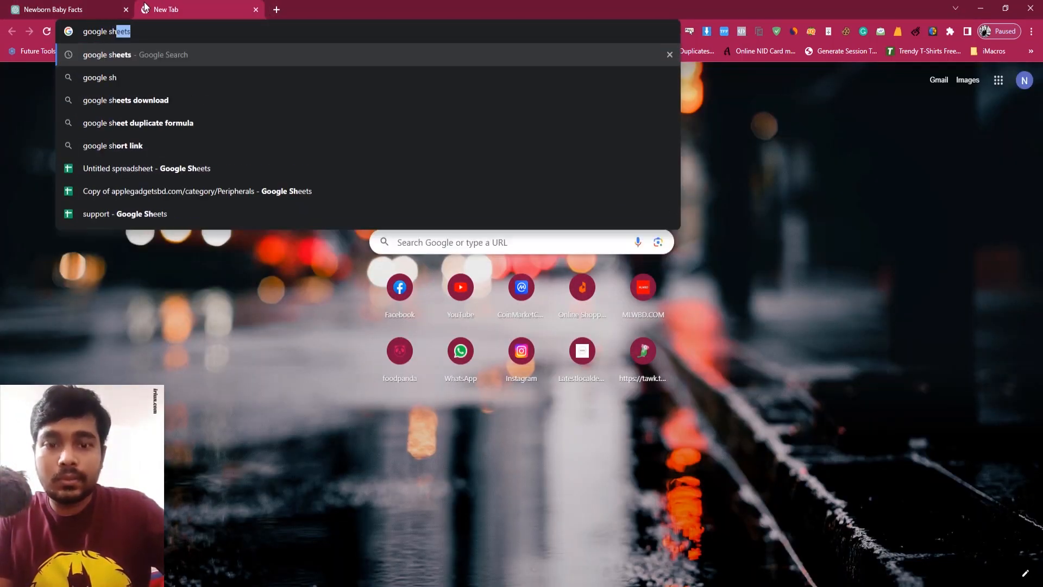
pyautogui.press('Return')
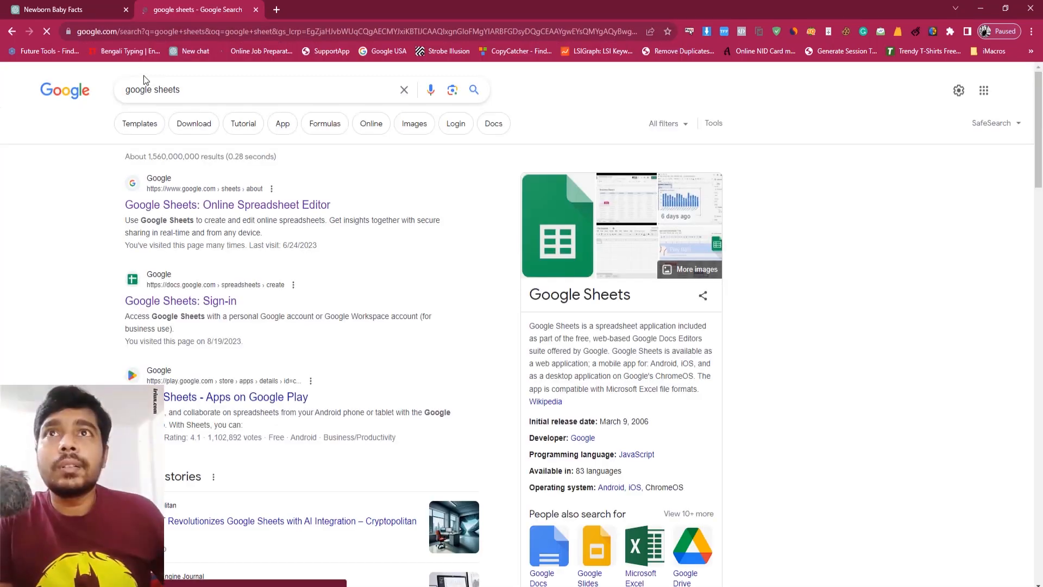
pyautogui.click(194, 206)
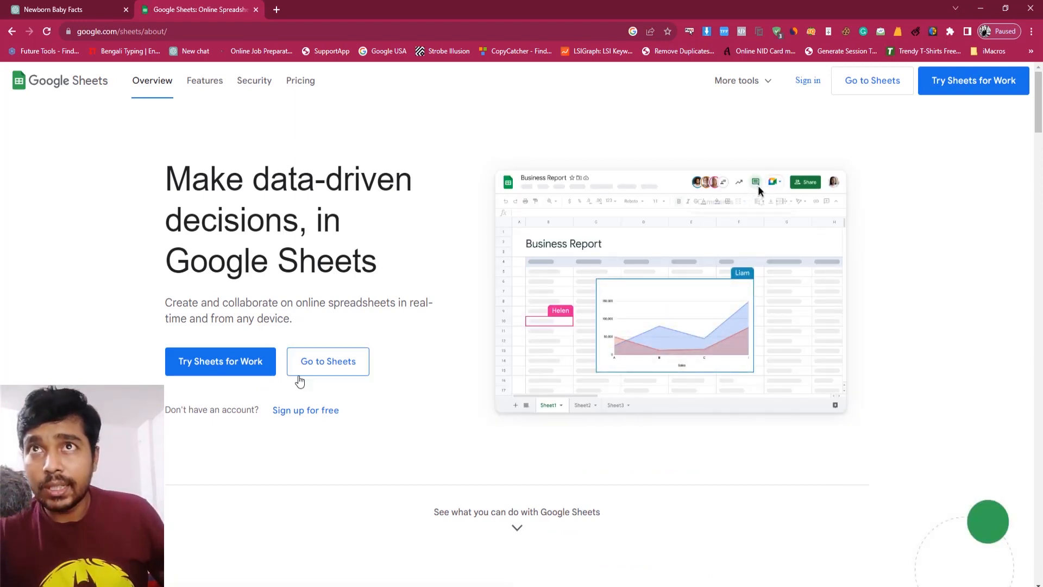
pyautogui.click(317, 360)
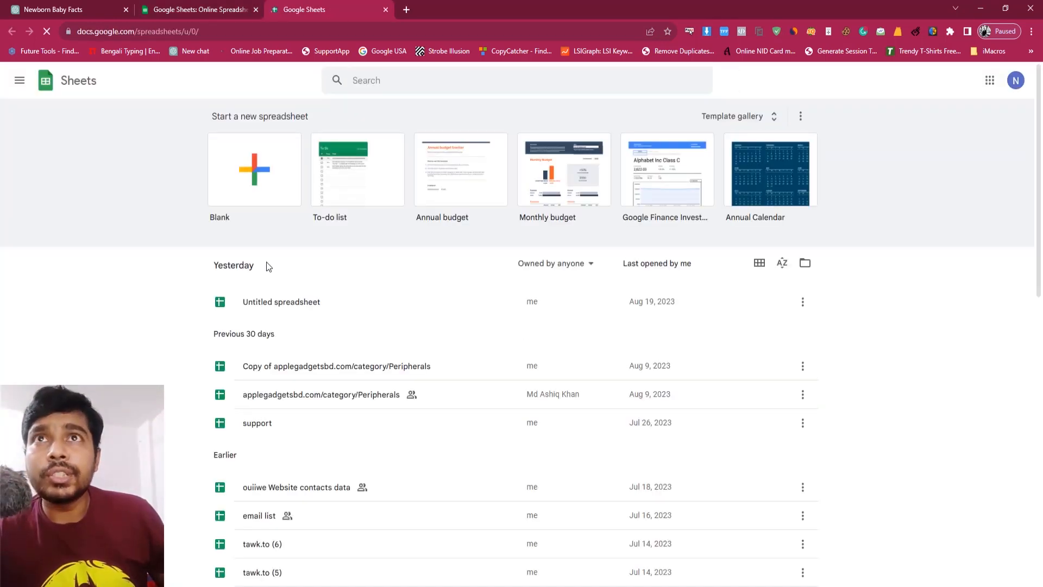
# Step: Create a blank spreadsheet and close the leftover Google Sheets overview page
pyautogui.click(248, 164)
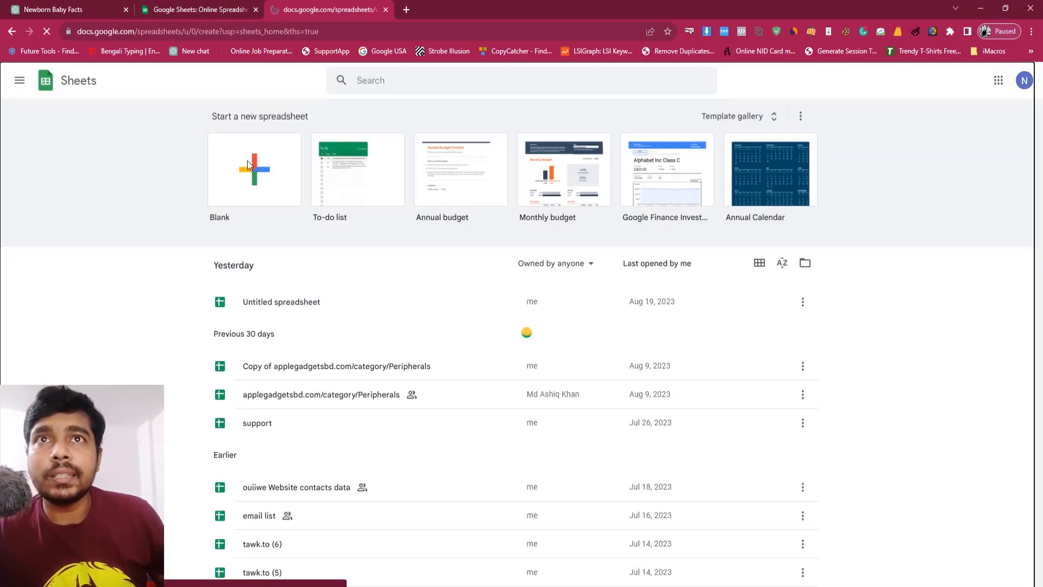
pyautogui.click(193, 5)
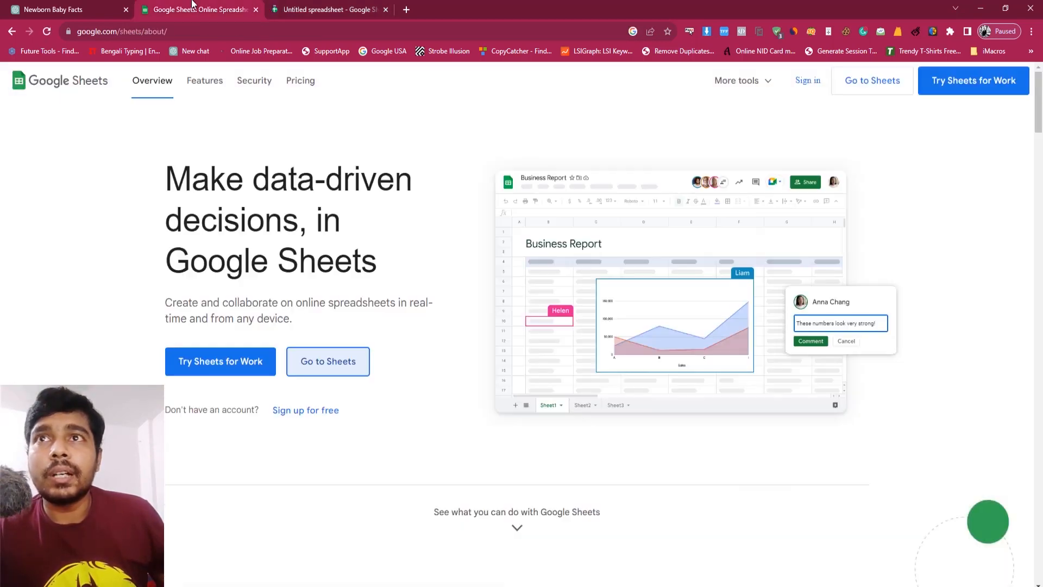
pyautogui.click(122, 7)
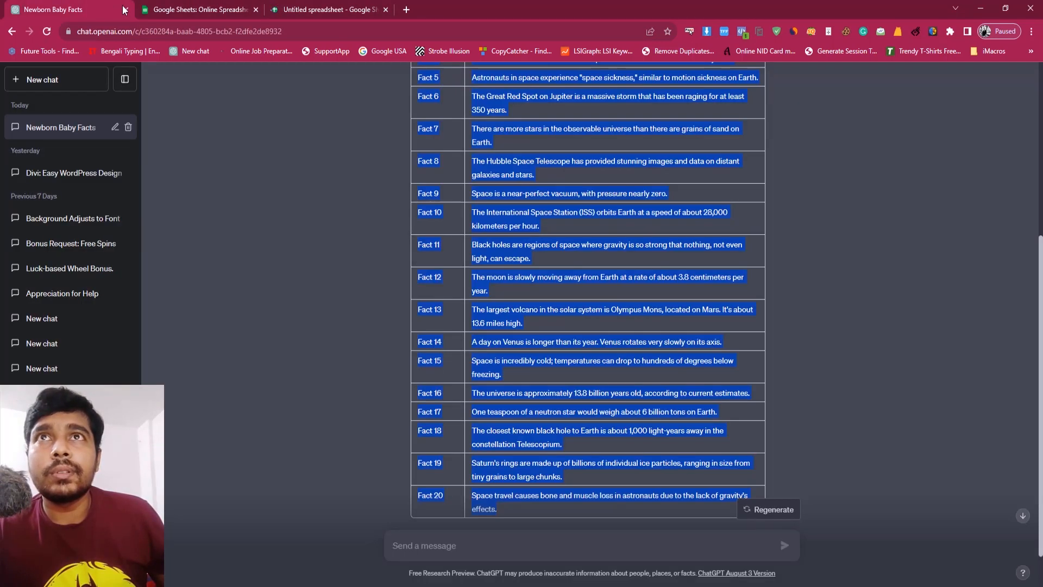
pyautogui.click(259, 16)
pyautogui.click(255, 10)
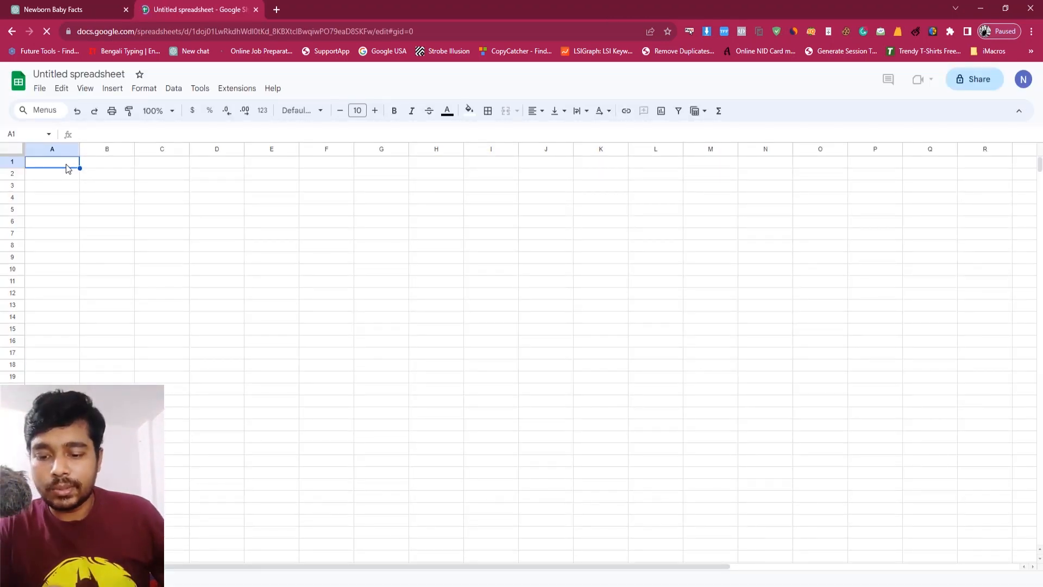
# Step: Paste the copied space facts table at cell A1 and widen column B to fit the fact descriptions
pyautogui.hotkey('ctrl', 'v')
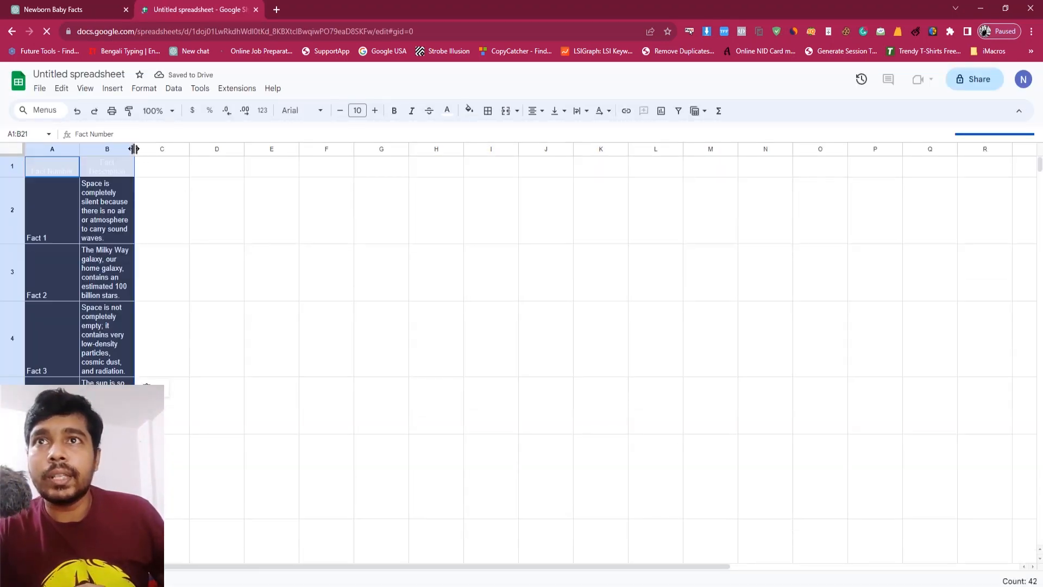
pyautogui.moveTo(134, 149); pyautogui.dragTo(389, 150)
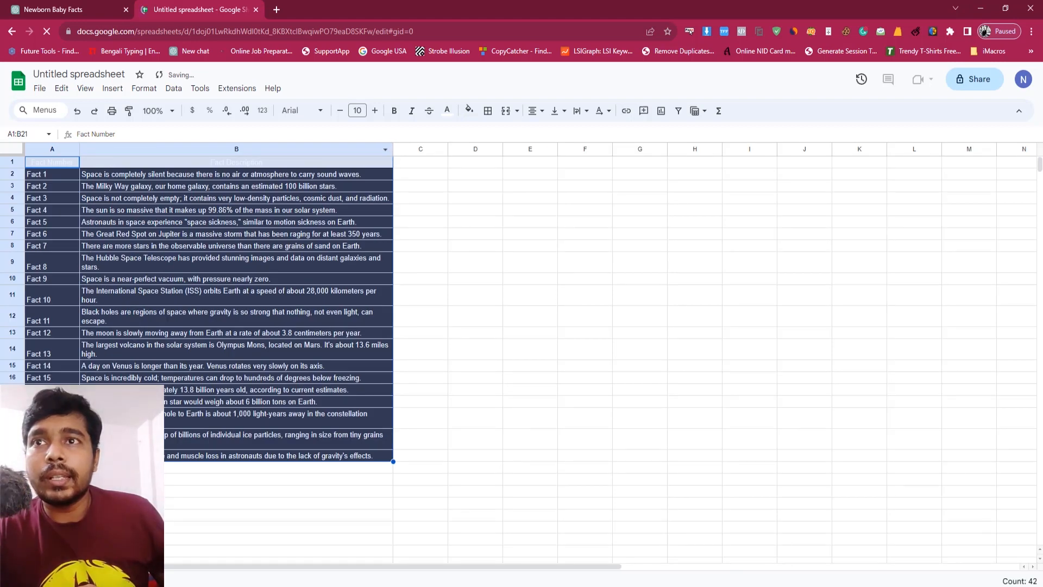
pyautogui.click(535, 317)
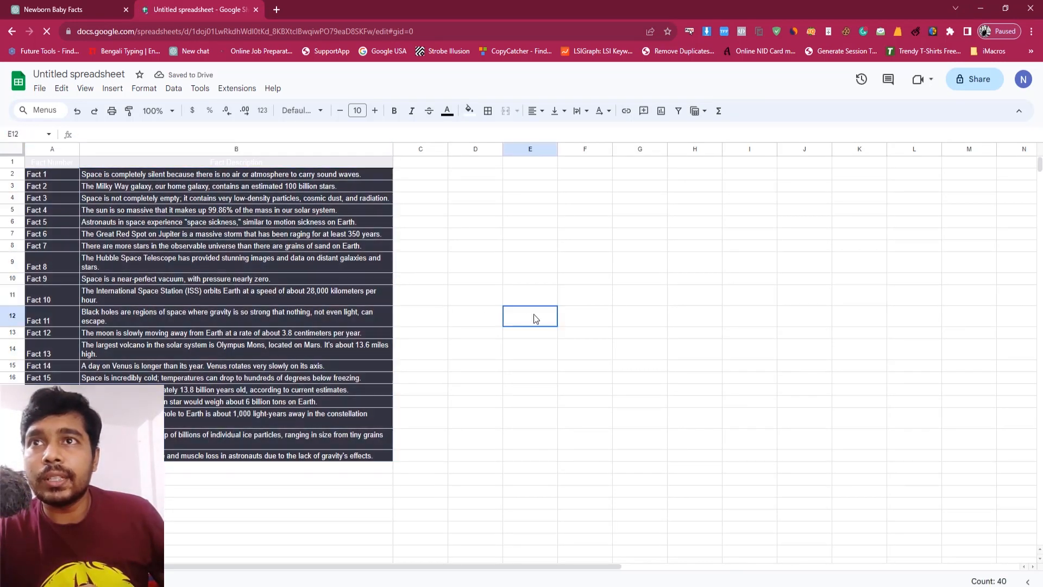
# Step: Download the sheet as a Comma Separated Values (.csv) file and widen its Fact Number column in Excel
pyautogui.click(40, 90)
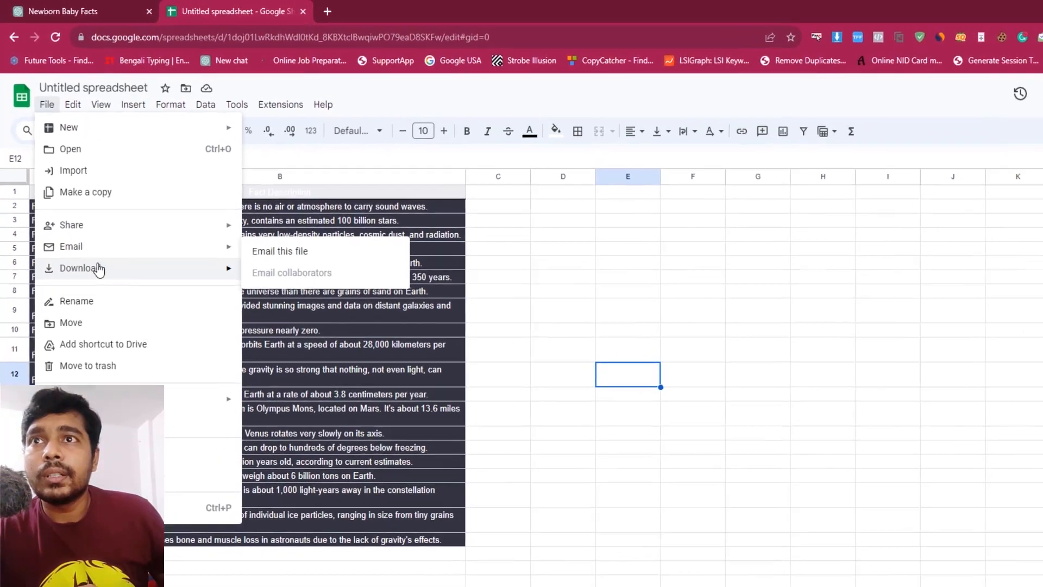
pyautogui.moveTo(156, 237)
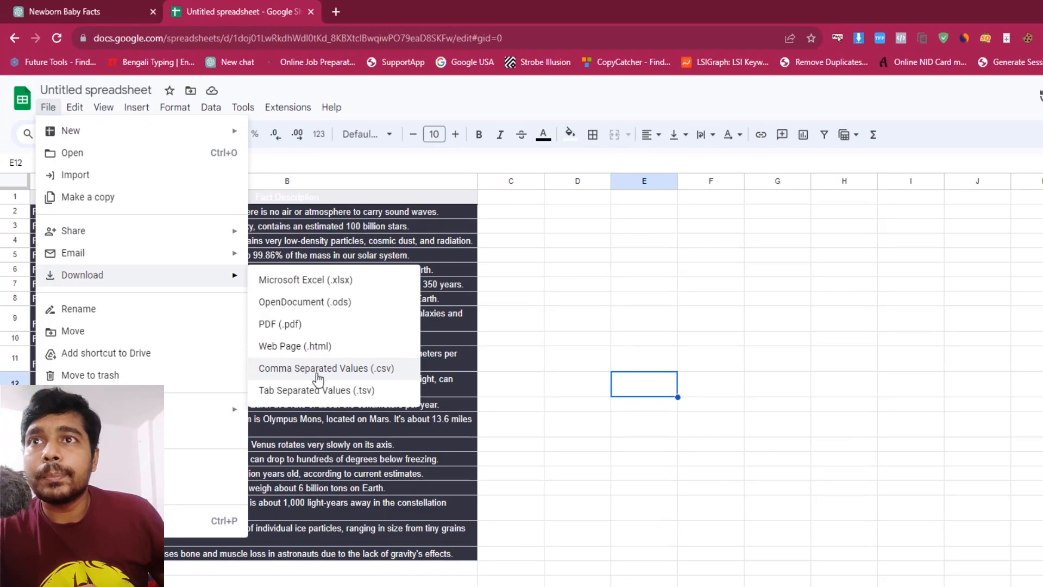
pyautogui.click(348, 373)
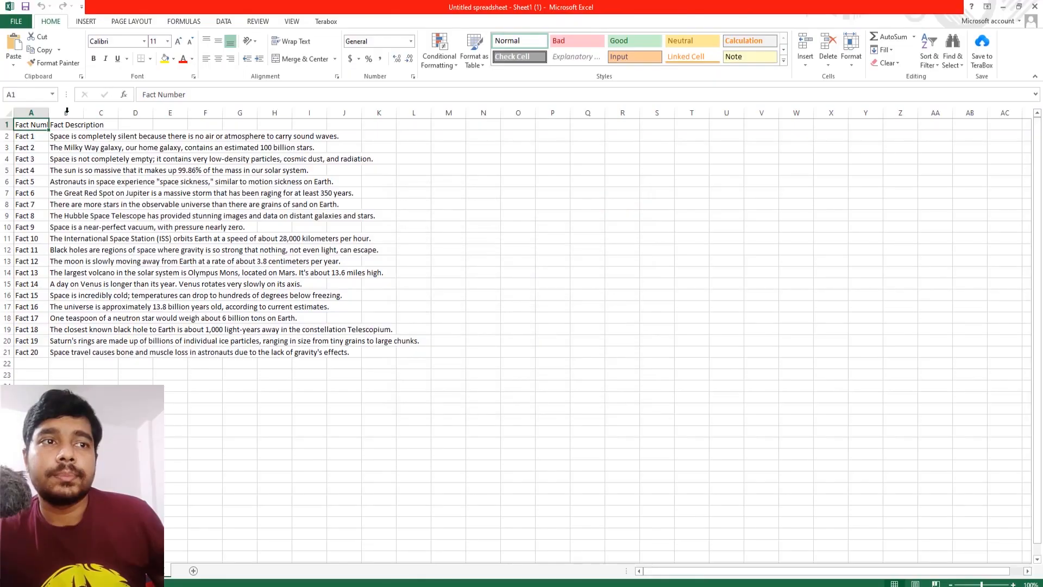
pyautogui.moveTo(48, 120); pyautogui.dragTo(99, 119)
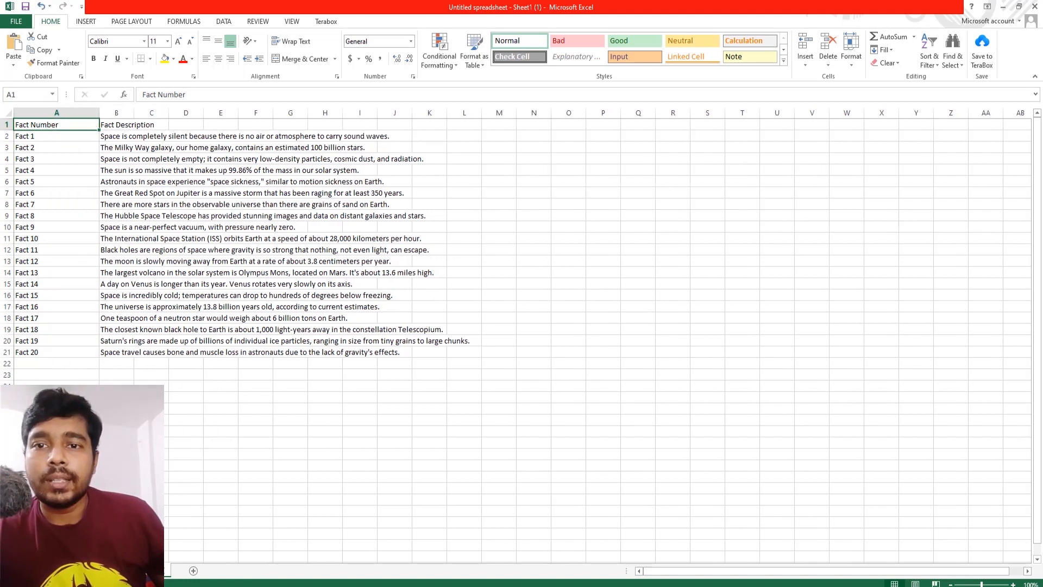
# Step: Return to the browser and open the Canva home page in a new tab
pyautogui.moveTo(302, 584)
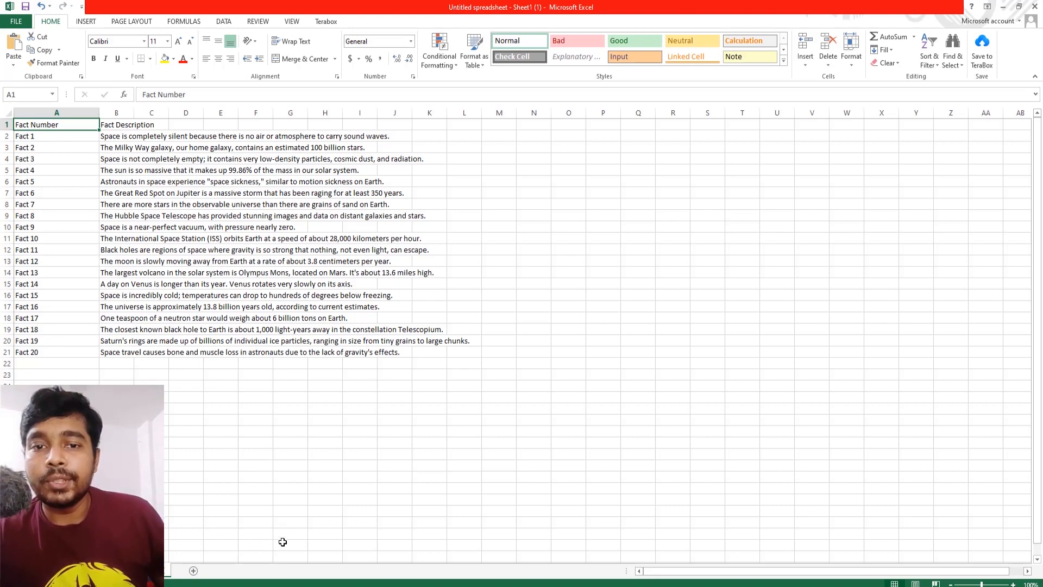
pyautogui.hotkey('alt', 'Tab')
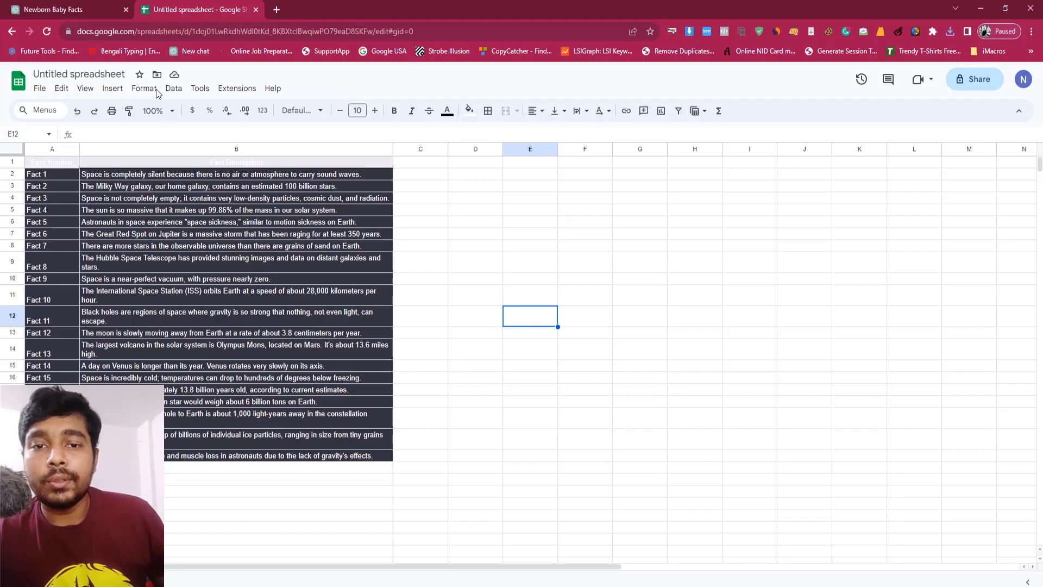
pyautogui.click(277, 9)
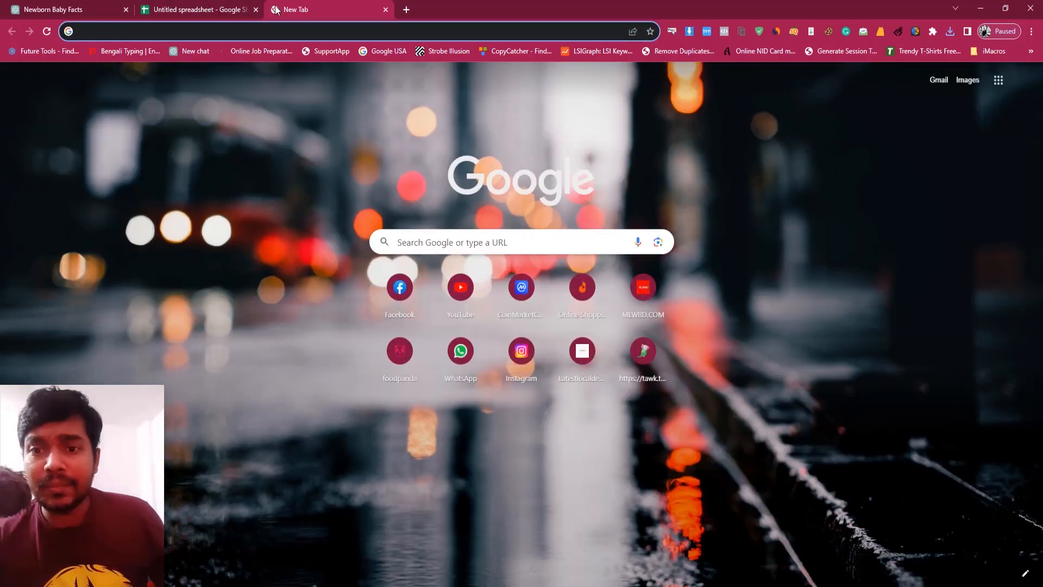
pyautogui.write('canv')
pyautogui.press('Return')
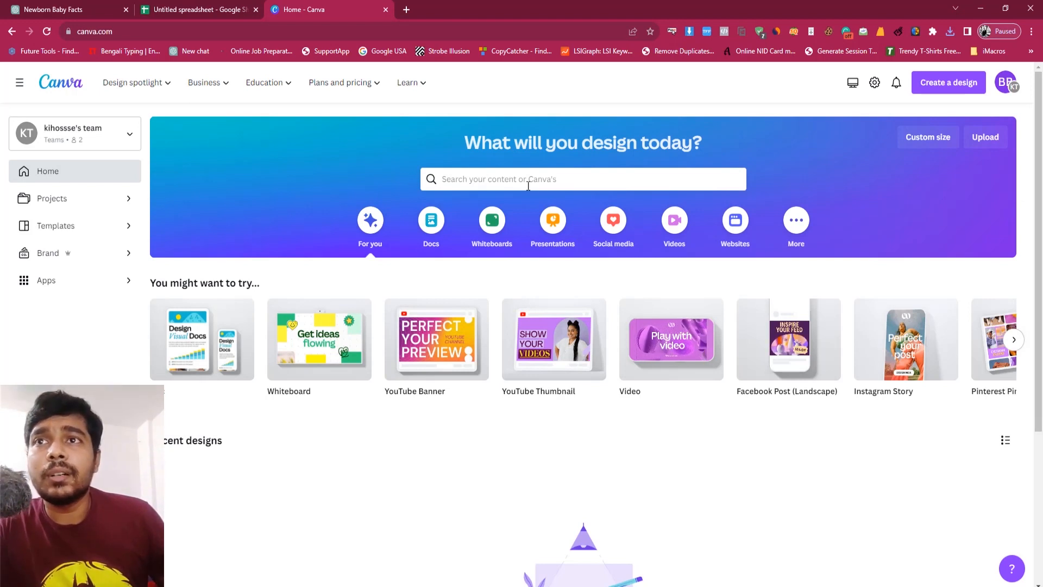
# Step: Open Canva's Mobile Videos templates within the Video category and browse the available designs
pyautogui.click(121, 226)
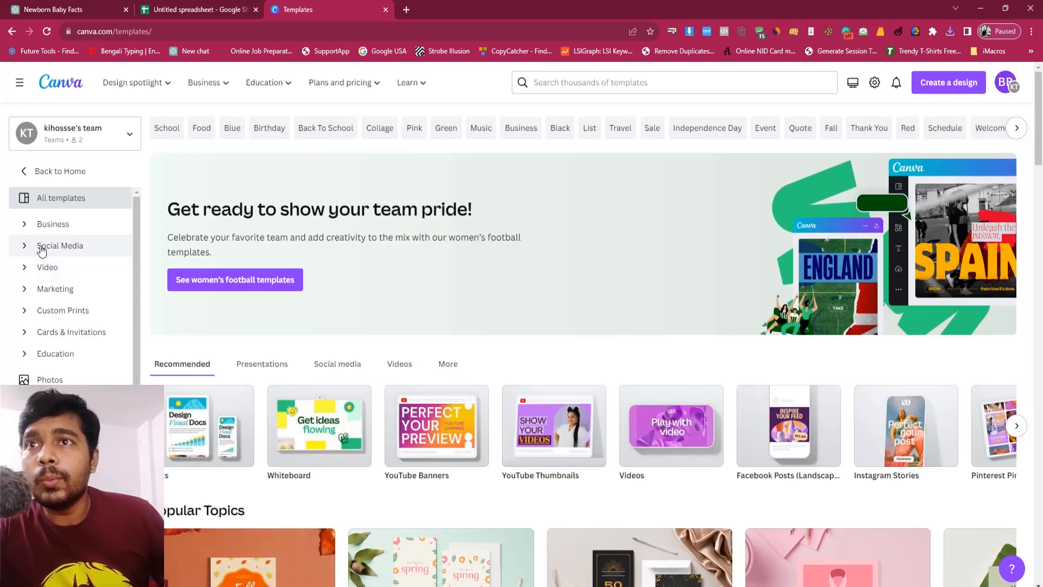
pyautogui.click(24, 270)
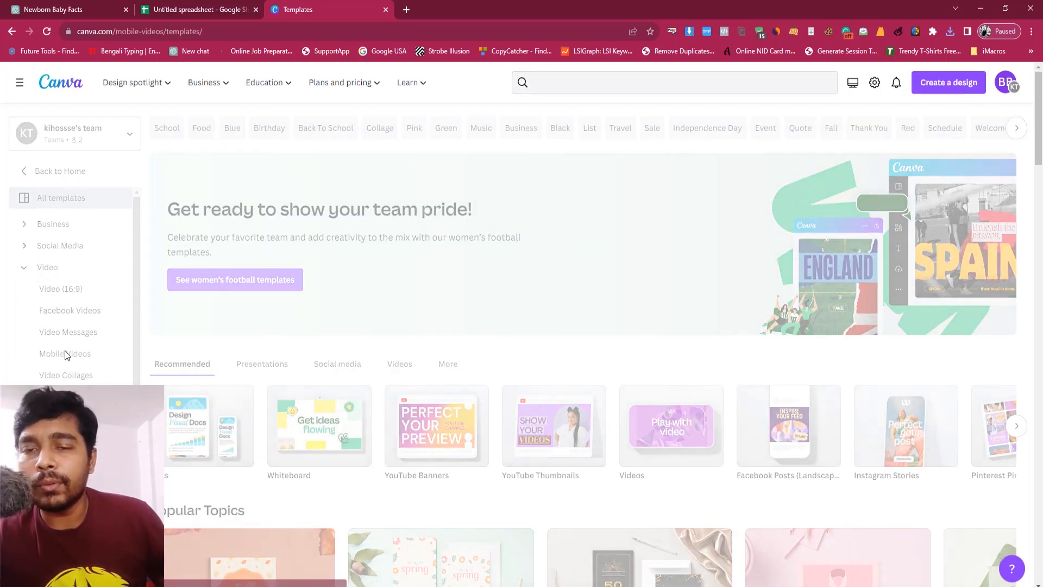
pyautogui.click(64, 352)
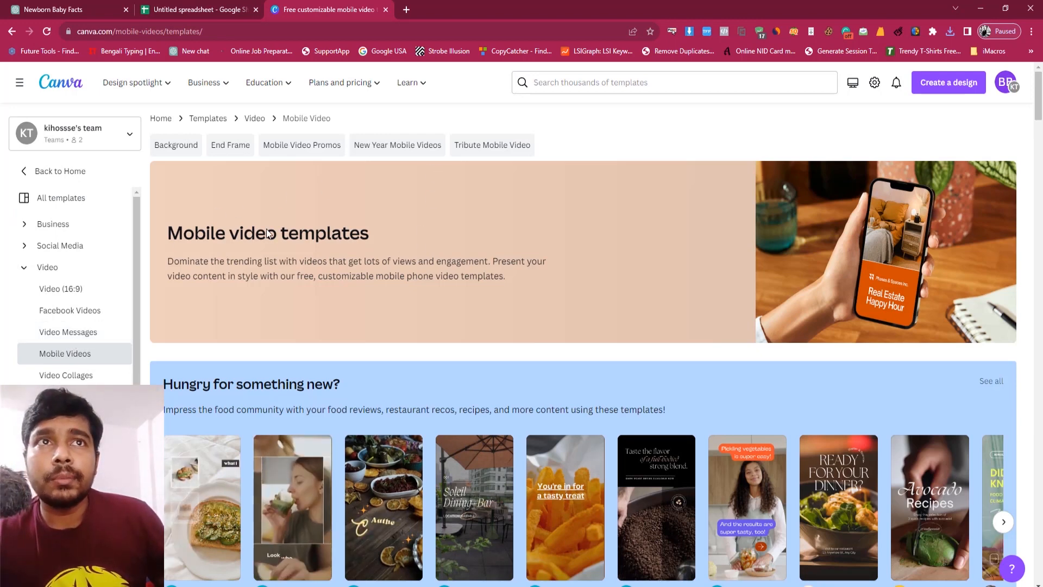
pyautogui.scroll(-2, 286, 236)
pyautogui.scroll(-6, 286, 235)
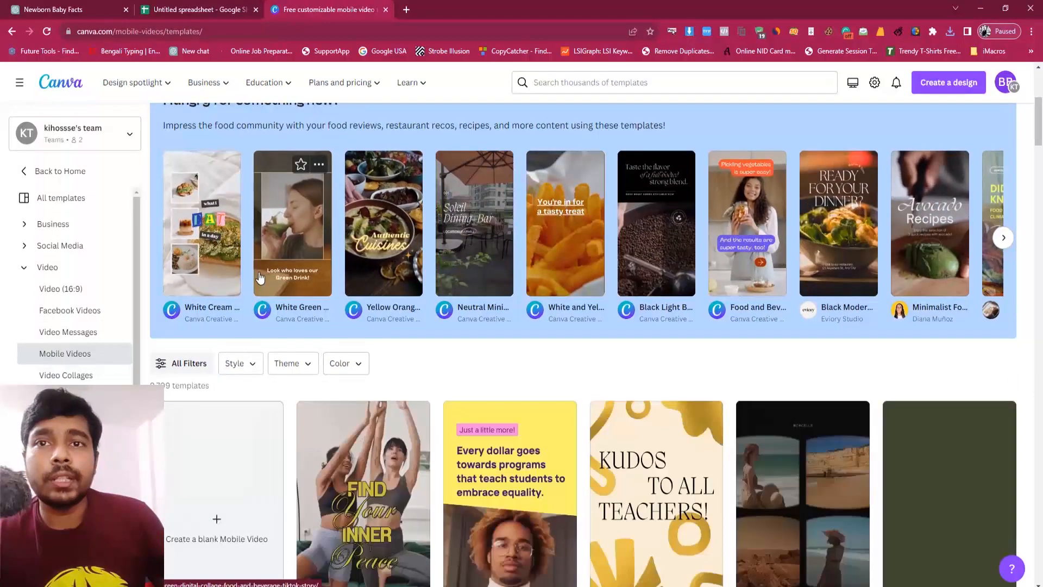
pyautogui.scroll(-4, 395, 423)
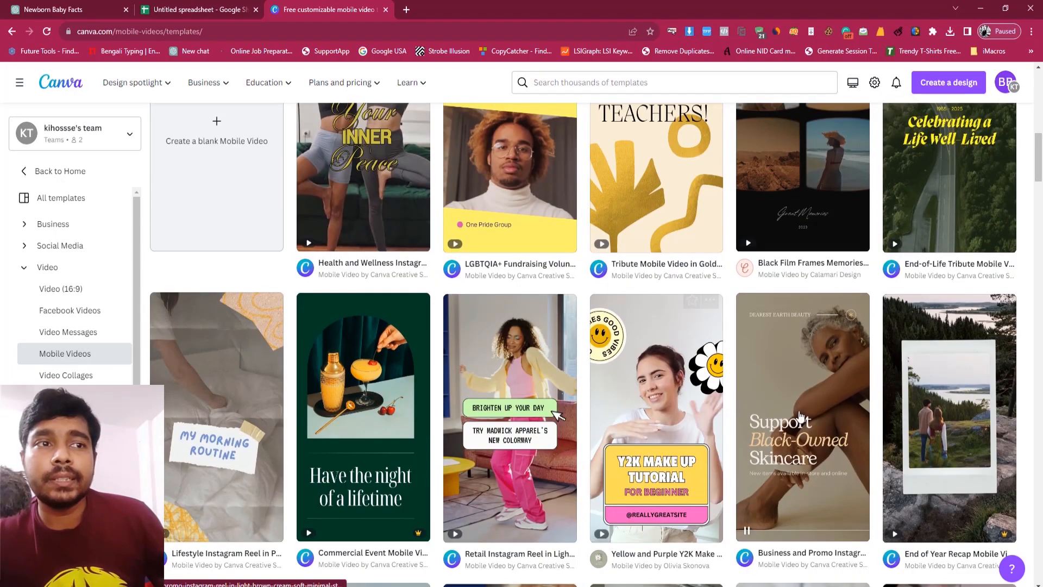
pyautogui.scroll(10, 647, 378)
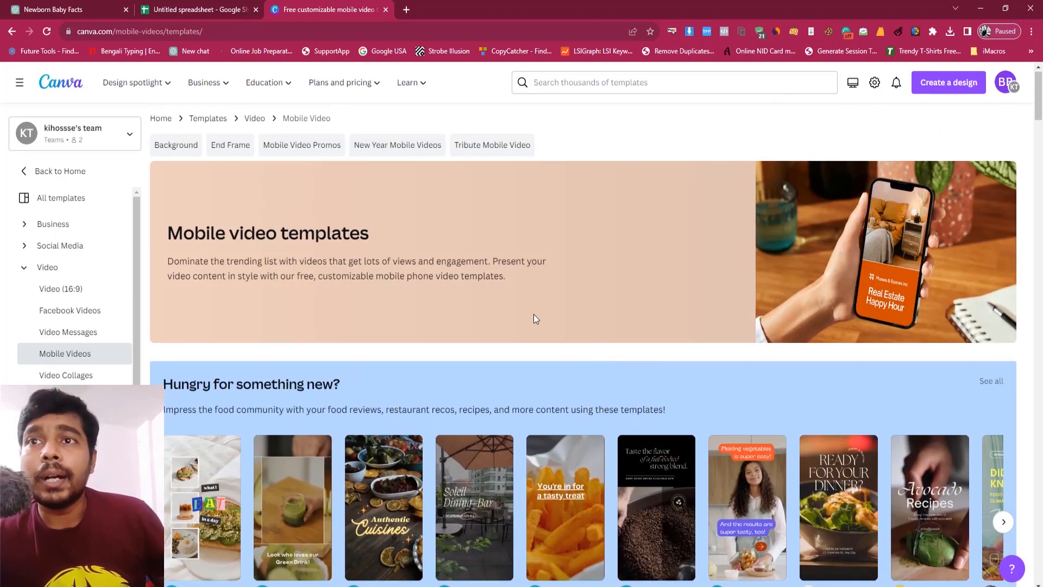
# Step: Search templates for "youtube shorts", choosing the YouTube Shorts category, and open the "Black Do You Know Modern YouTube Shorts" template for customizing
pyautogui.click(560, 82)
pyautogui.write('you')
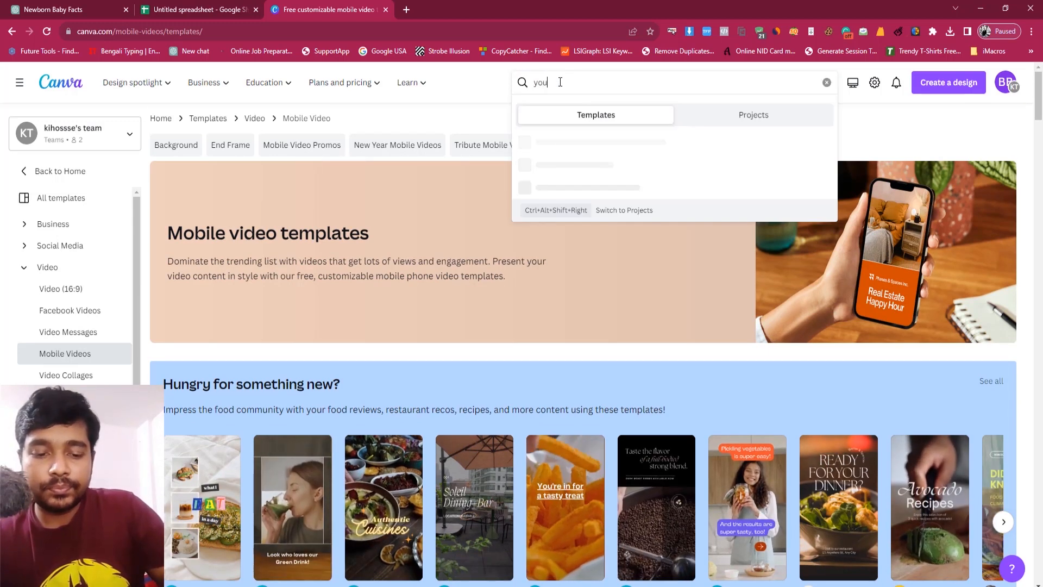
pyautogui.write('tube s')
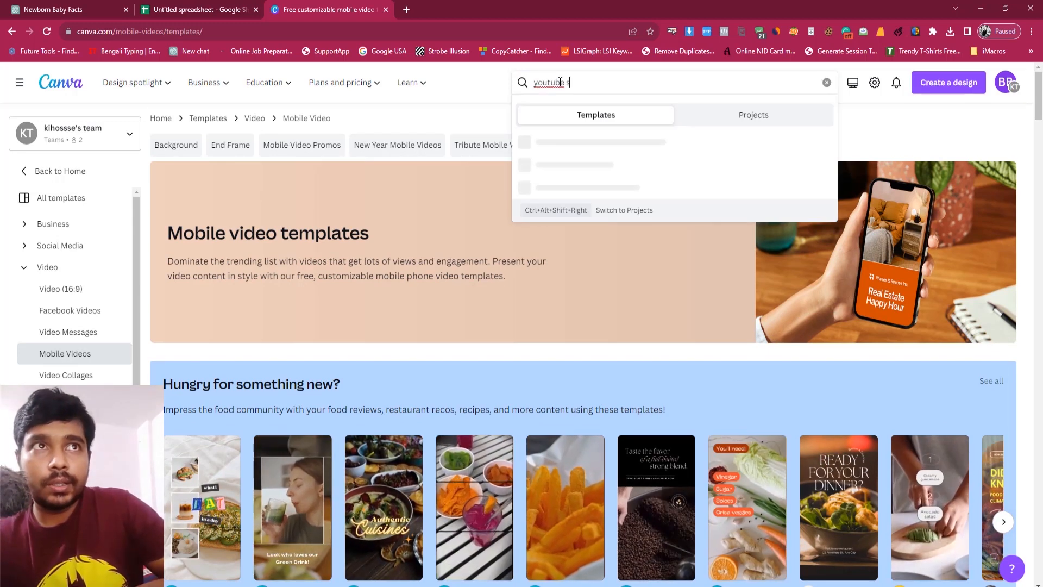
pyautogui.write('horts')
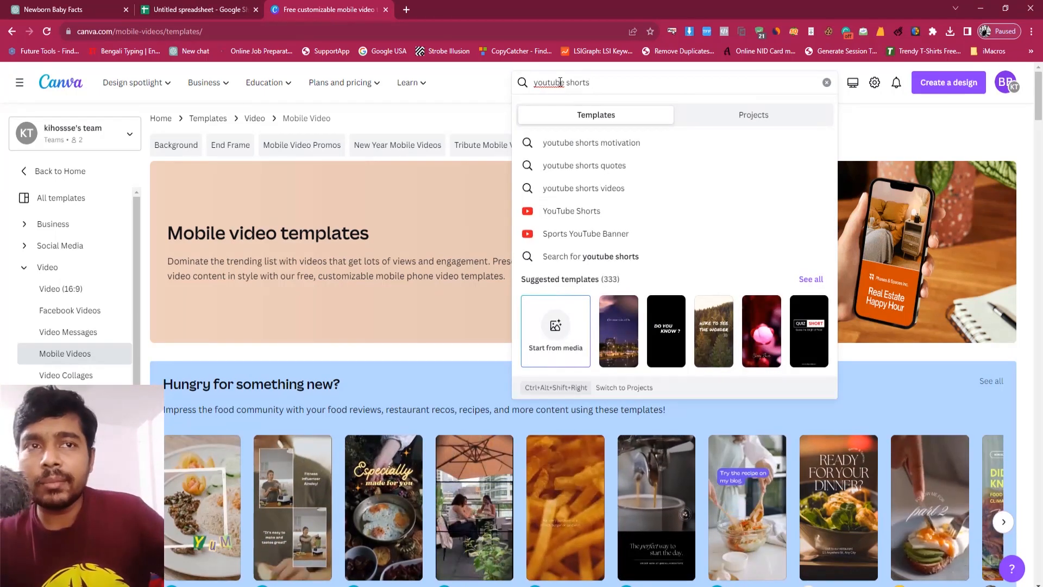
pyautogui.click(561, 214)
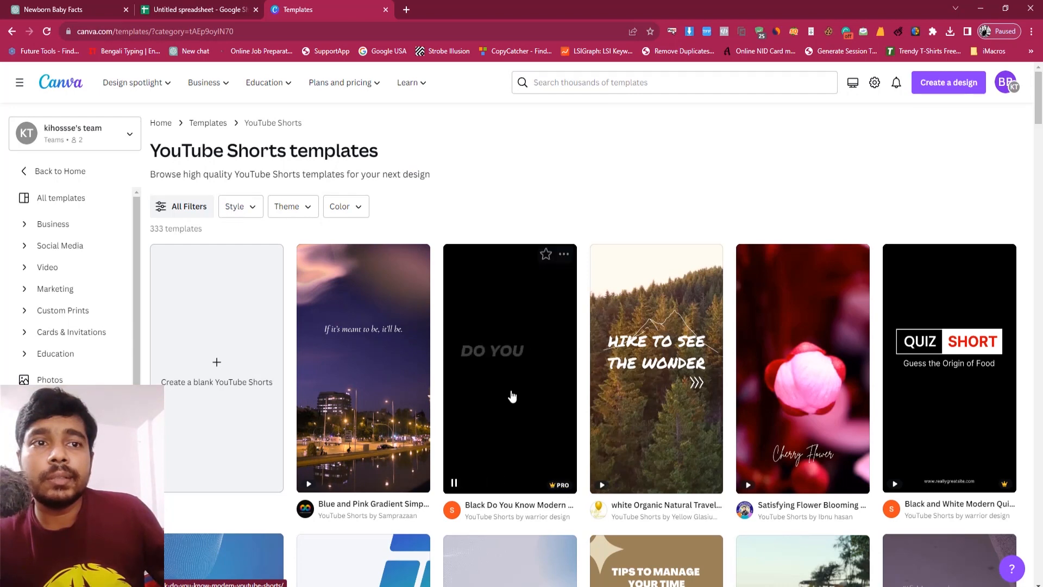
pyautogui.click(513, 394)
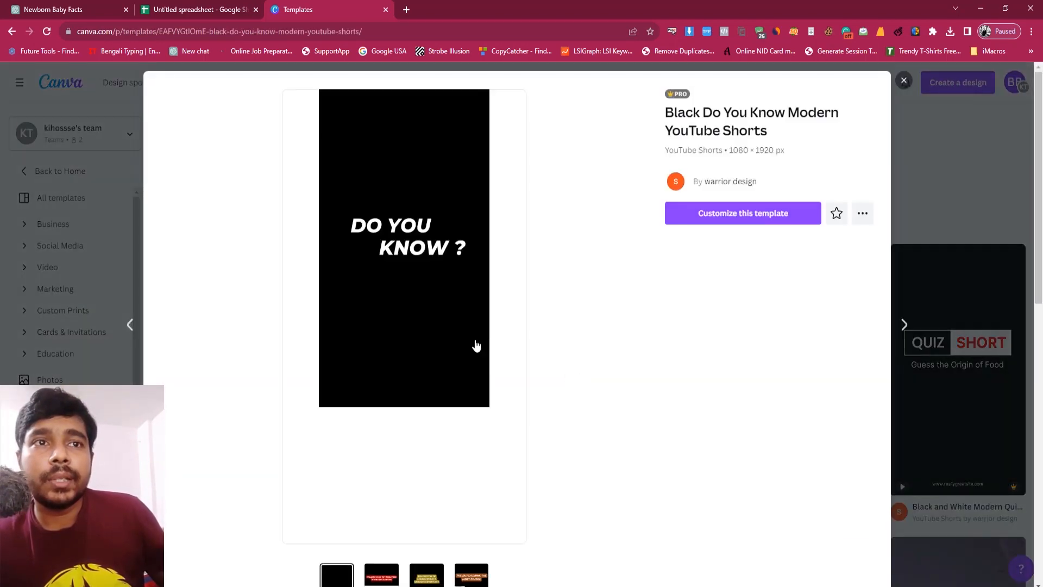
pyautogui.click(722, 213)
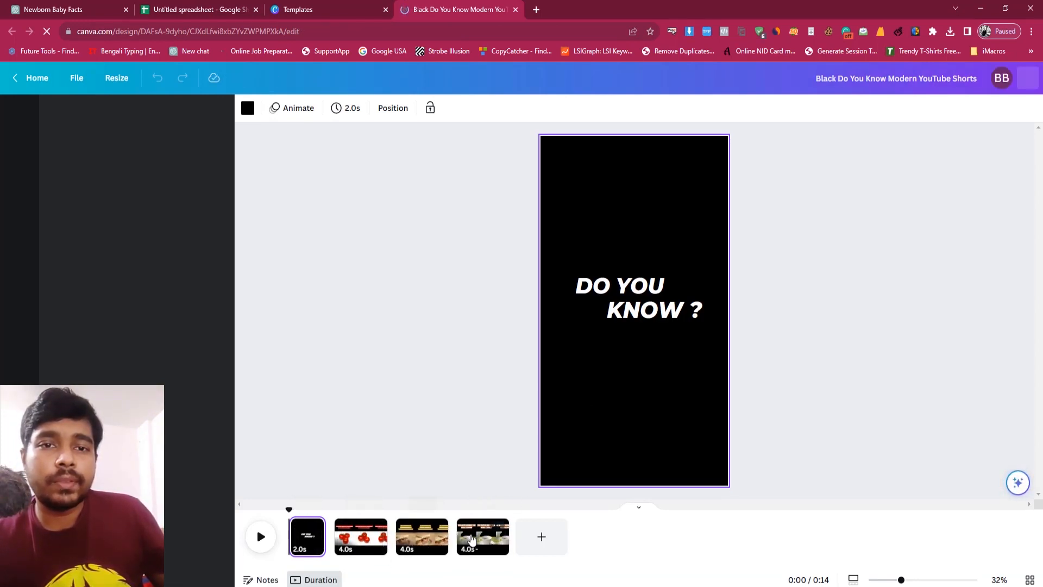
# Step: Delete the coffee, sandwich and tomato pages from the design, keeping only the "DO YOU KNOW ?" page
pyautogui.click(498, 526)
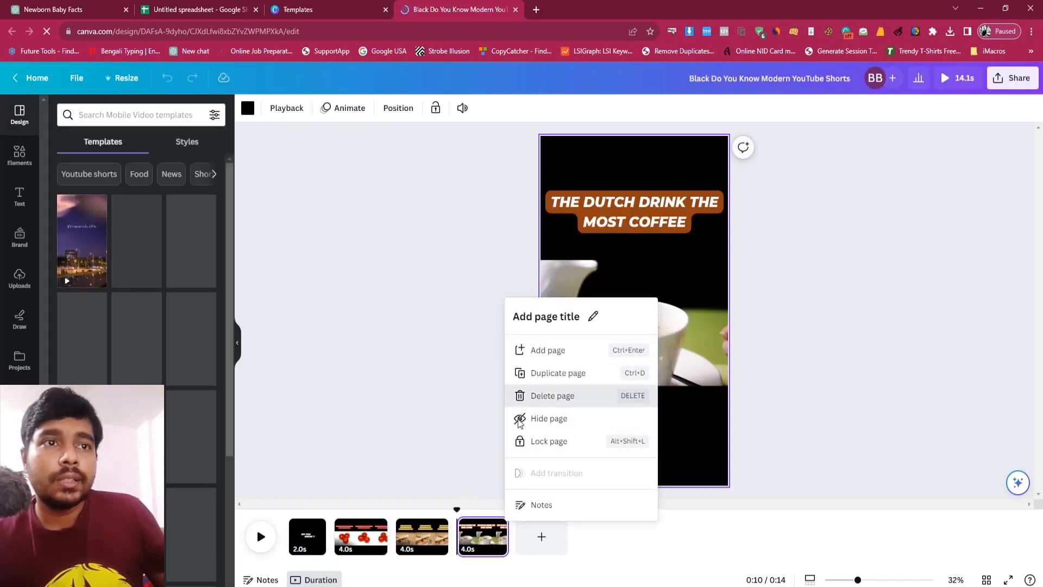
pyautogui.click(523, 396)
pyautogui.click(422, 536)
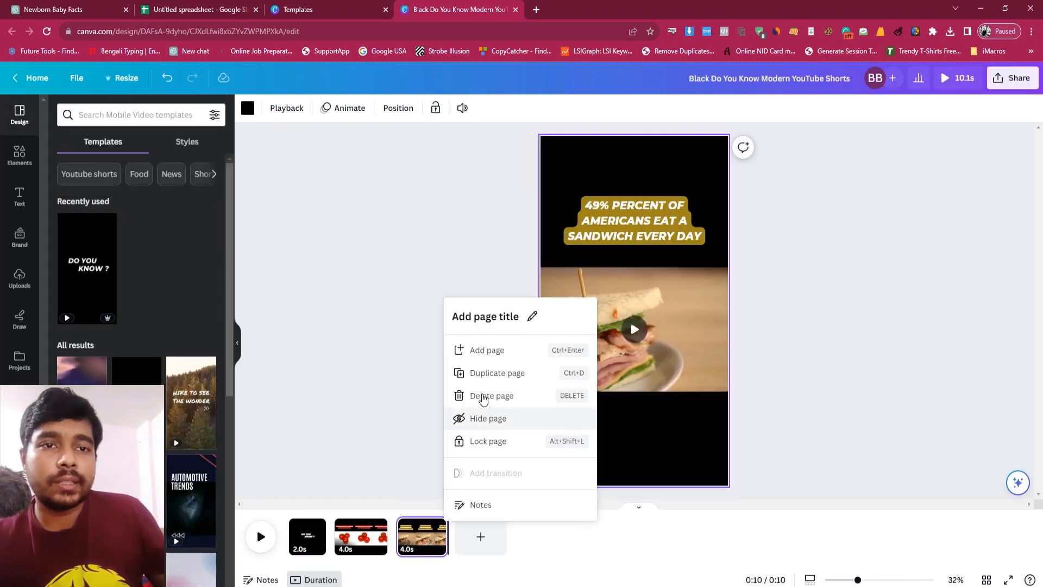
pyautogui.click(483, 396)
pyautogui.click(361, 535)
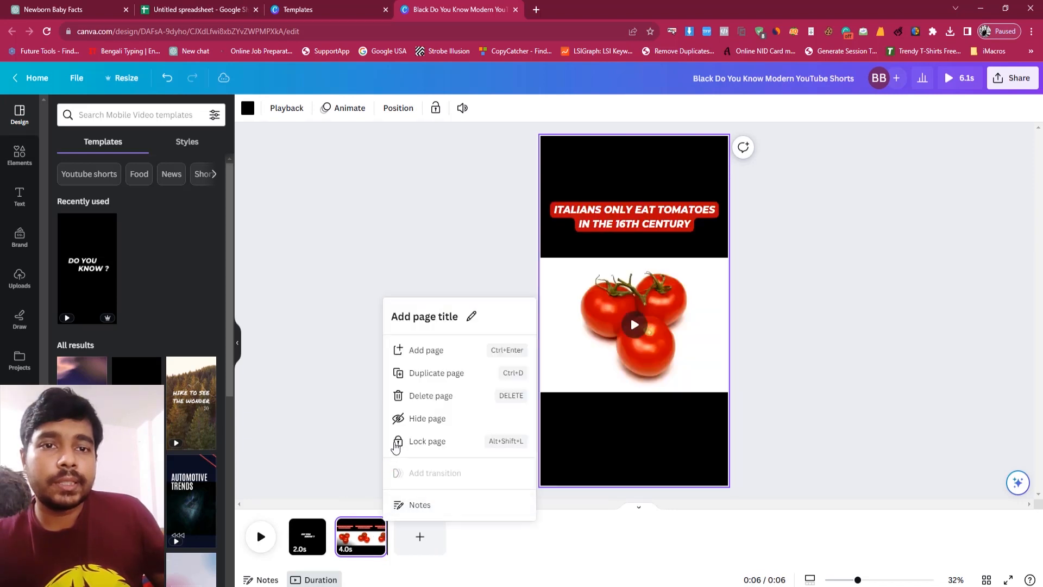
pyautogui.click(416, 398)
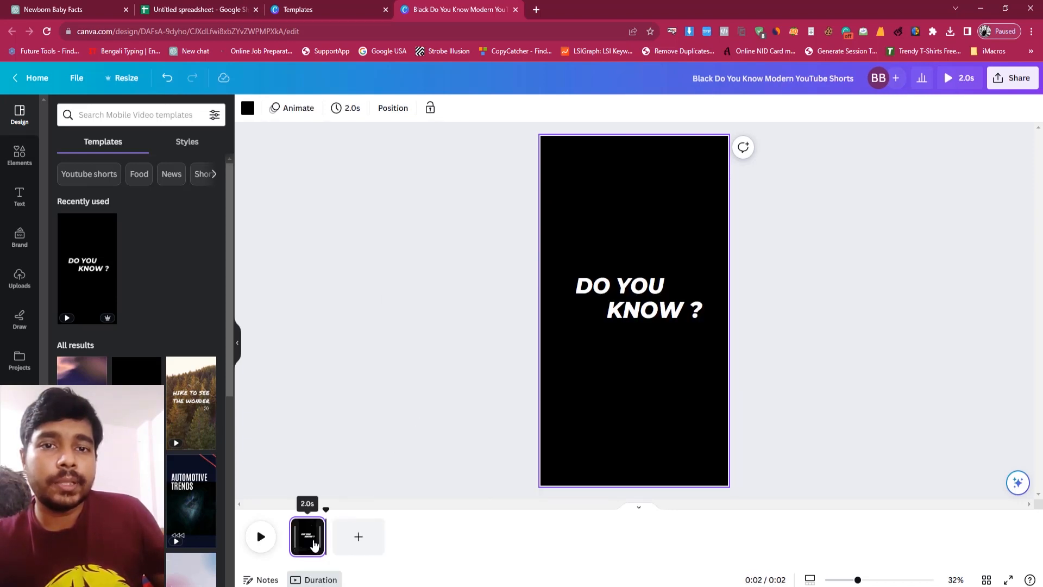
# Step: Extend the "DO YOU KNOW ?" page's duration to 5.0 seconds and preview it from the start
pyautogui.moveTo(324, 537); pyautogui.dragTo(358, 544)
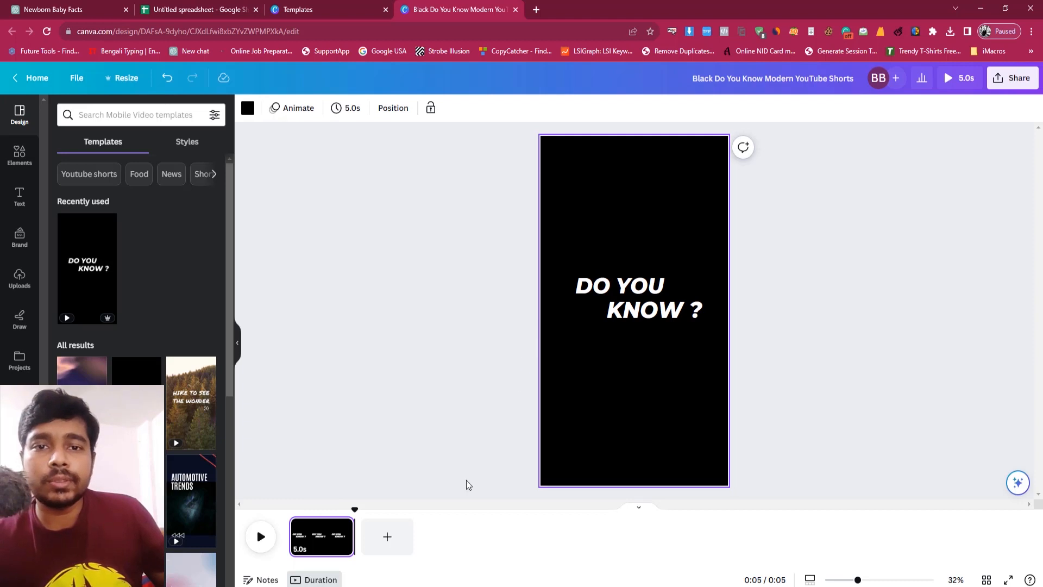
pyautogui.moveTo(355, 509); pyautogui.dragTo(289, 509)
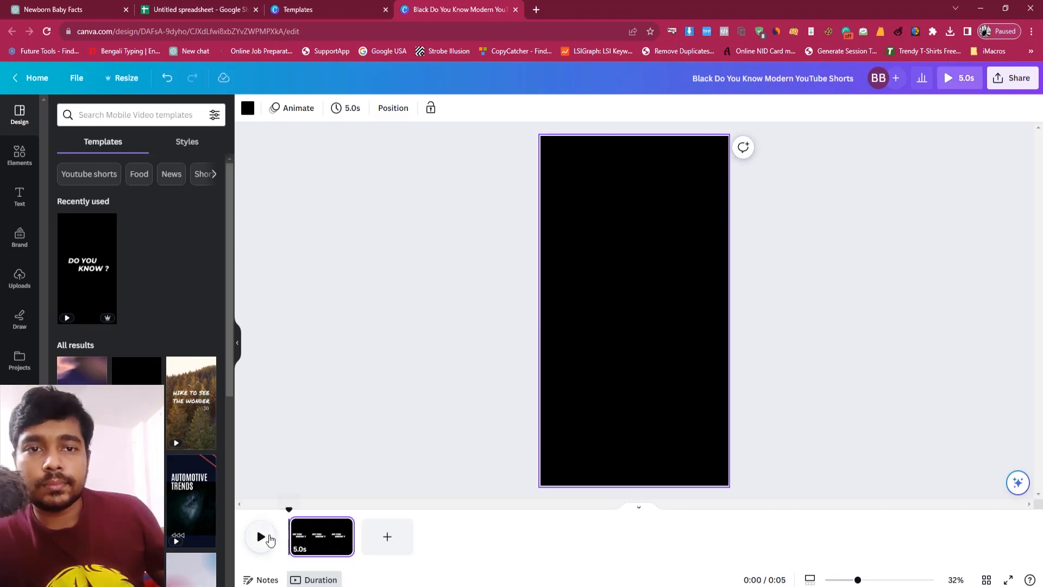
pyautogui.click(266, 539)
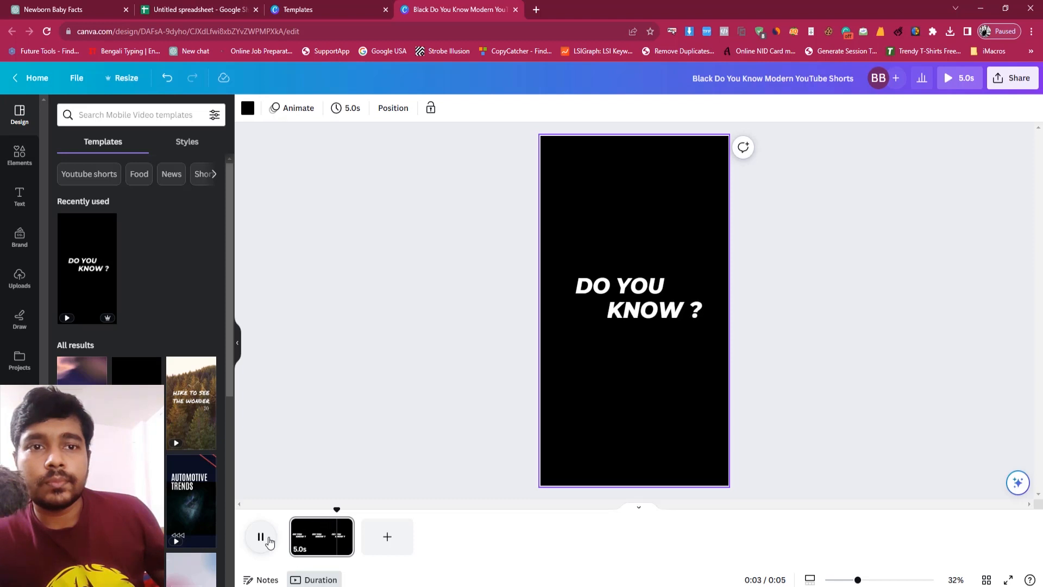
# Step: Move the "DO YOU" text near the page's upper edge and centre the "KNOW ?" text just below the page's middle
pyautogui.click(632, 314)
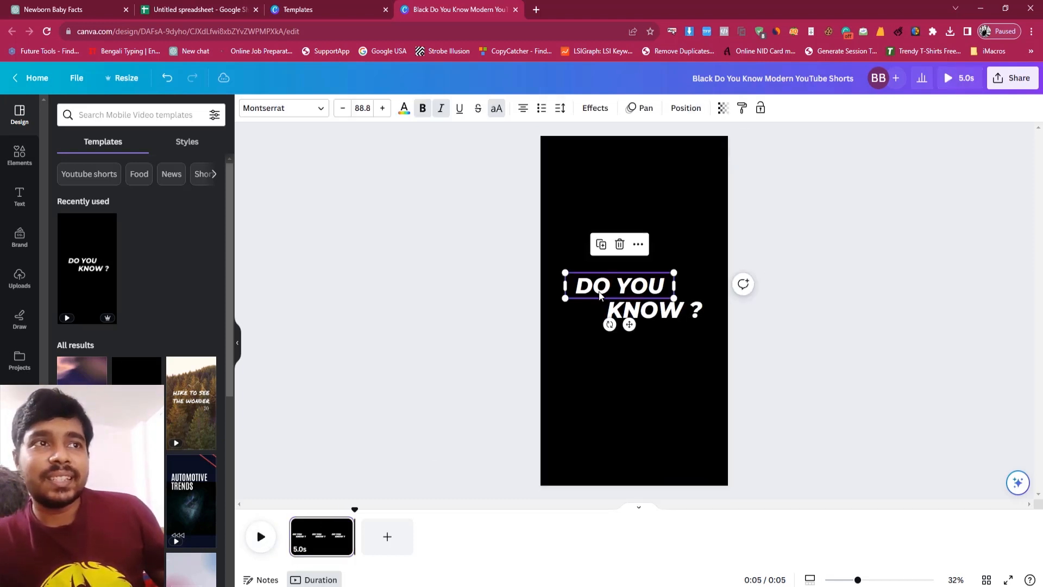
pyautogui.click(627, 294)
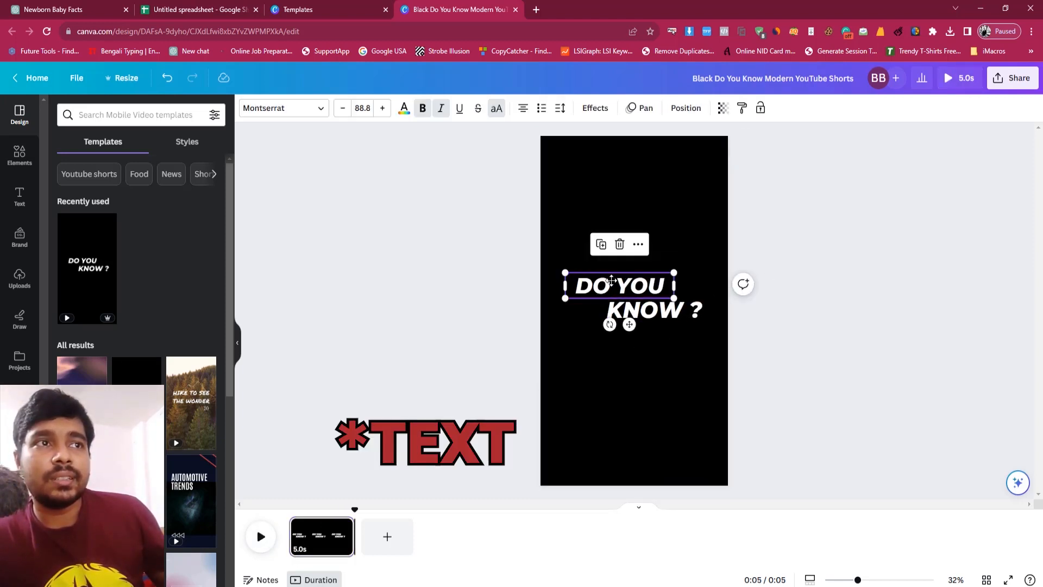
pyautogui.moveTo(611, 280); pyautogui.dragTo(627, 171)
pyautogui.moveTo(640, 299); pyautogui.dragTo(621, 331)
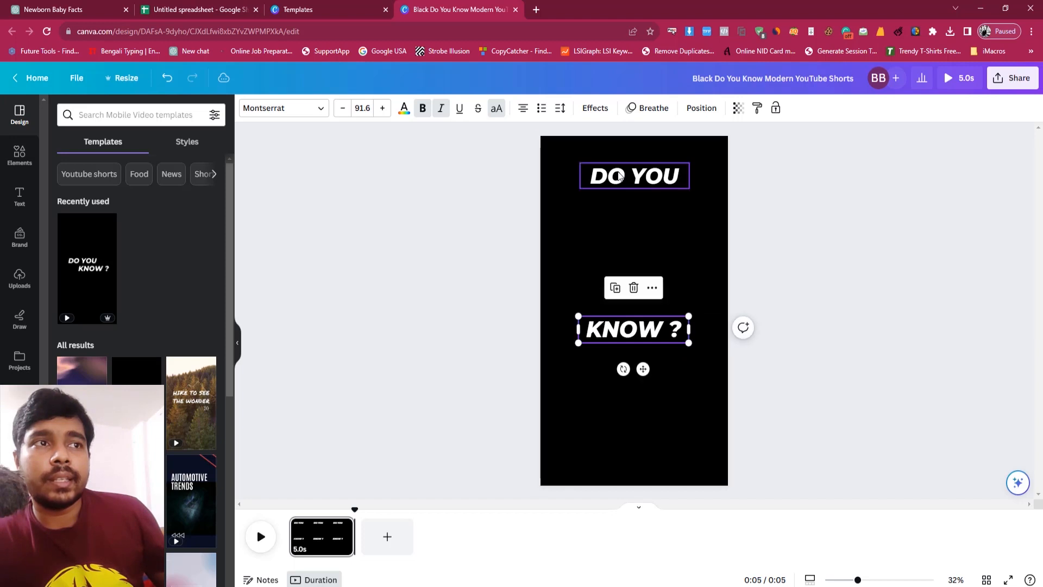
pyautogui.moveTo(620, 176); pyautogui.dragTo(619, 180)
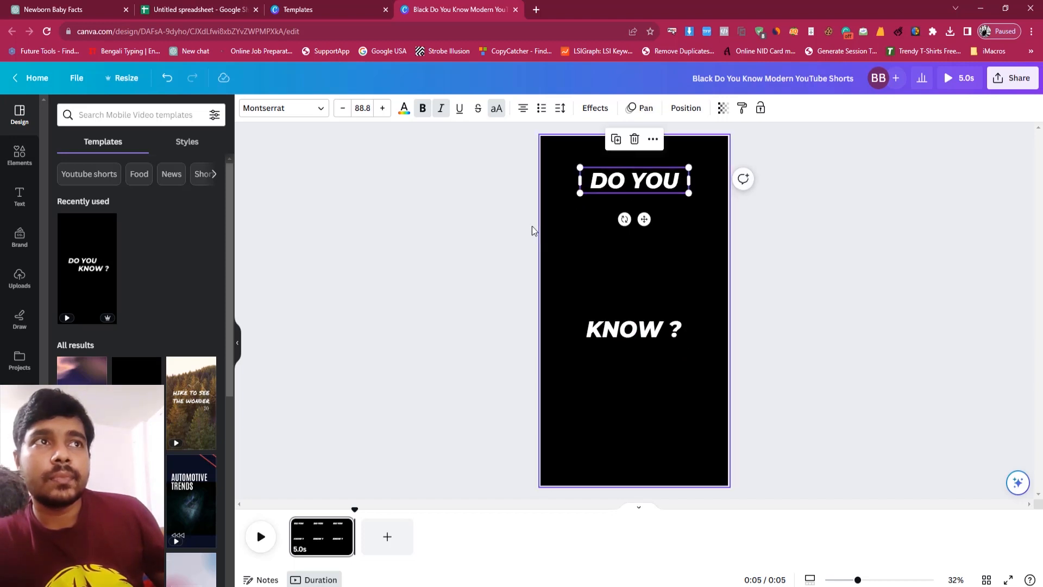
pyautogui.click(613, 261)
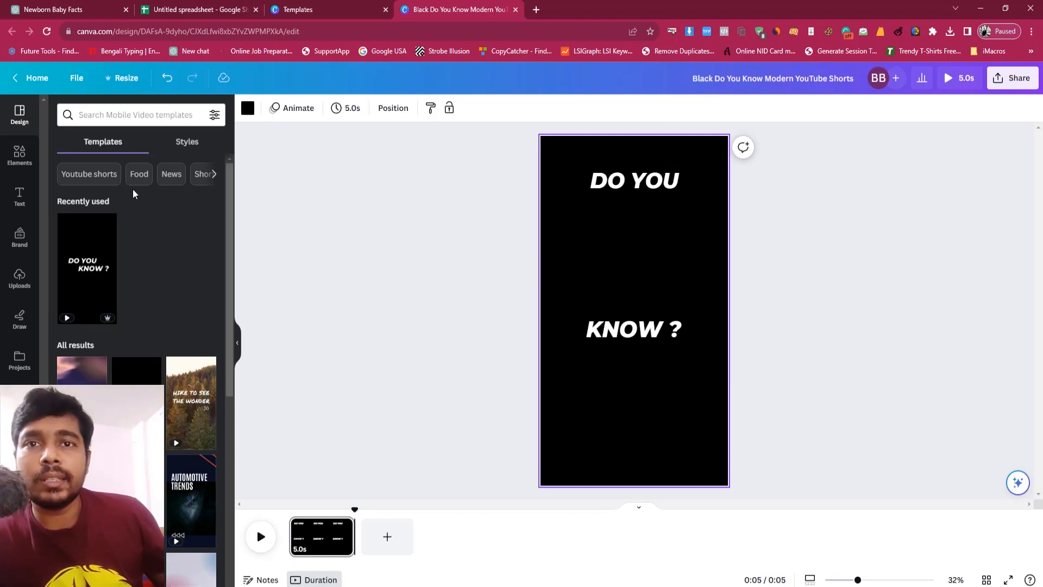
# Step: Open the Elements library and enter "video" as the search term
pyautogui.click(21, 165)
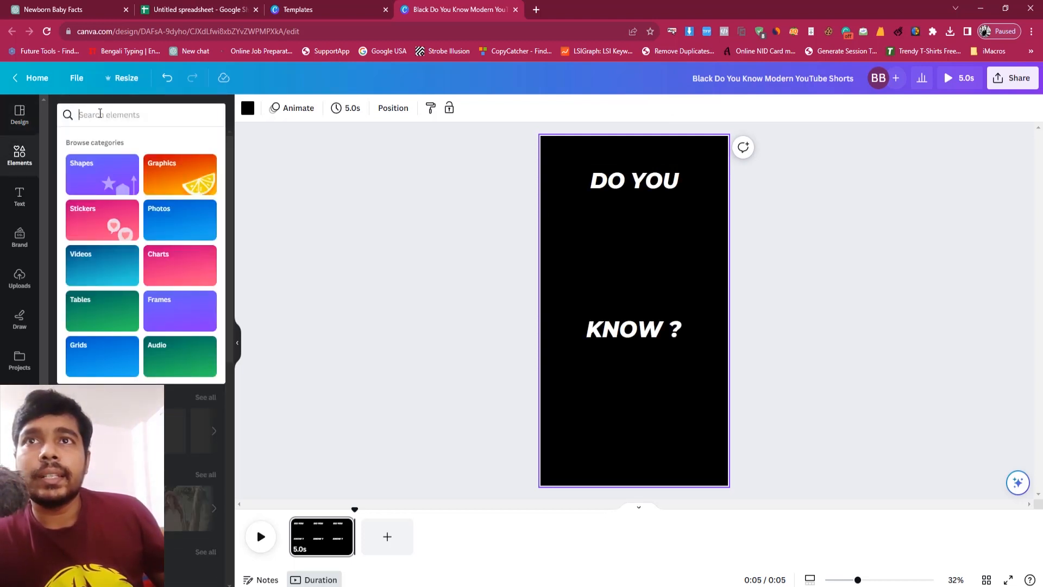
pyautogui.write('v')
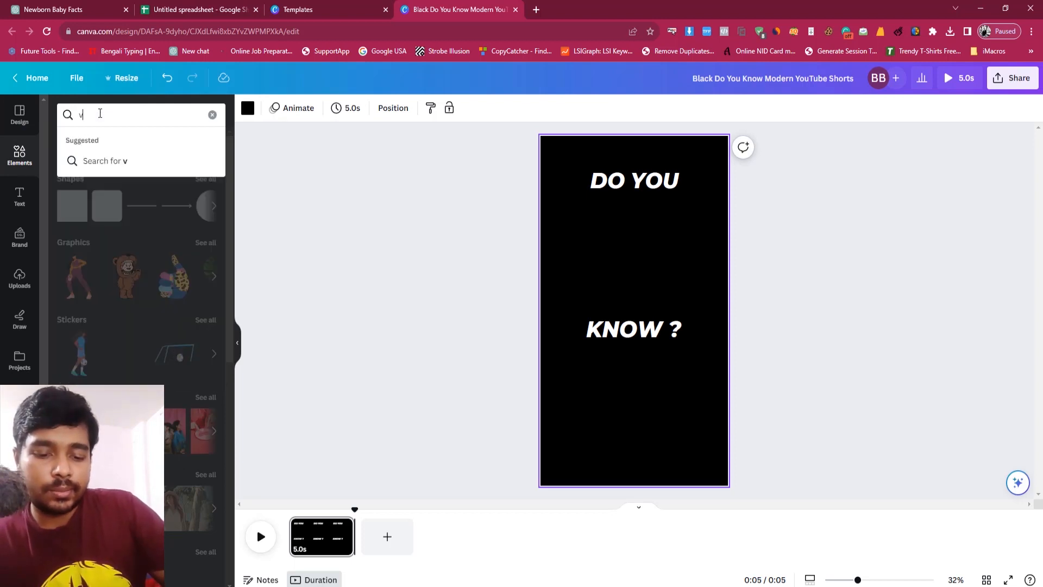
pyautogui.write('ideo')
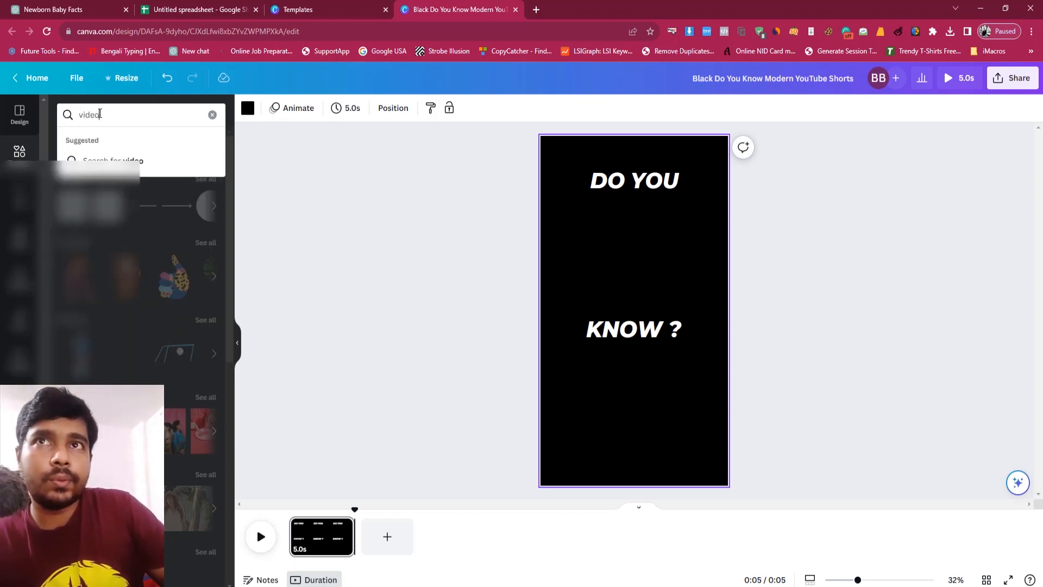
# Step: Switch to ChatGPT to check the topic of the generated facts table, and return to the Canva design
pyautogui.click(83, 4)
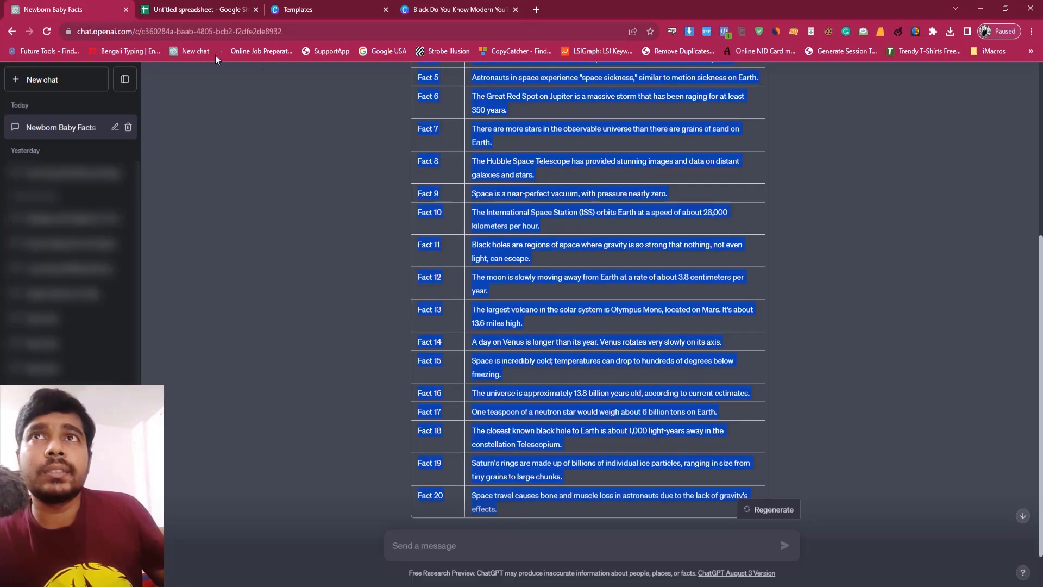
pyautogui.click(541, 171)
pyautogui.scroll(3, 430, 81)
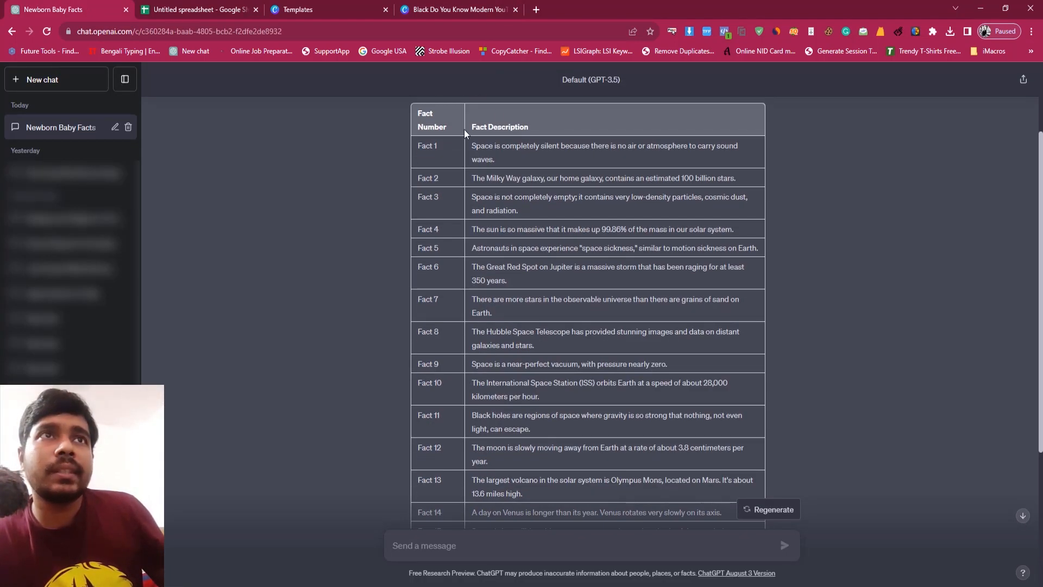
pyautogui.click(435, 3)
# Step: Search the elements for "space", show all video results, and add the 20.0-second pink and blue nebula clip to the page
pyautogui.doubleClick(104, 114)
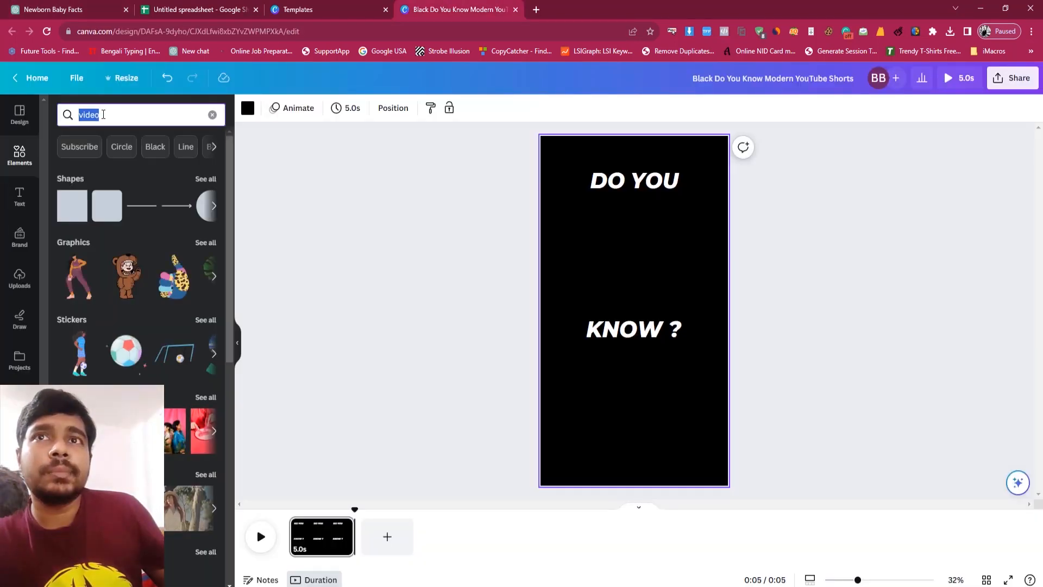
pyautogui.press('BackSpace')
pyautogui.write('space')
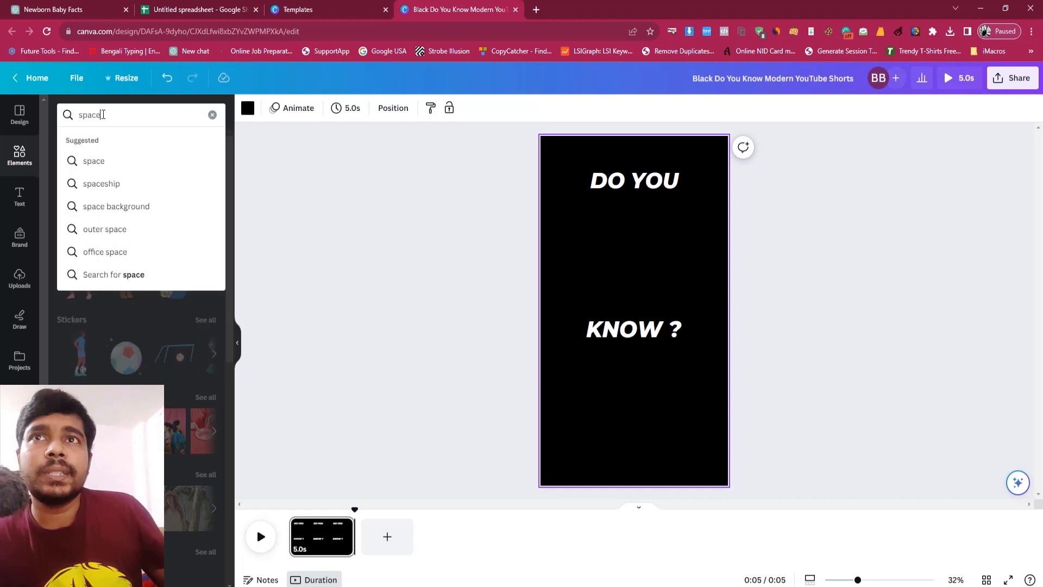
pyautogui.press('Return')
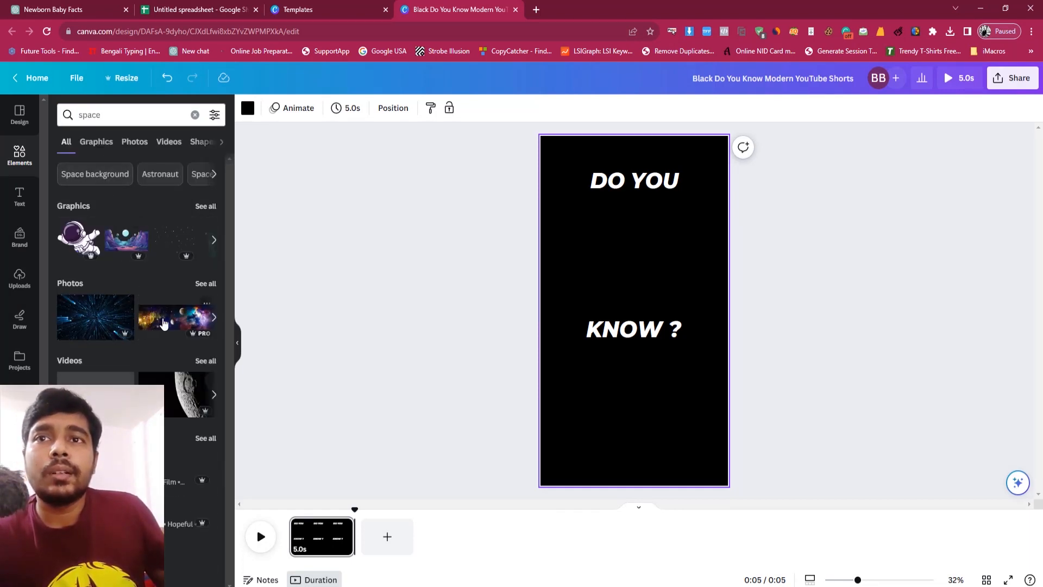
pyautogui.click(202, 361)
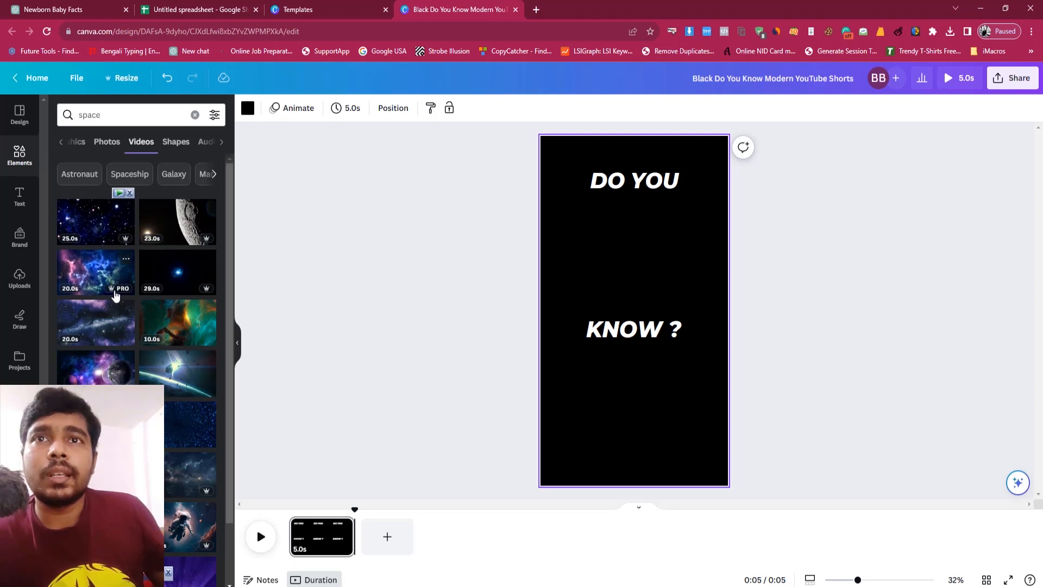
pyautogui.click(91, 276)
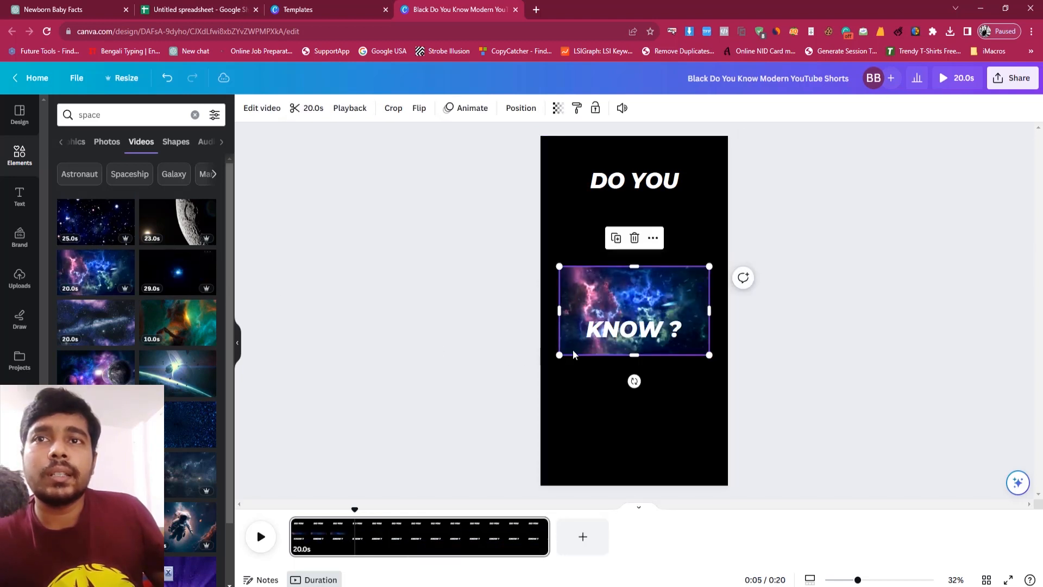
# Step: Enlarge and reposition the space video to cover the whole page, and set the playhead to about 1.1 s
pyautogui.moveTo(584, 262); pyautogui.dragTo(567, 159)
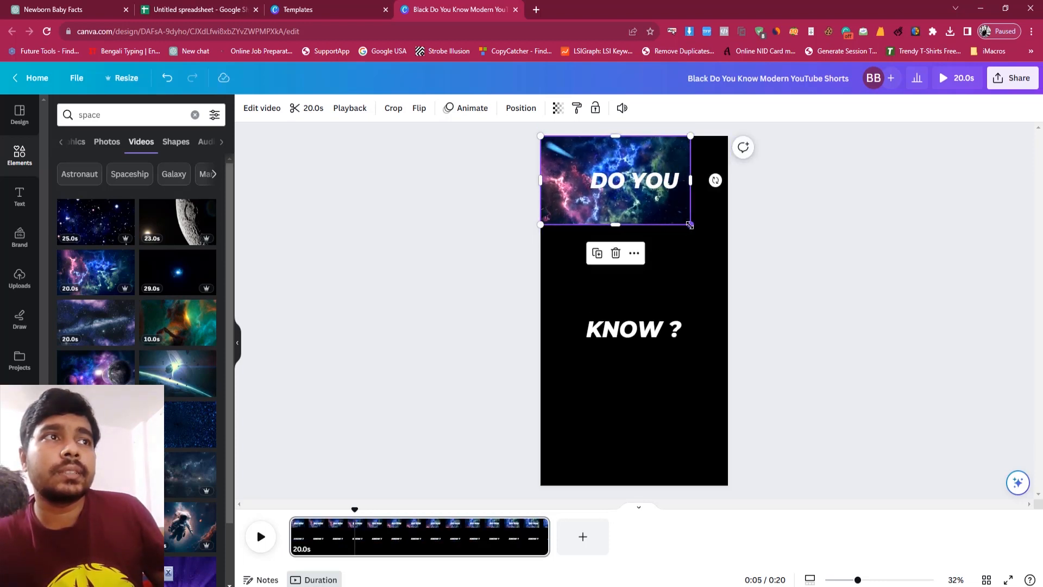
pyautogui.moveTo(691, 224); pyautogui.dragTo(875, 524)
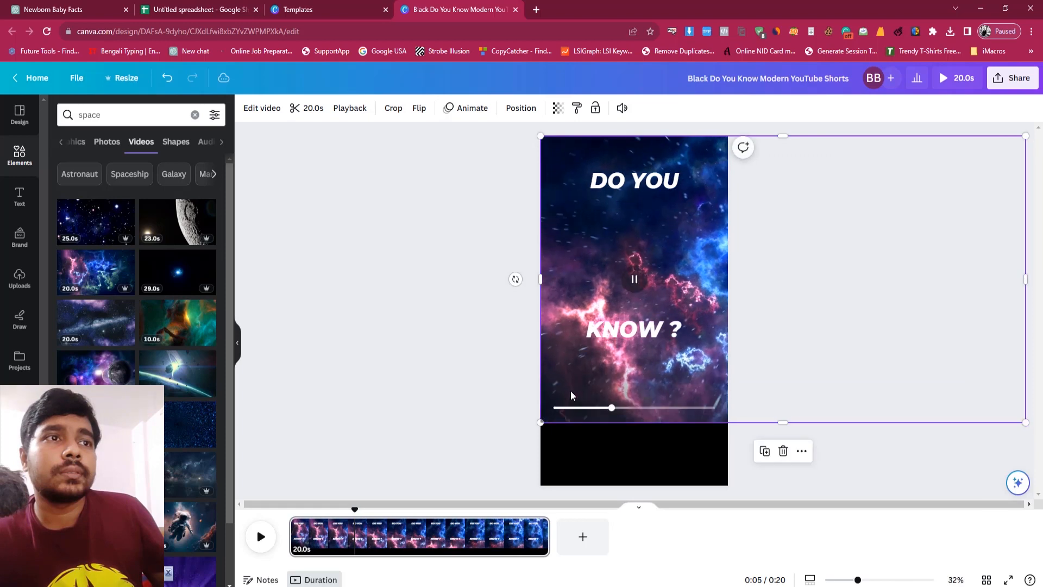
pyautogui.moveTo(565, 386); pyautogui.dragTo(482, 419)
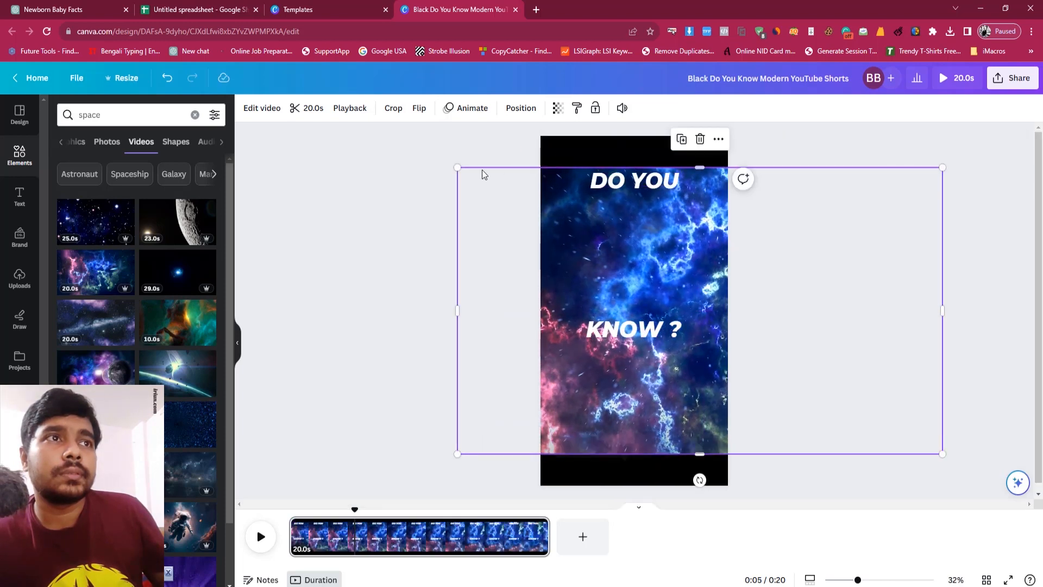
pyautogui.moveTo(701, 168); pyautogui.dragTo(701, 127)
pyautogui.moveTo(702, 455); pyautogui.dragTo(701, 494)
pyautogui.click(403, 319)
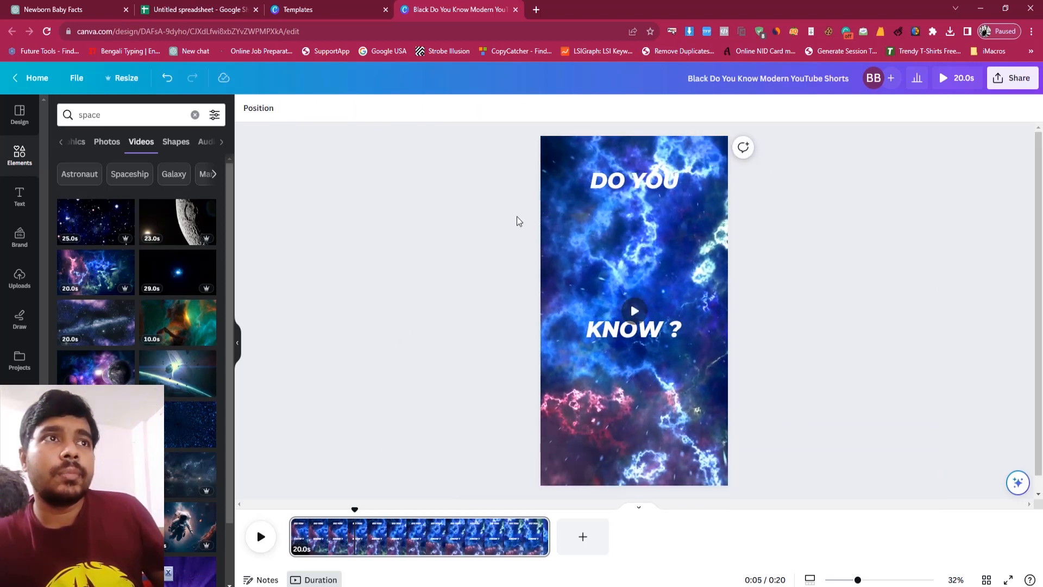
pyautogui.click(567, 237)
pyautogui.click(565, 123)
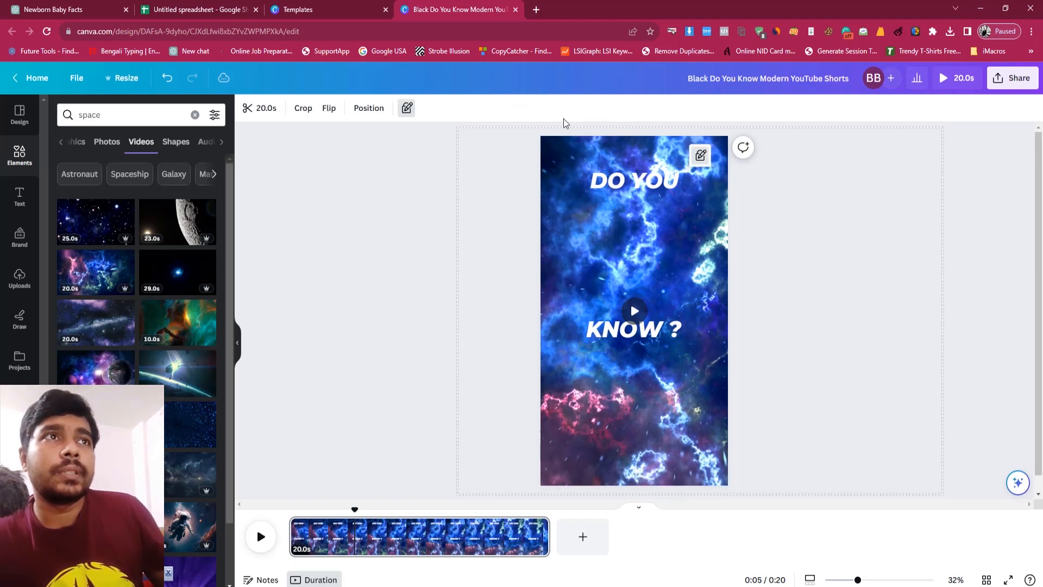
pyautogui.moveTo(355, 510); pyautogui.dragTo(304, 517)
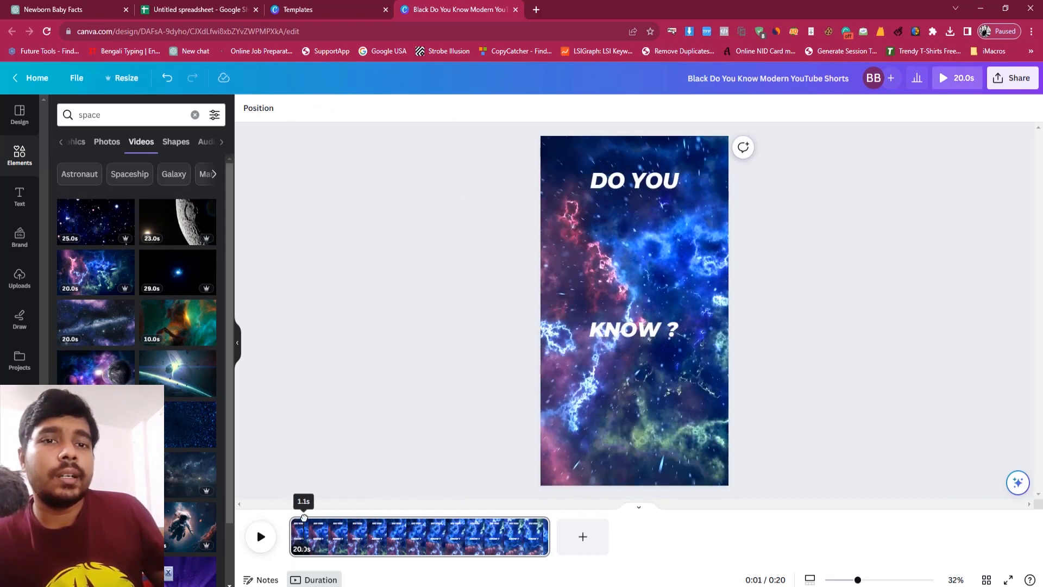
# Step: Replace the Pan animation on the "DO YOU" text with the Typewriter text animation
pyautogui.click(627, 182)
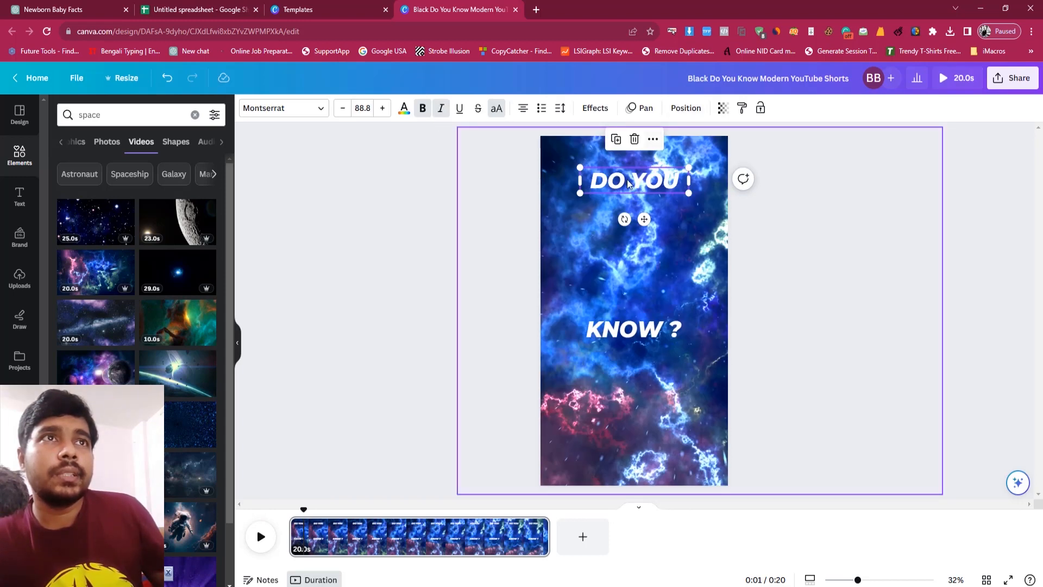
pyautogui.rightClick(623, 185)
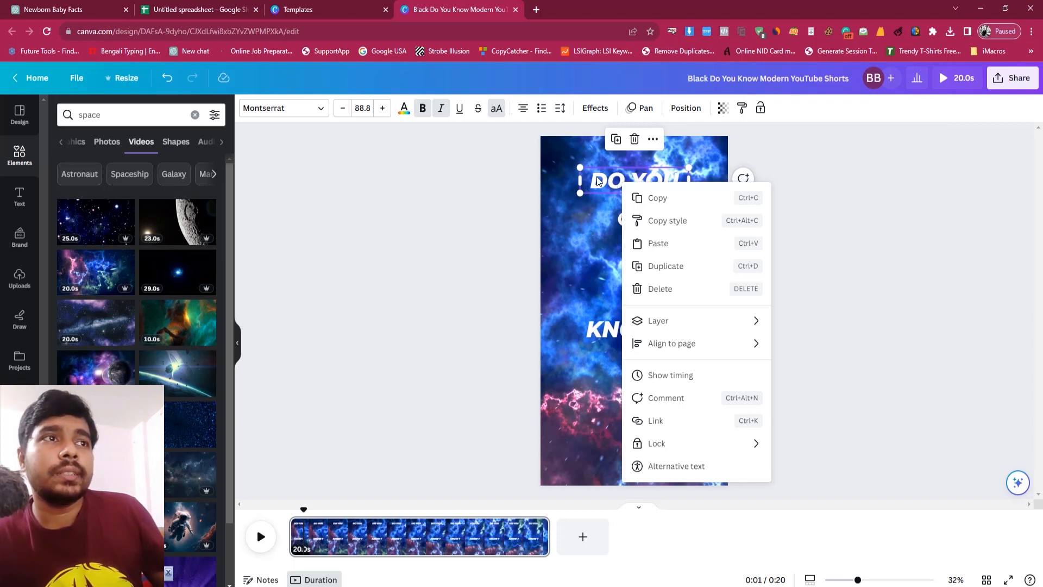
pyautogui.doubleClick(596, 182)
pyautogui.click(644, 180)
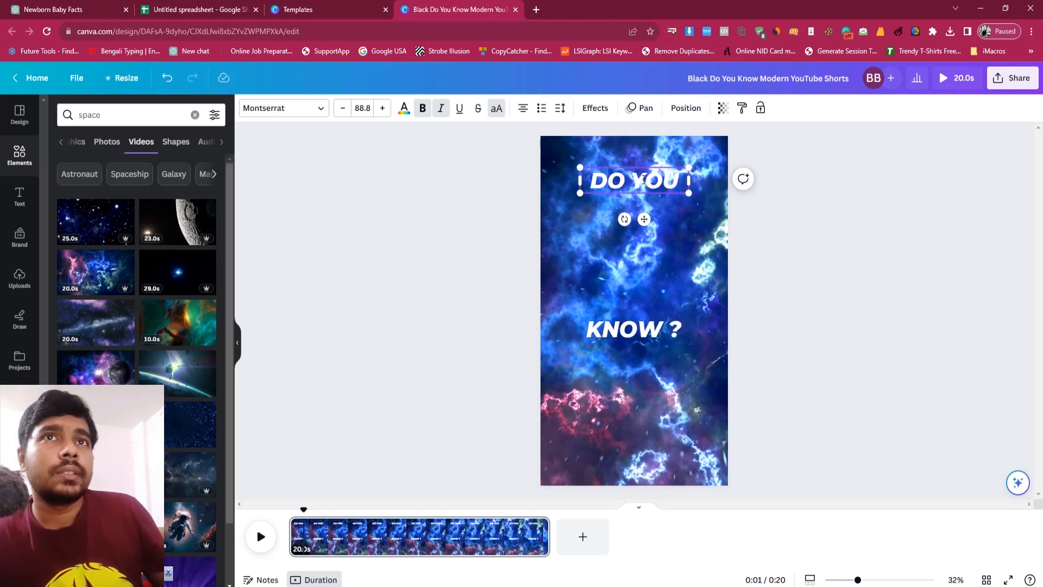
pyautogui.click(824, 225)
pyautogui.click(647, 184)
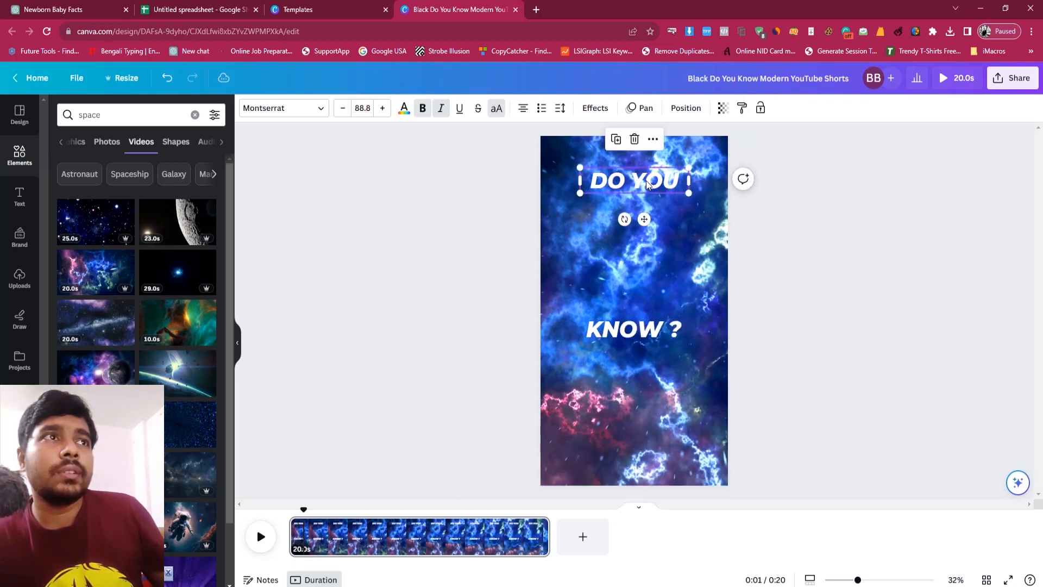
pyautogui.click(646, 108)
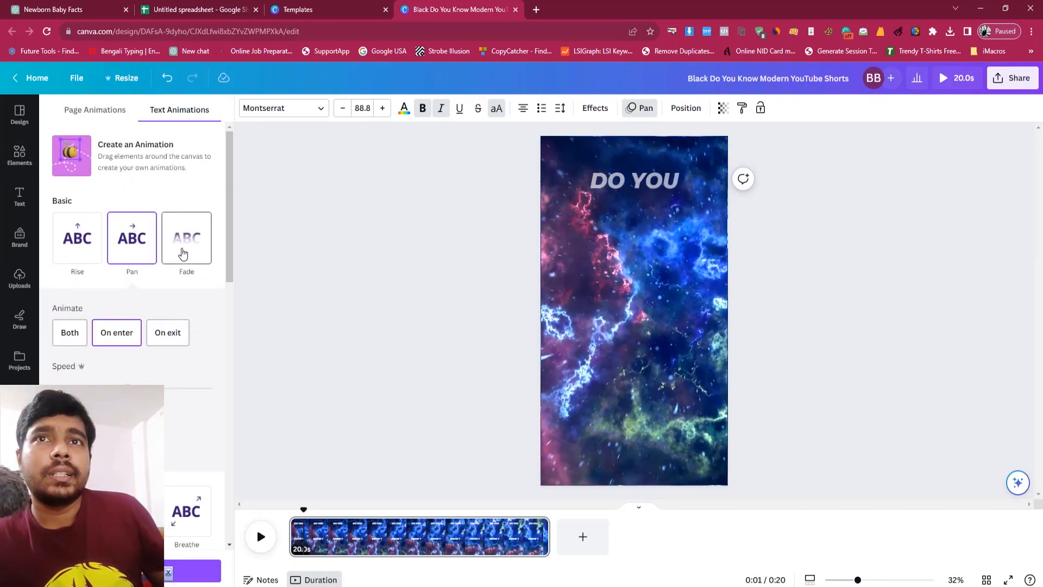
pyautogui.scroll(-6, 183, 253)
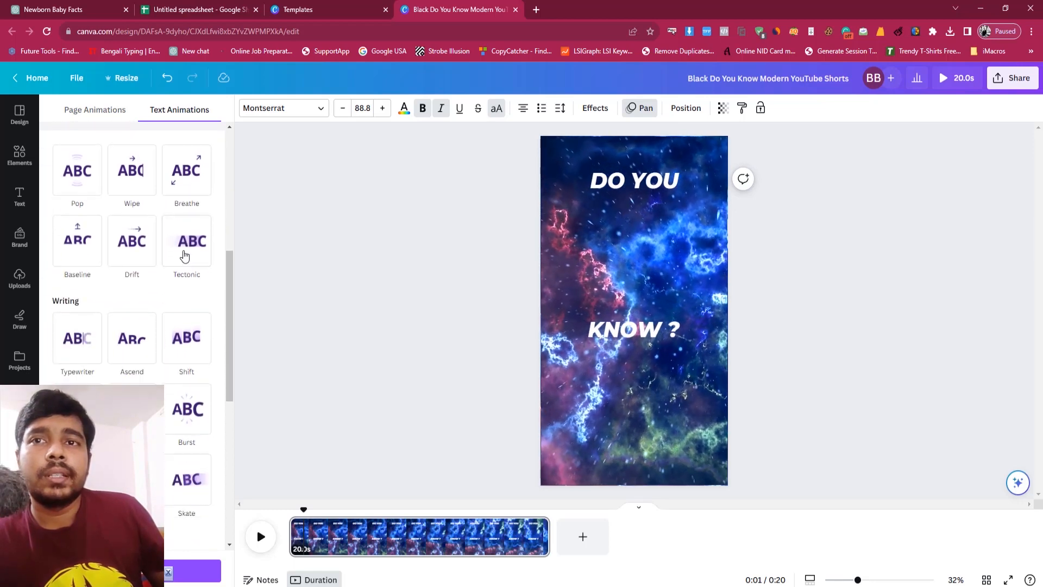
pyautogui.click(79, 348)
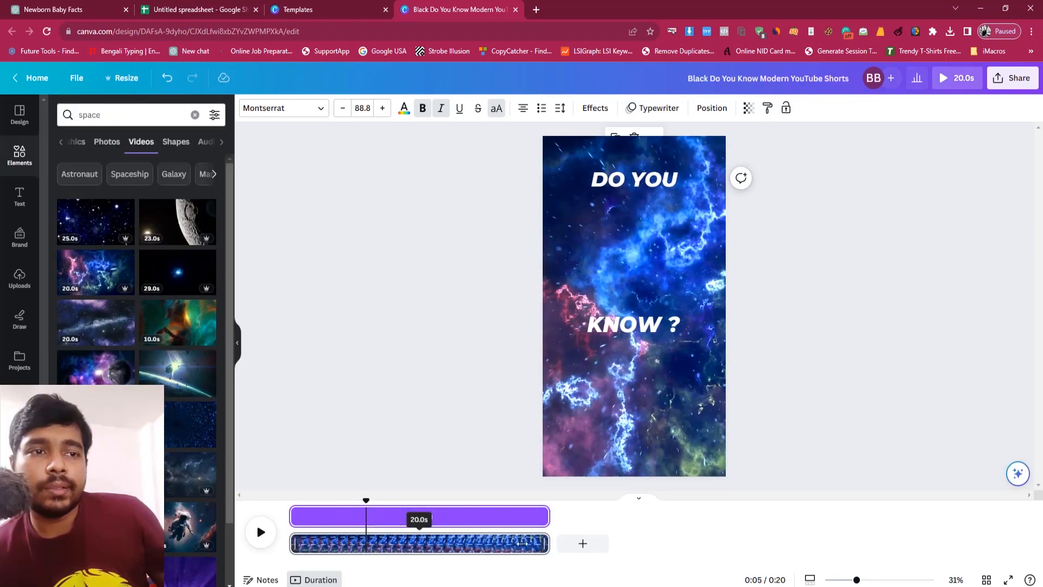
# Step: Shorten the page's duration to 5.4 seconds
pyautogui.moveTo(546, 545); pyautogui.dragTo(360, 550)
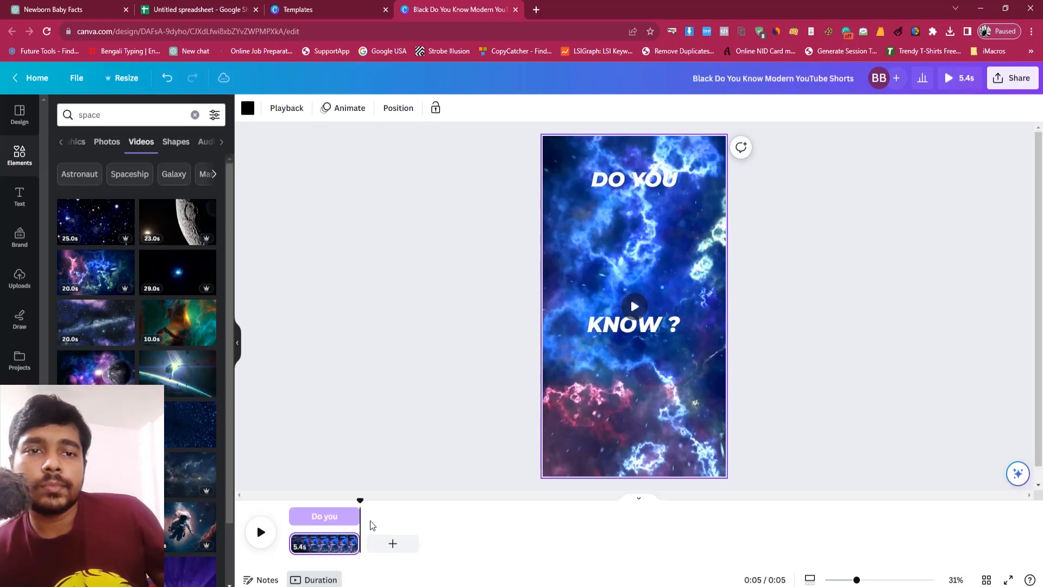
pyautogui.click(403, 405)
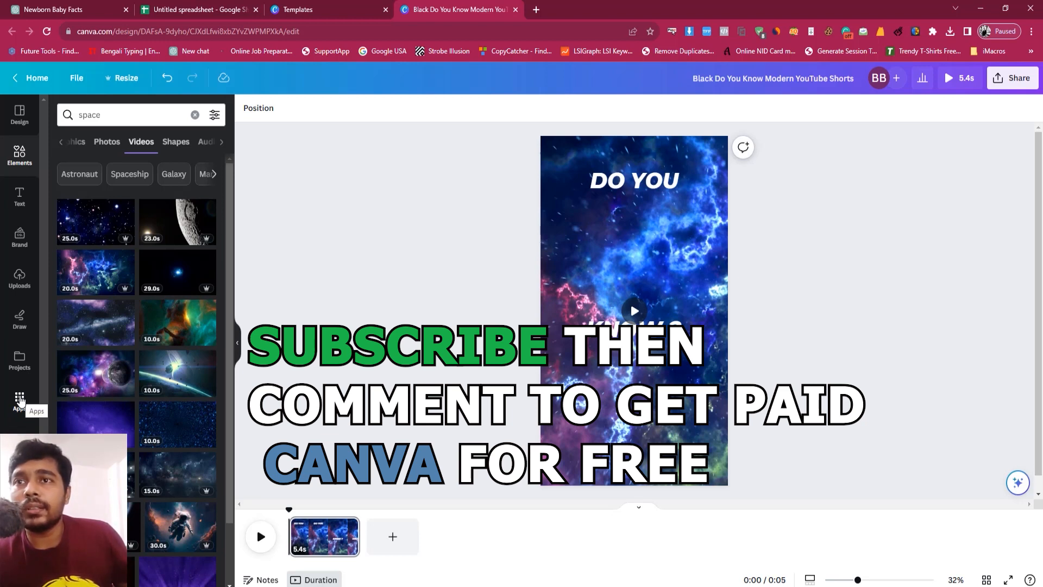
# Step: Search the Canva apps for "bulk" and open the Bulk create app from the More from Canva group
pyautogui.click(20, 400)
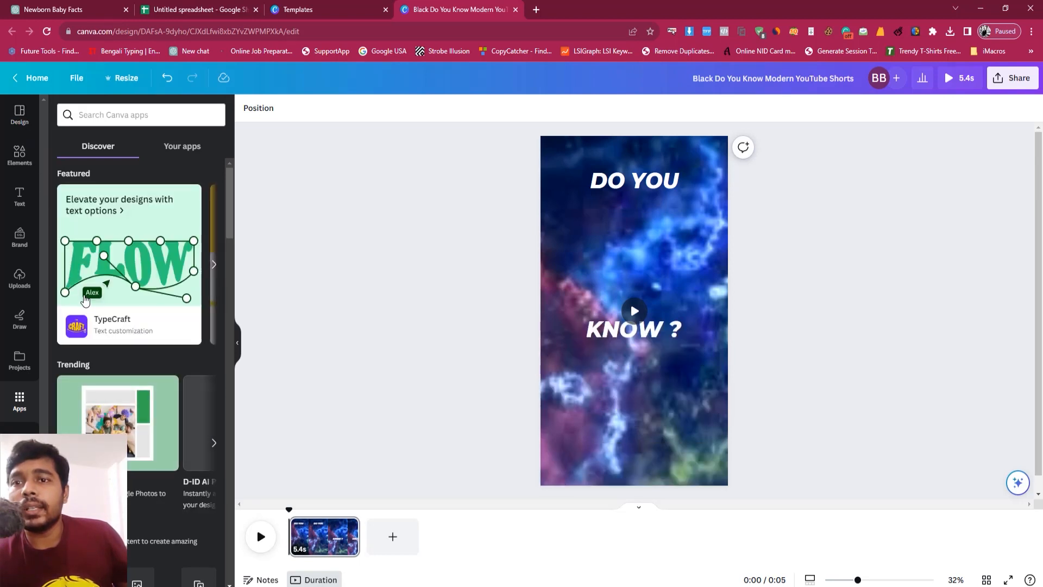
pyautogui.click(116, 112)
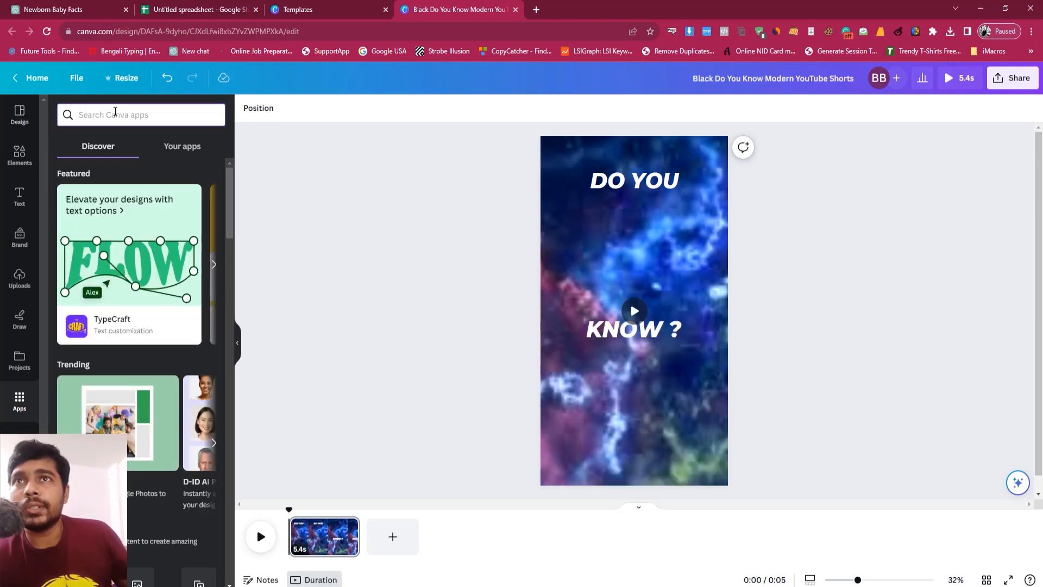
pyautogui.write('bulk')
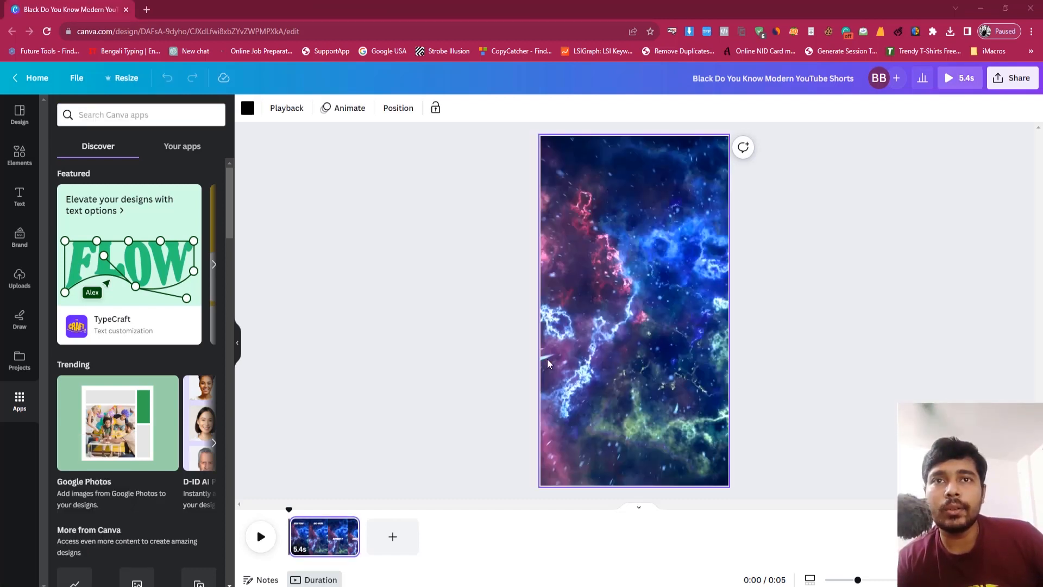
pyautogui.scroll(-2, 135, 414)
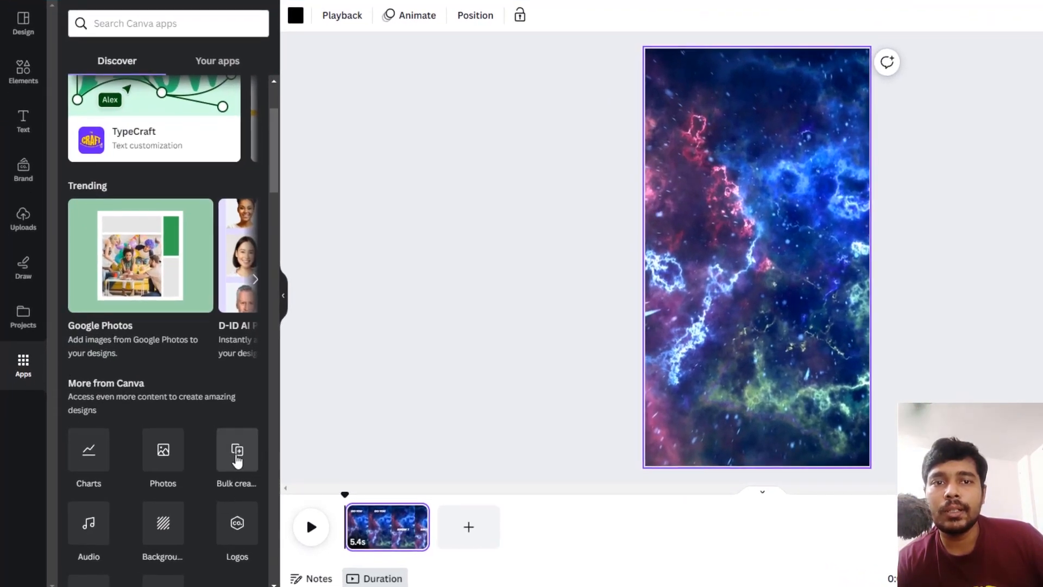
pyautogui.click(236, 455)
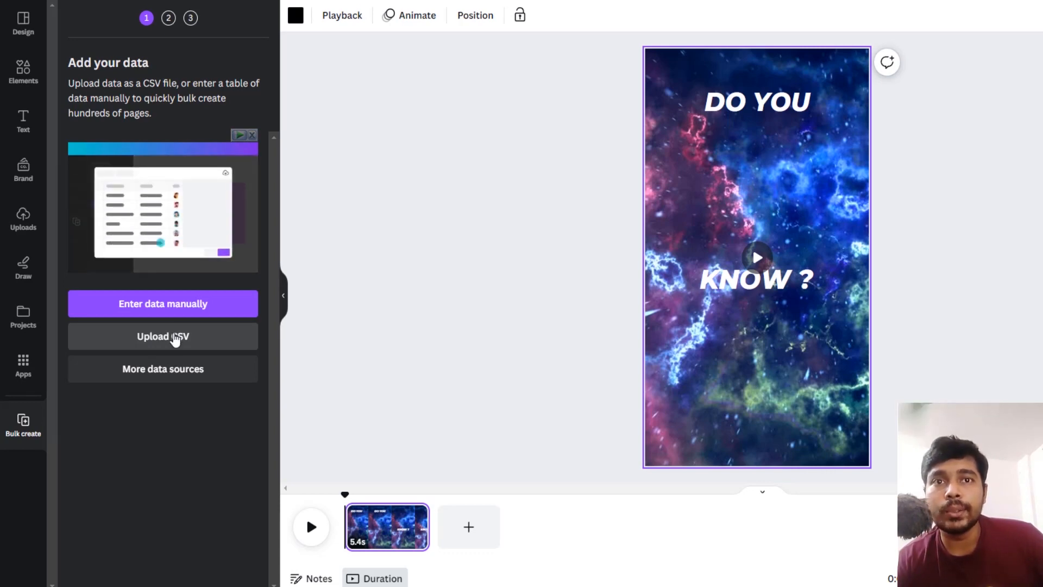
# Step: Upload the "vd" CSV file from the Downloads folder as the bulk create data
pyautogui.click(177, 336)
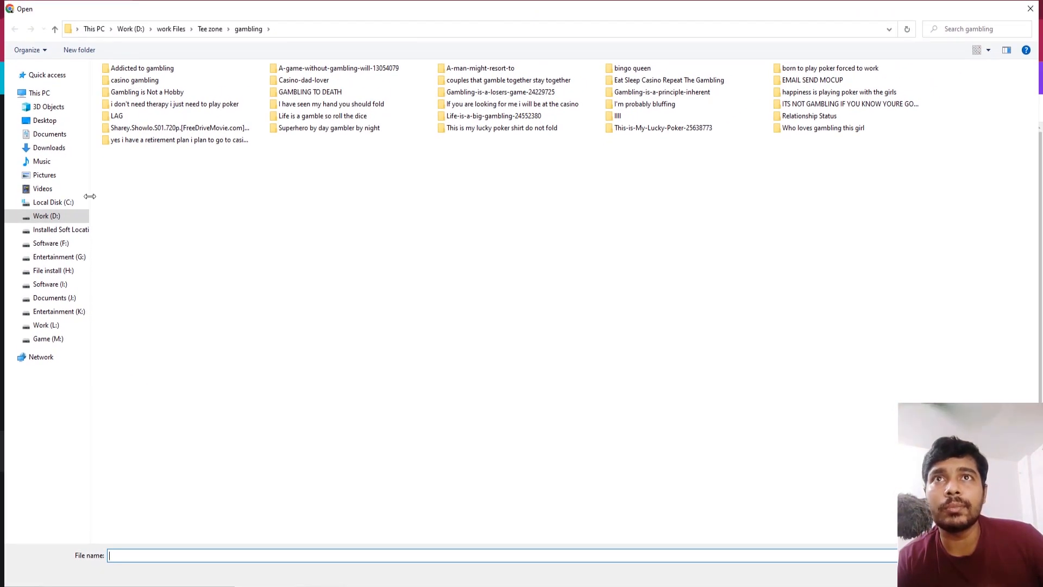
pyautogui.click(48, 149)
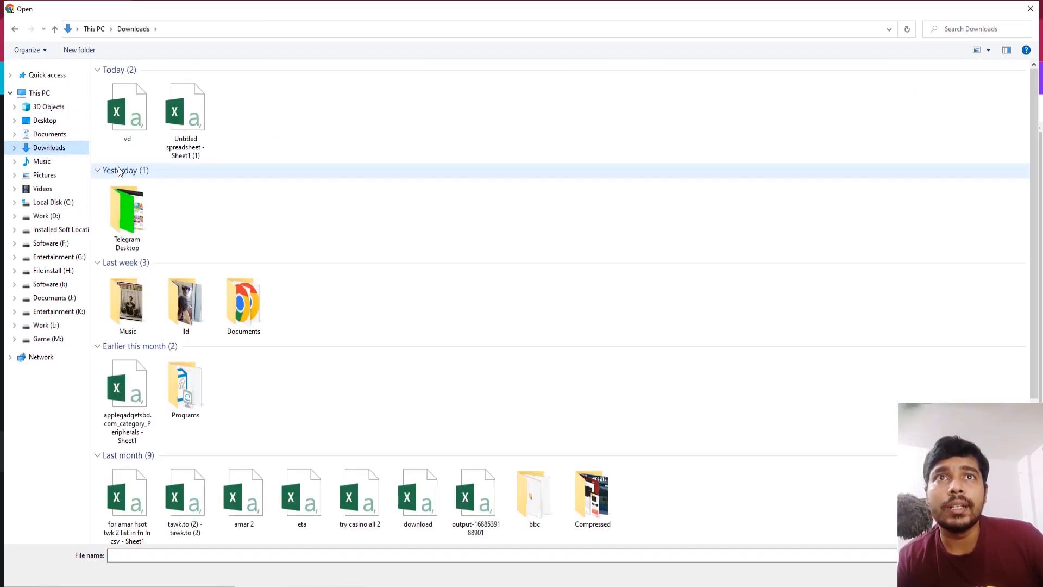
pyautogui.doubleClick(130, 120)
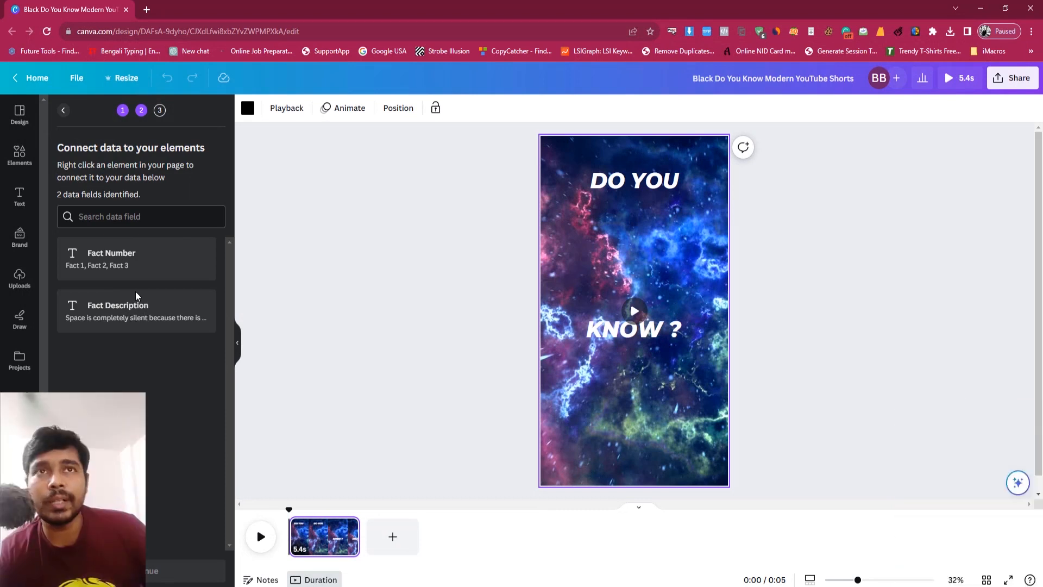
# Step: Connect the "DO YOU" text to the Fact Description data field
pyautogui.click(622, 185)
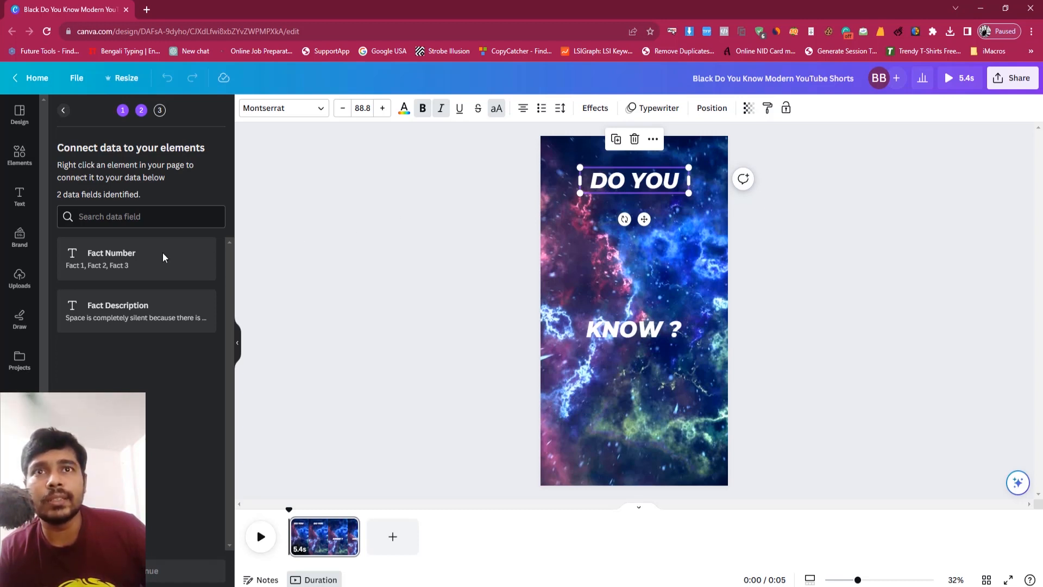
pyautogui.rightClick(659, 186)
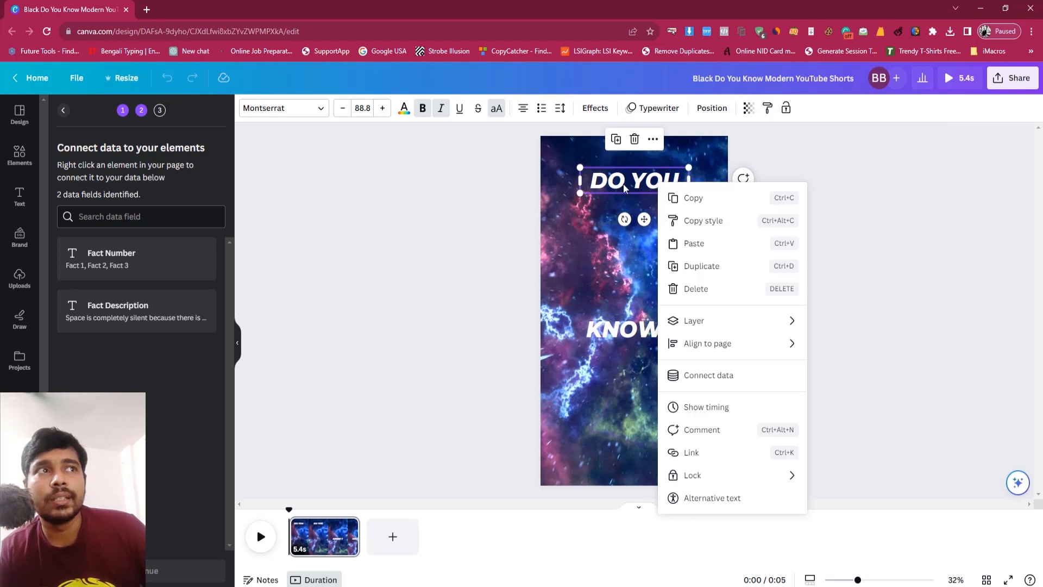
pyautogui.click(695, 376)
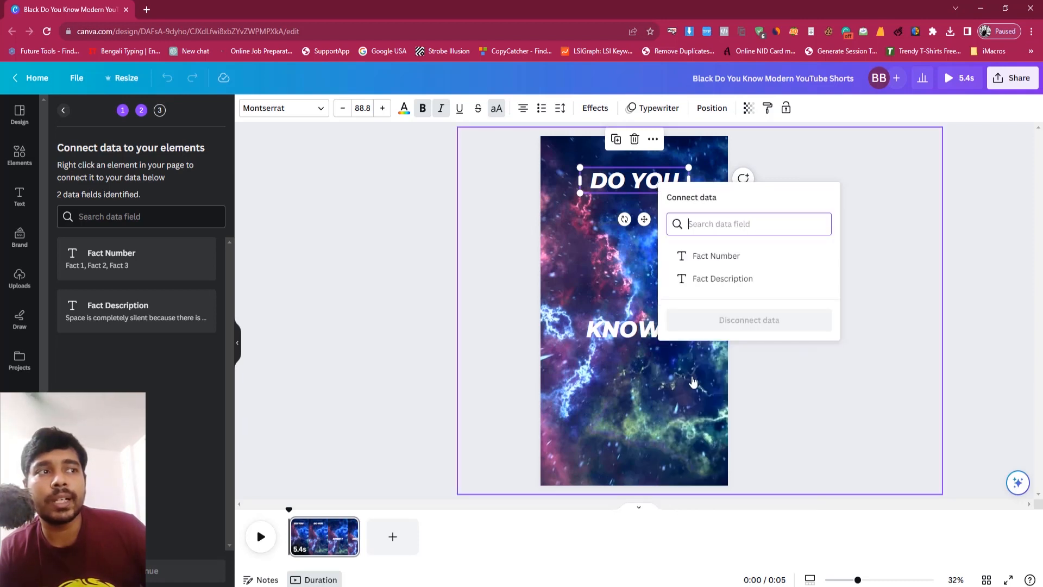
pyautogui.click(700, 283)
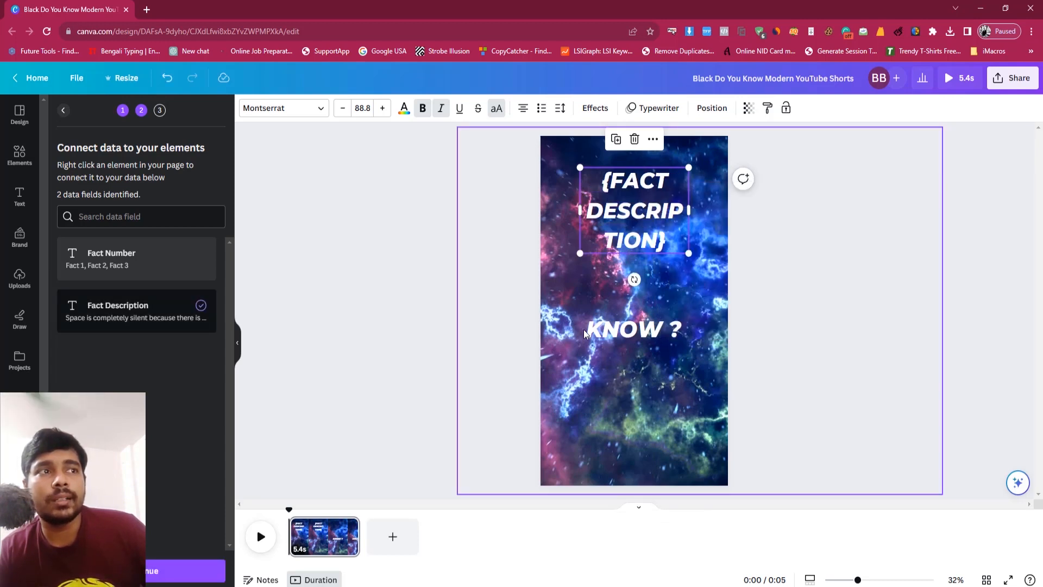
# Step: Connect the "KNOW ?" text to the Fact Number data field
pyautogui.click(607, 333)
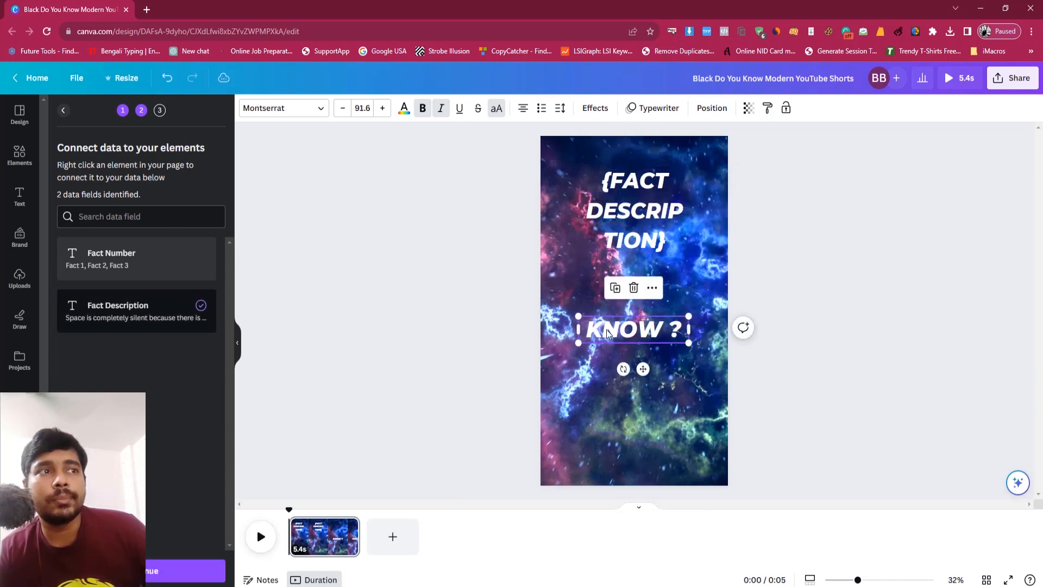
pyautogui.rightClick(642, 334)
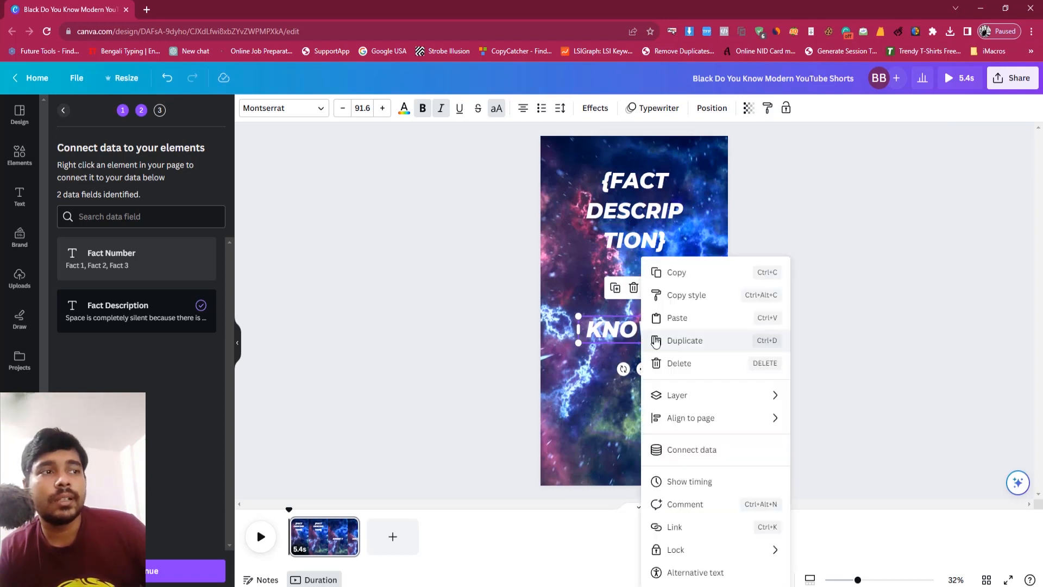
pyautogui.click(688, 458)
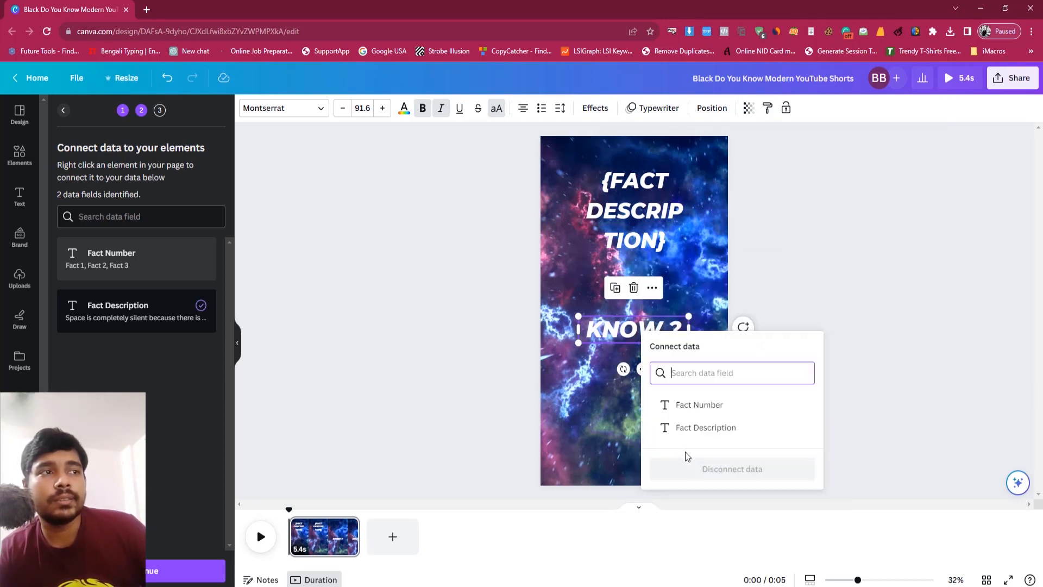
pyautogui.click(684, 403)
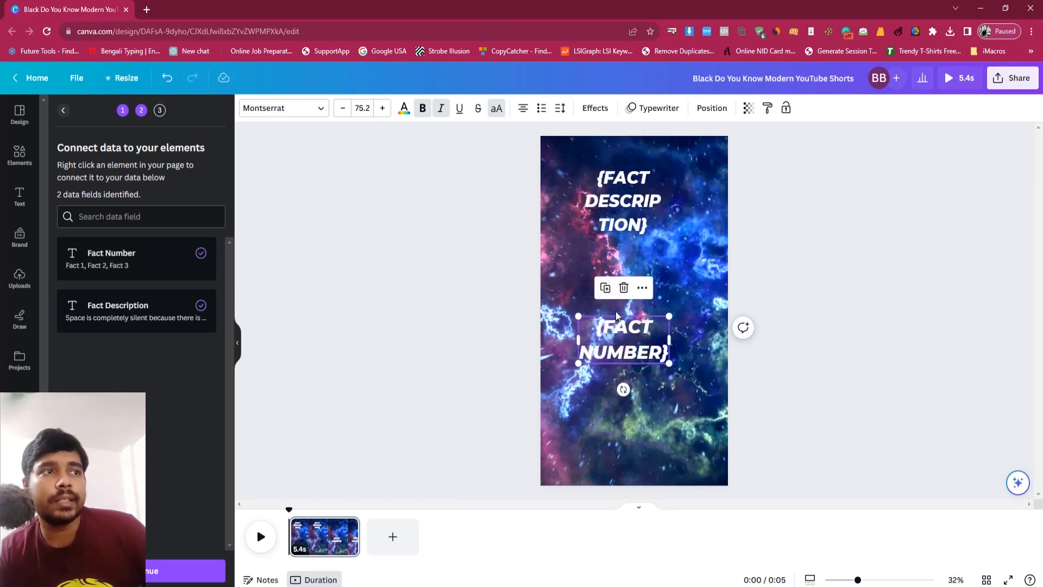
# Step: Show the Fact Number text's timing and move its start to the beginning of the page
pyautogui.rightClick(621, 336)
pyautogui.click(655, 485)
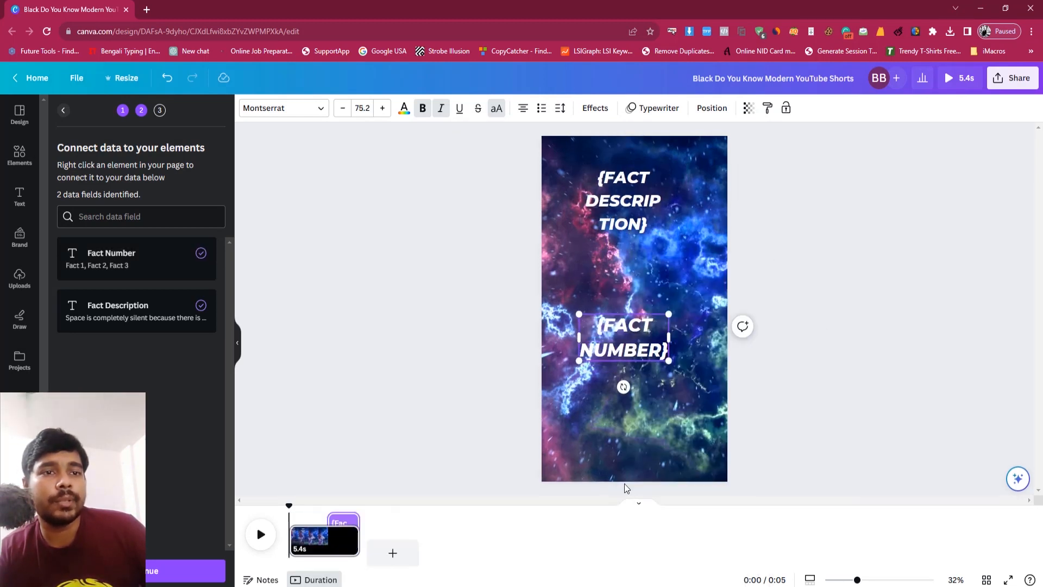
pyautogui.moveTo(326, 517); pyautogui.dragTo(290, 519)
pyautogui.click(367, 431)
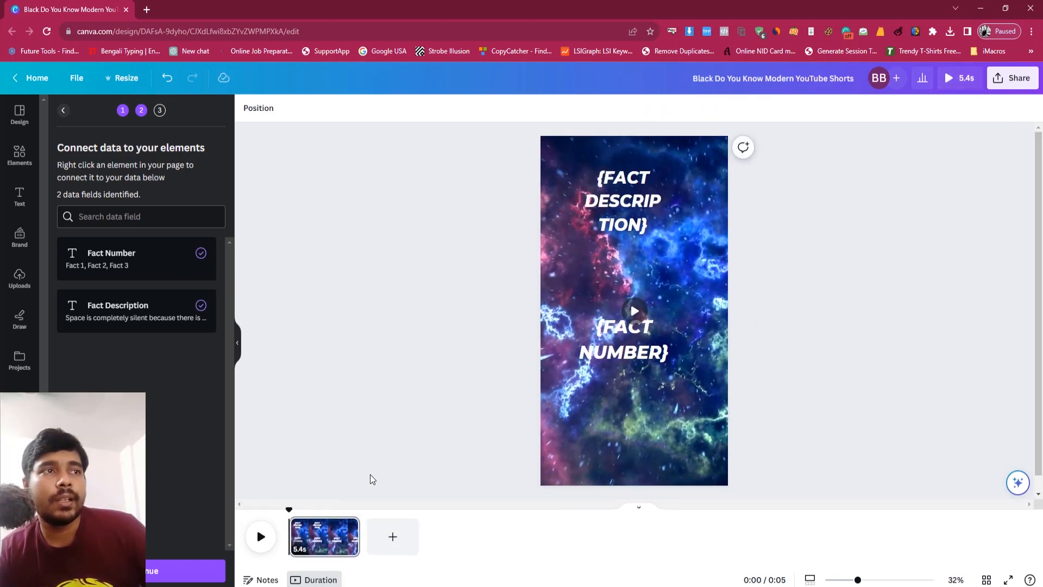
# Step: Show the Fact Description text's timing, shift it to the second half of the page, and return the playhead to 0.0 s
pyautogui.click(607, 231)
pyautogui.rightClick(611, 219)
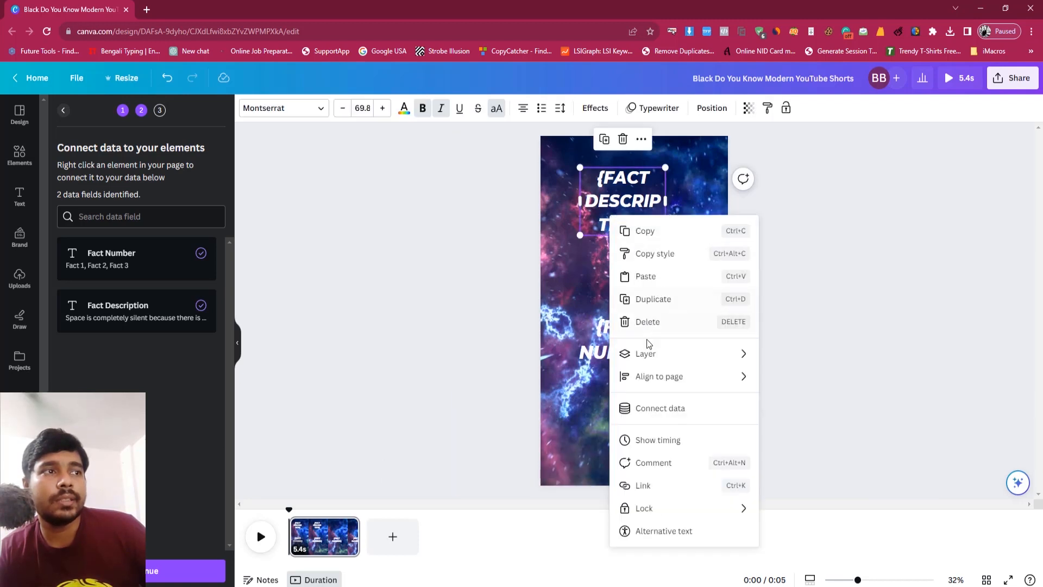
pyautogui.click(656, 439)
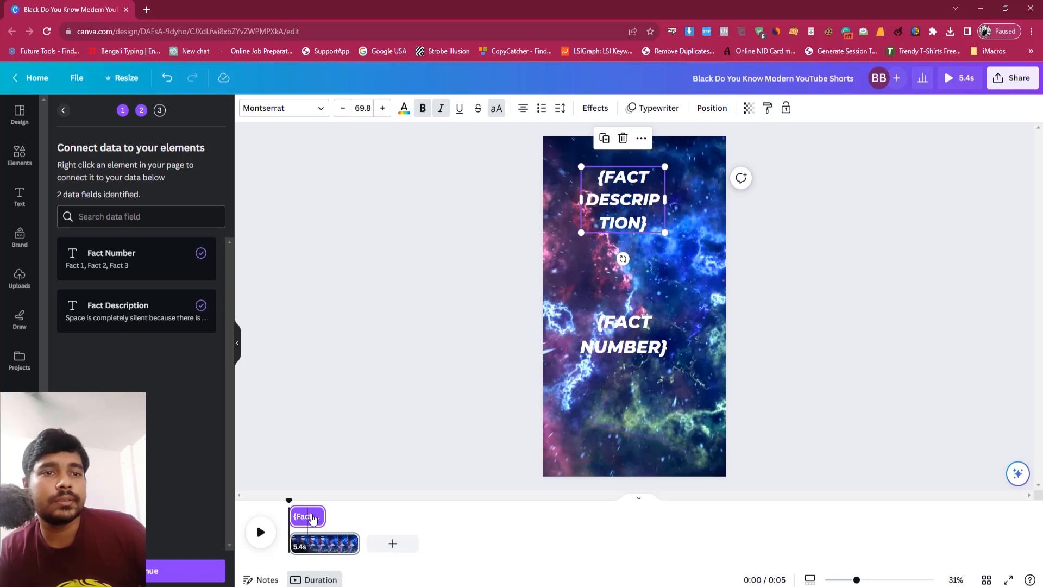
pyautogui.moveTo(313, 519); pyautogui.dragTo(346, 519)
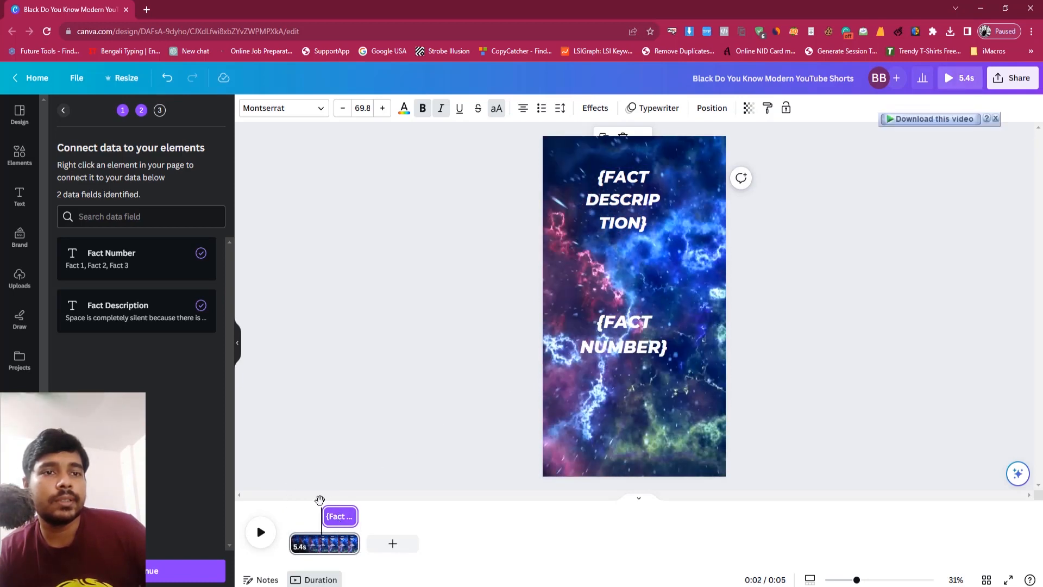
pyautogui.moveTo(320, 500); pyautogui.dragTo(284, 506)
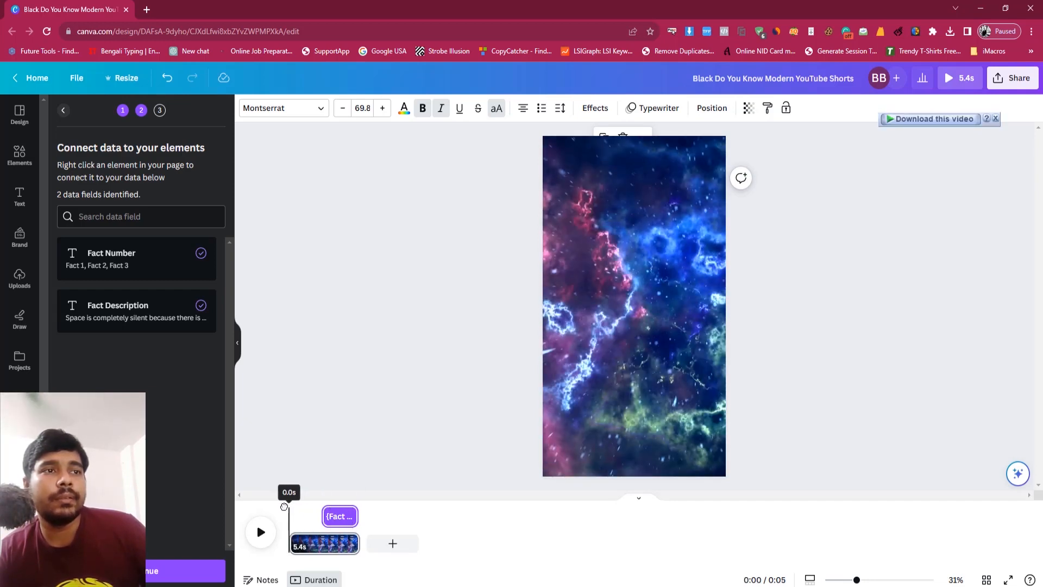
pyautogui.click(353, 415)
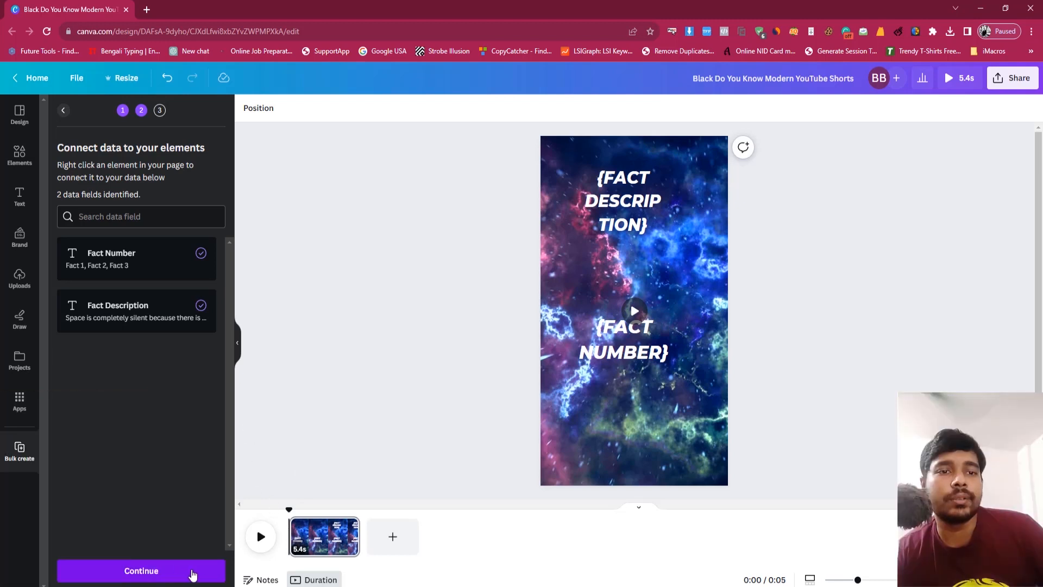
# Step: Continue to applying the data, review the list of facts, and generate 20 pages with all rows selected
pyautogui.click(192, 571)
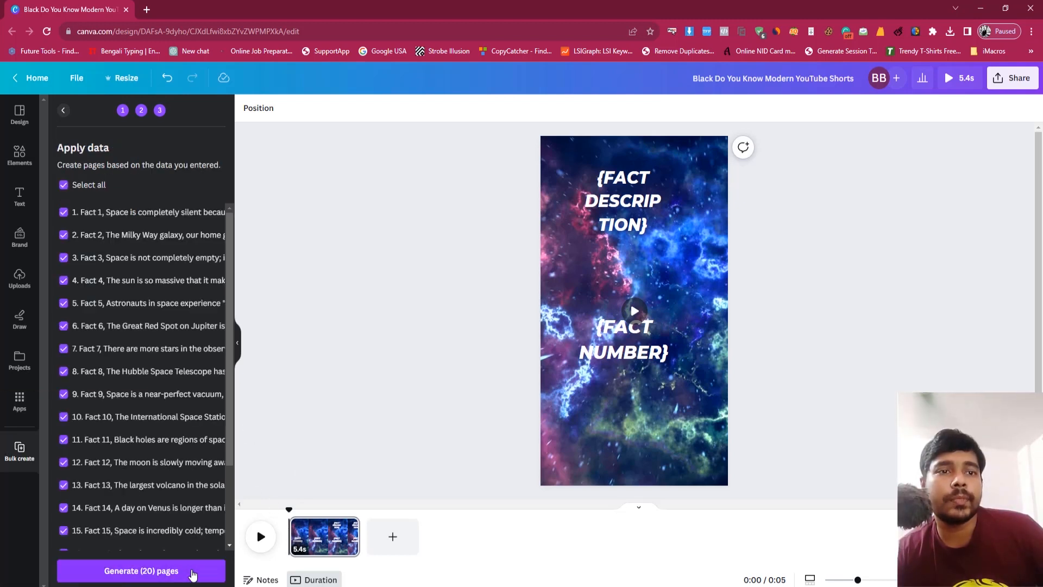
pyautogui.scroll(-2, 127, 338)
pyautogui.scroll(-1, 127, 338)
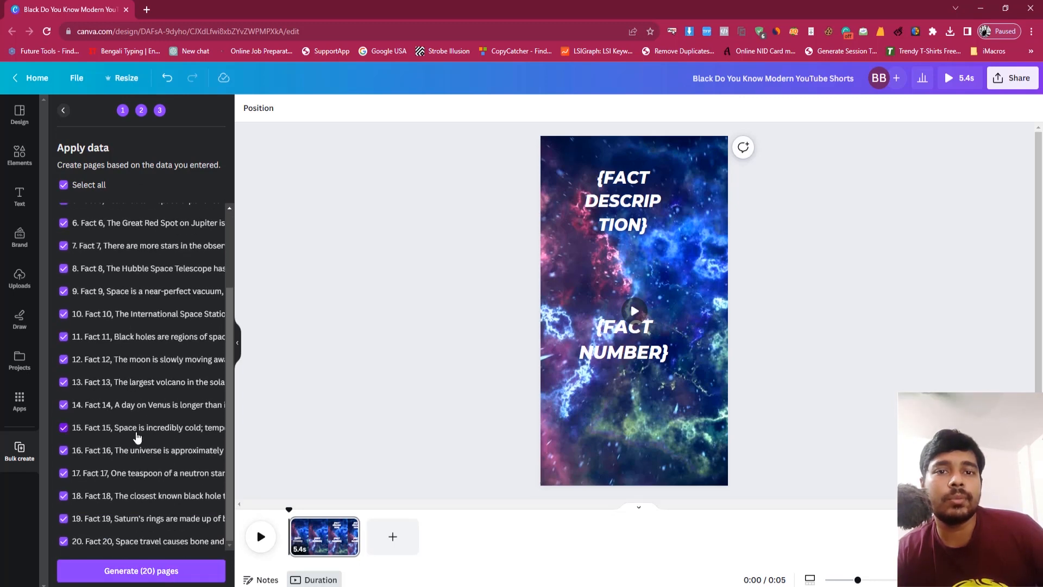
pyautogui.scroll(3, 138, 441)
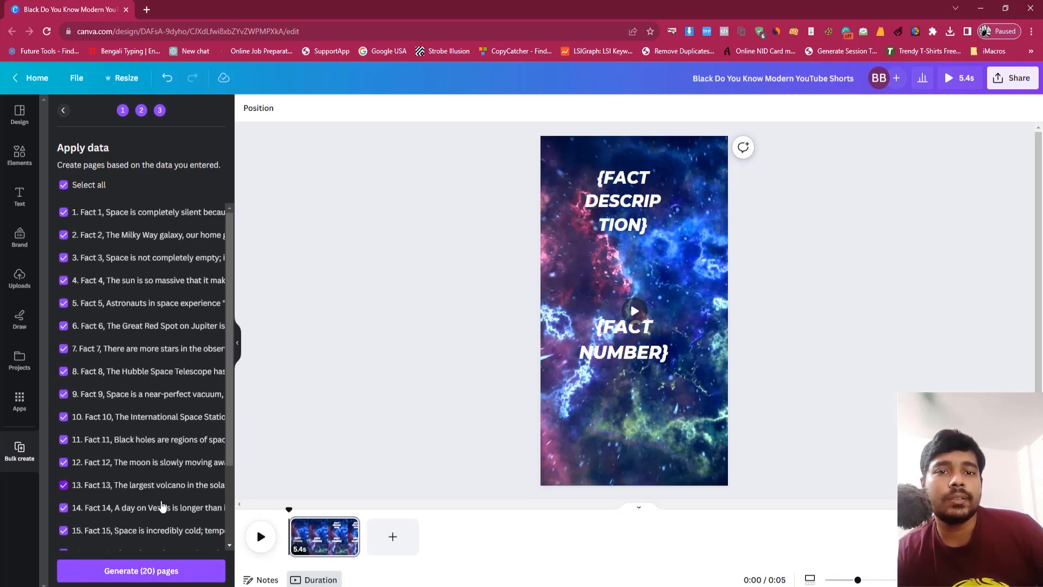
pyautogui.click(173, 579)
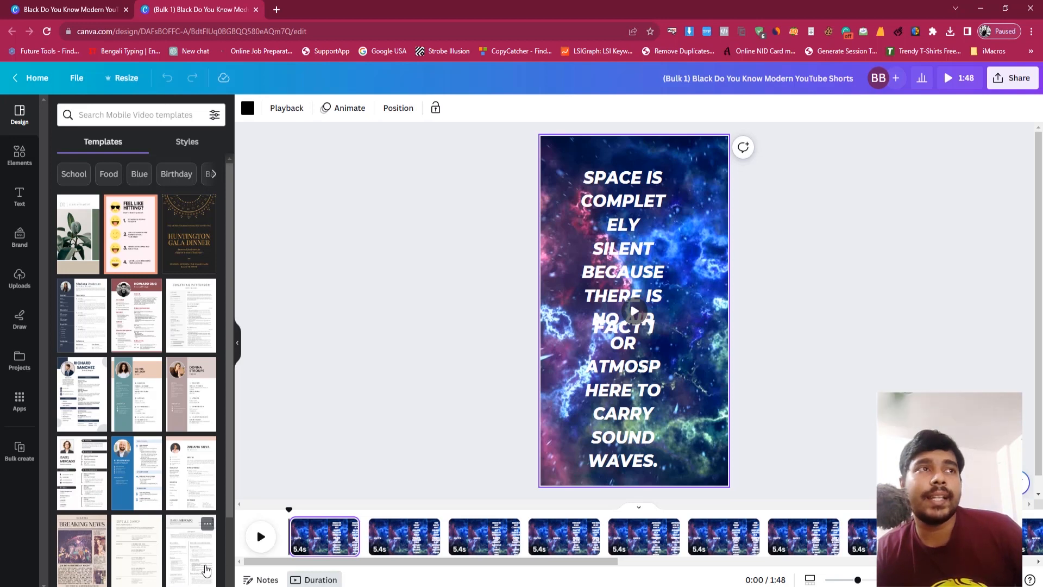
# Step: Close the generated bulk design and shrink the Fact Description text on the original template page
pyautogui.moveTo(625, 199)
pyautogui.mouseDown()
pyautogui.moveTo(595, 196)
pyautogui.moveTo(618, 195)
pyautogui.mouseUp()
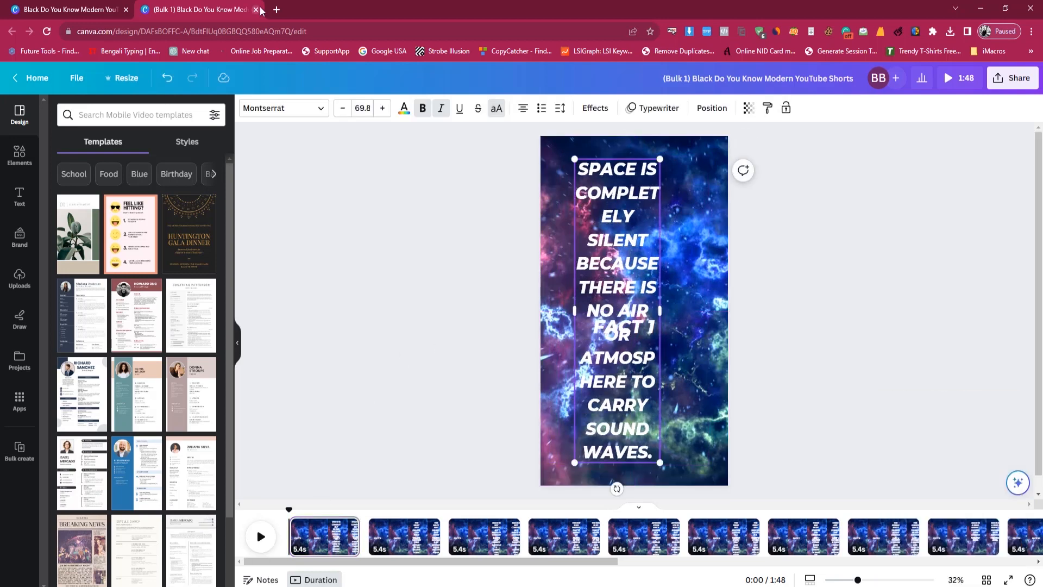
pyautogui.click(256, 10)
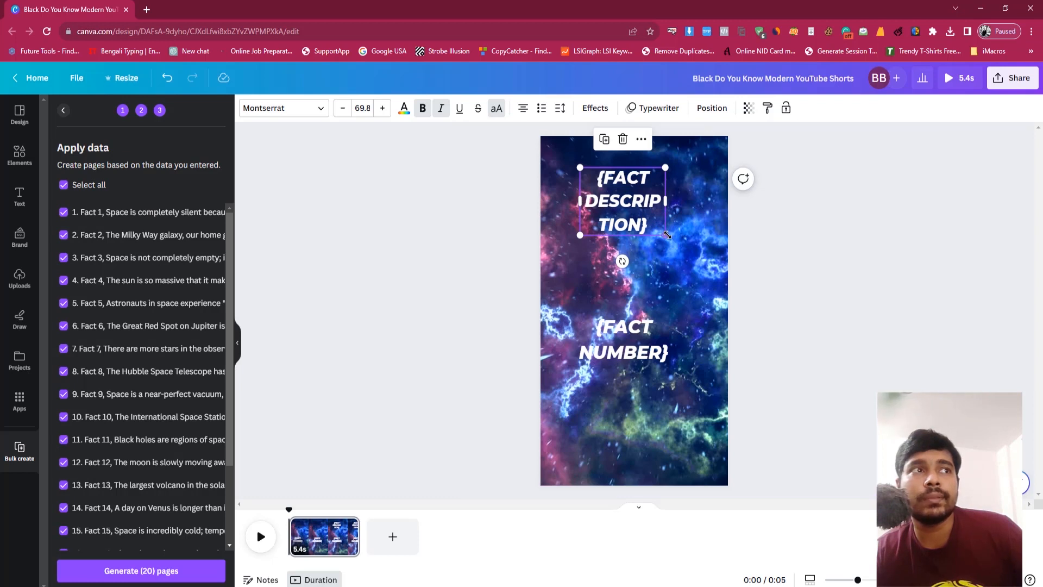
pyautogui.moveTo(666, 236); pyautogui.dragTo(634, 211)
pyautogui.click(632, 160)
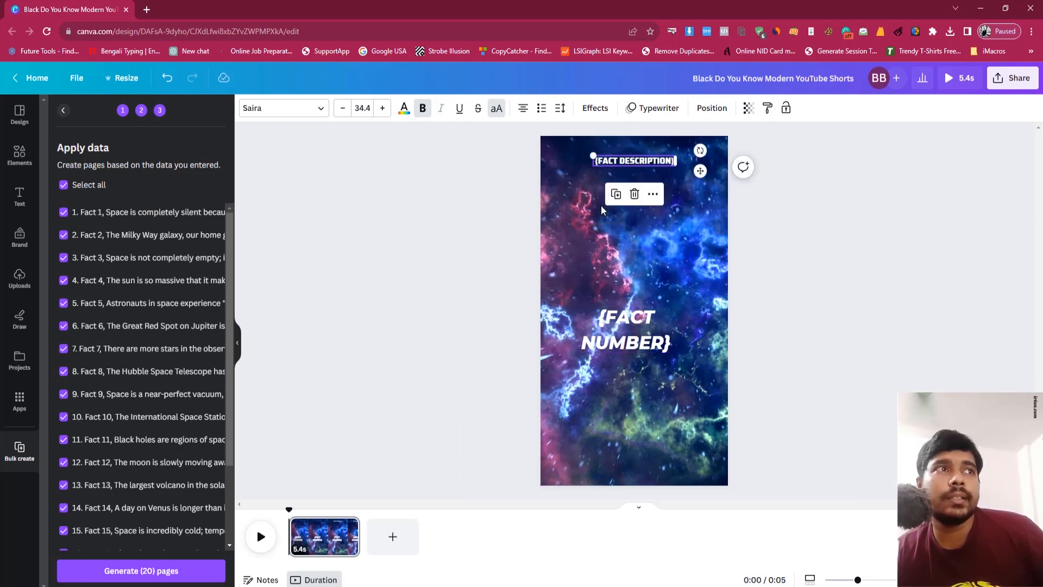
# Step: Extend the Fact Description text's timing back to the start of the page, for a duration of 5.3 s
pyautogui.rightClick(619, 161)
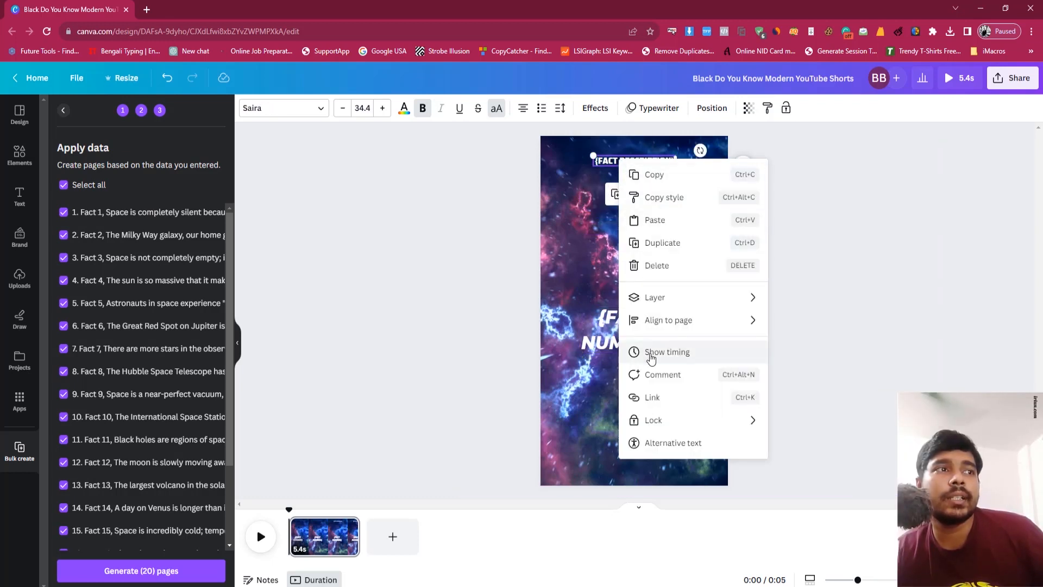
pyautogui.click(636, 352)
pyautogui.moveTo(324, 521); pyautogui.dragTo(291, 522)
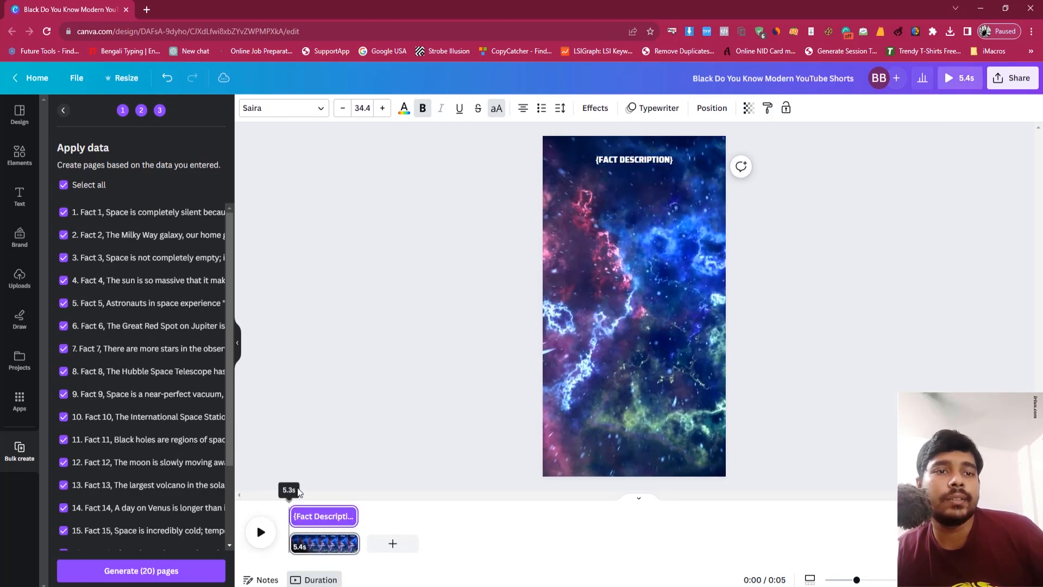
pyautogui.click(337, 409)
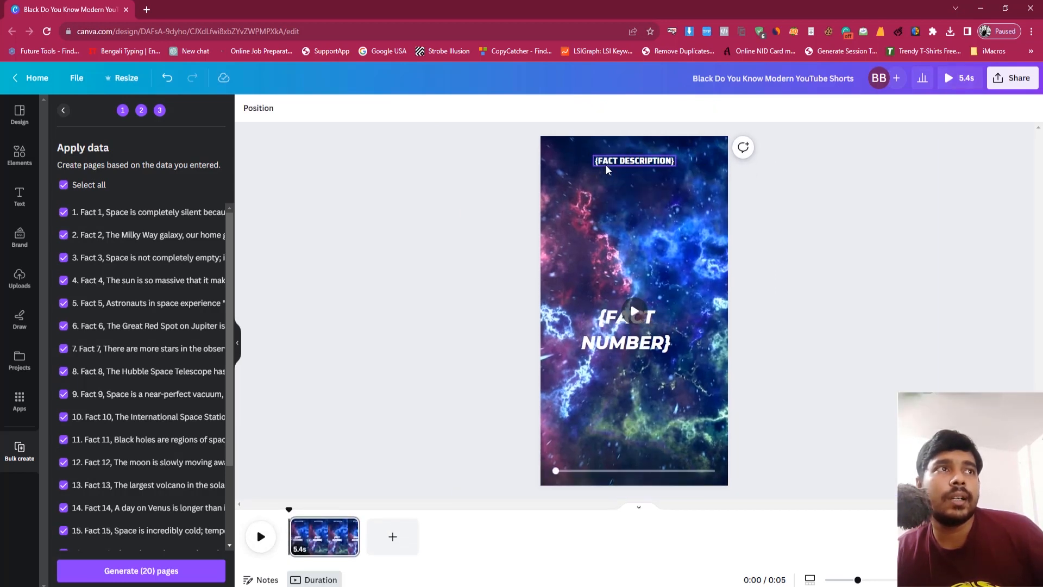
# Step: Increase the Fact Description text's font size to 47.4
pyautogui.click(634, 160)
pyautogui.click(383, 108)
pyautogui.click(382, 108)
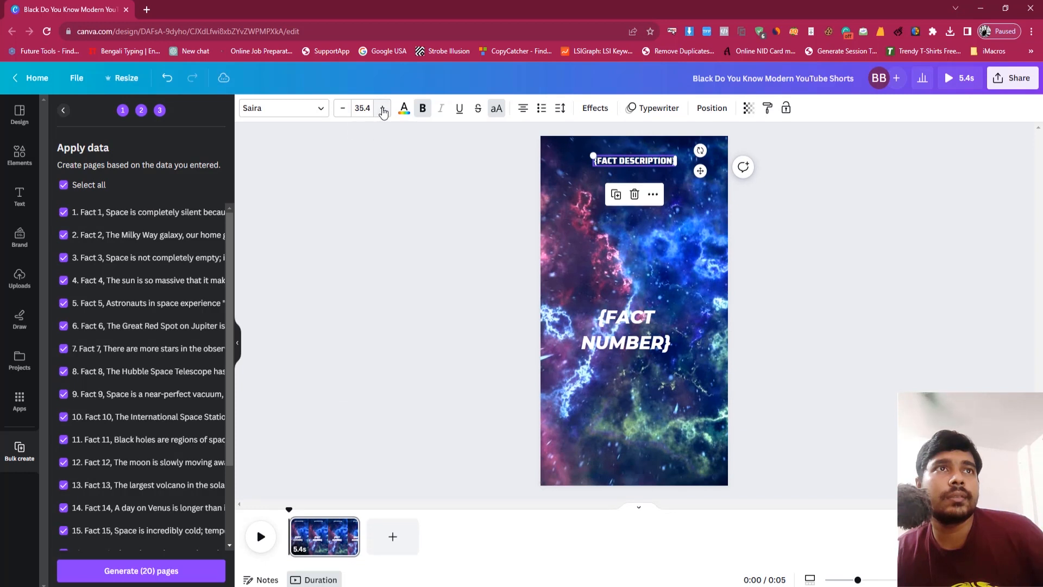
pyautogui.click(383, 108)
pyautogui.click(382, 108)
pyautogui.click(382, 109)
pyautogui.click(382, 108)
pyautogui.click(382, 109)
pyautogui.click(382, 108)
pyautogui.click(382, 108)
pyautogui.click(382, 108)
pyautogui.click(382, 108)
pyautogui.click(383, 108)
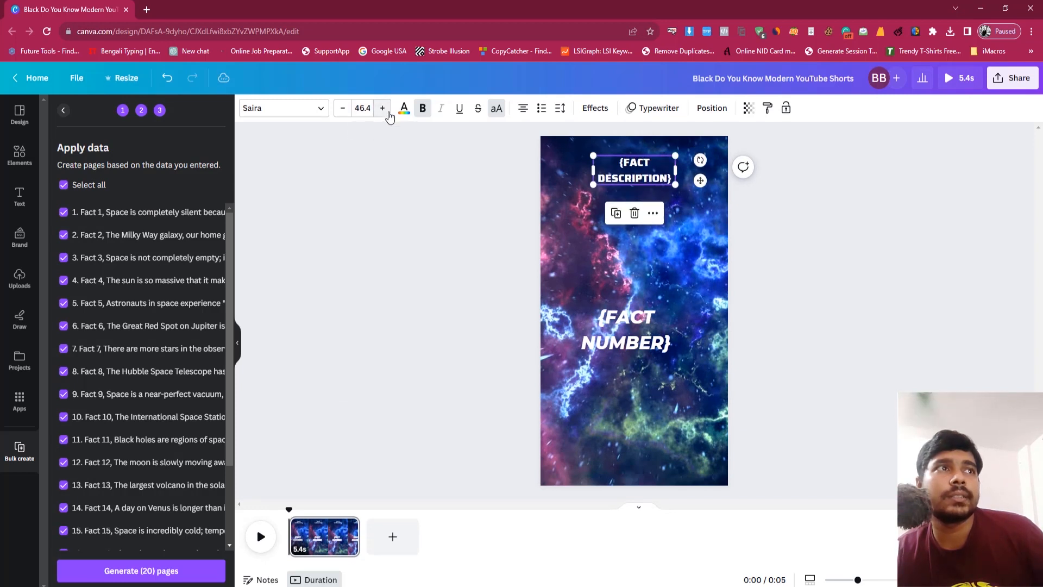
pyautogui.click(383, 108)
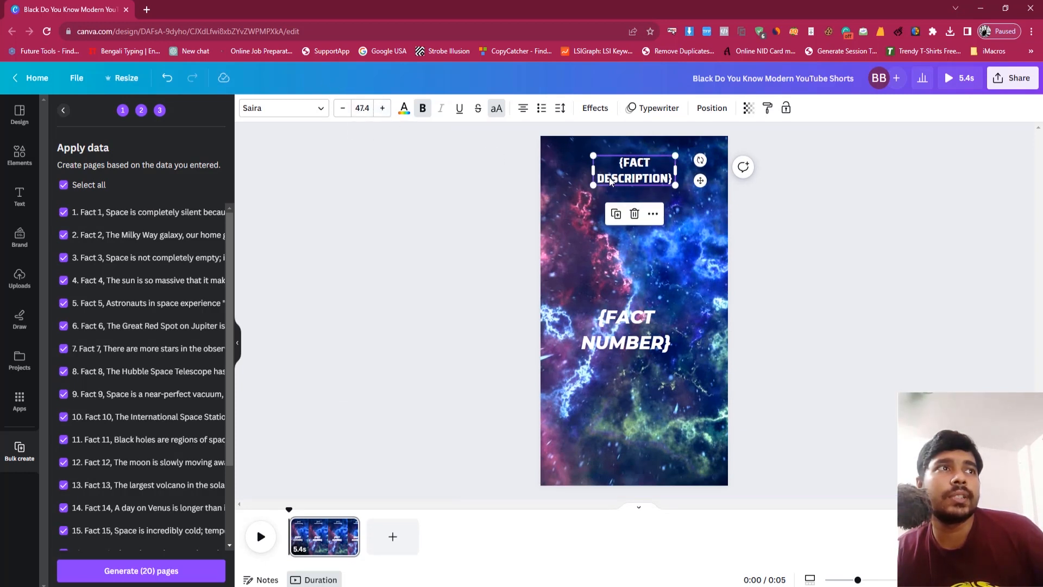
pyautogui.moveTo(617, 173); pyautogui.dragTo(620, 179)
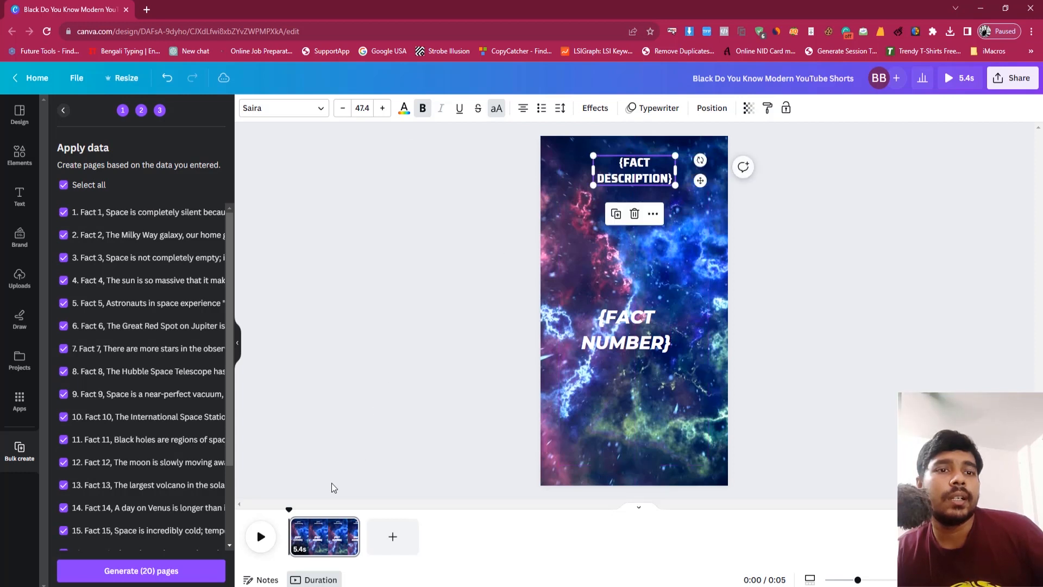
# Step: Generate the 20 pages with the enlarged description text, and close the resulting bulk design
pyautogui.click(141, 570)
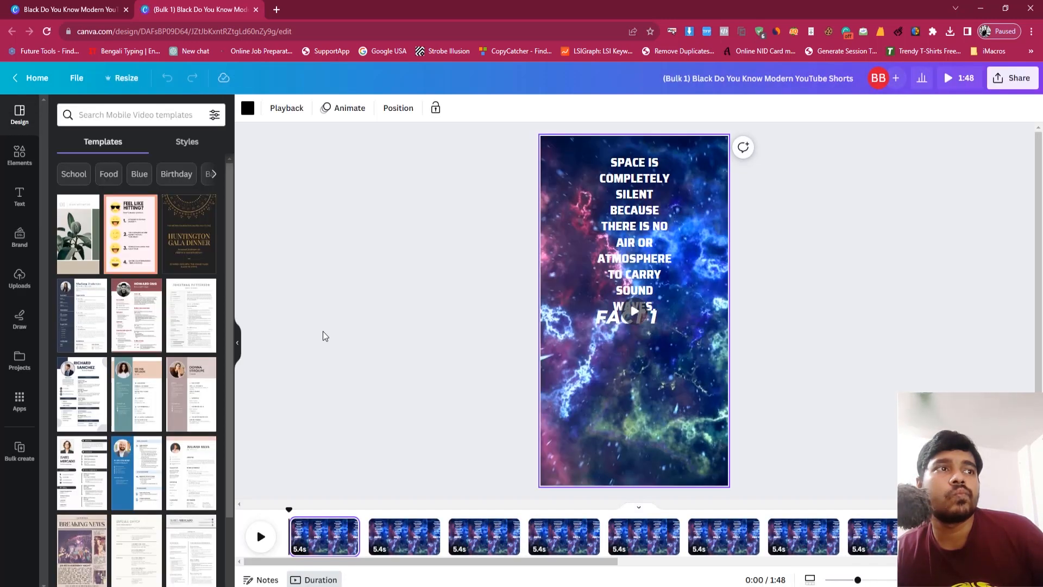
pyautogui.click(256, 10)
# Step: Move the Fact Number text down to the lower part of the page and generate the 20 pages again
pyautogui.moveTo(638, 318); pyautogui.dragTo(641, 394)
pyautogui.click(458, 321)
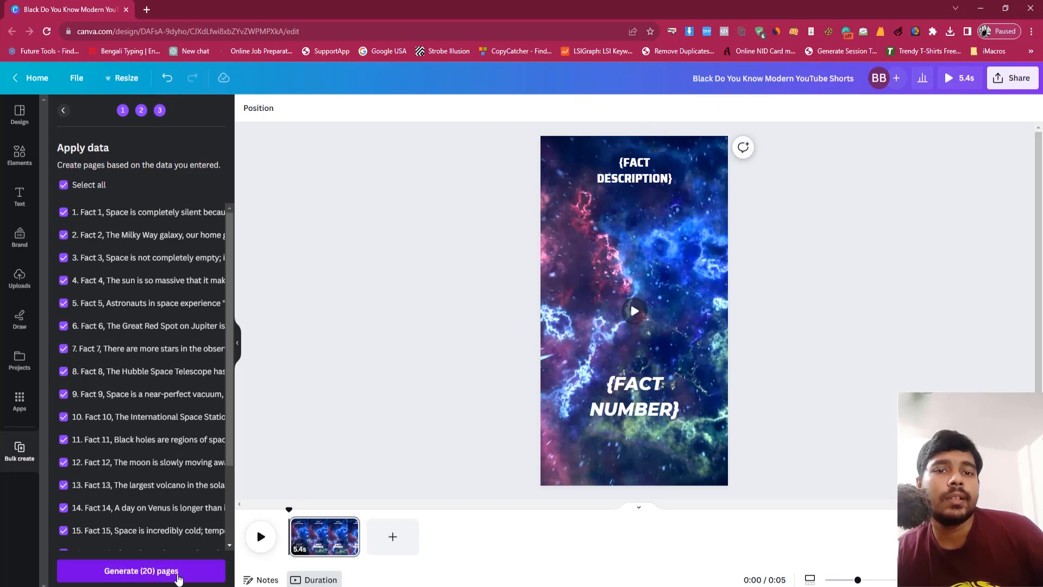
pyautogui.click(143, 572)
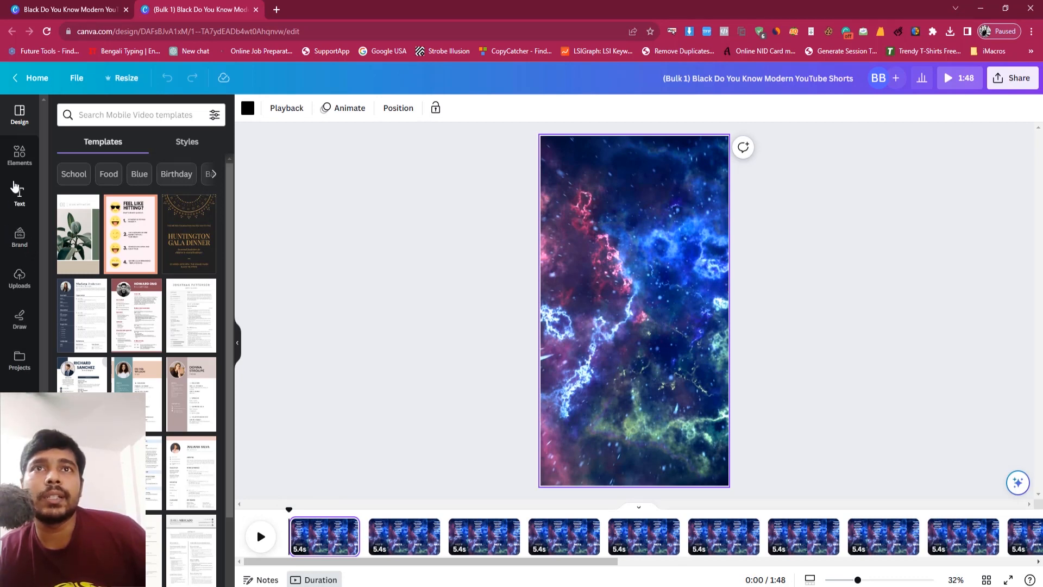
# Step: Find space music in the audio library, preview the track About to Land and add it to the design
pyautogui.click(20, 155)
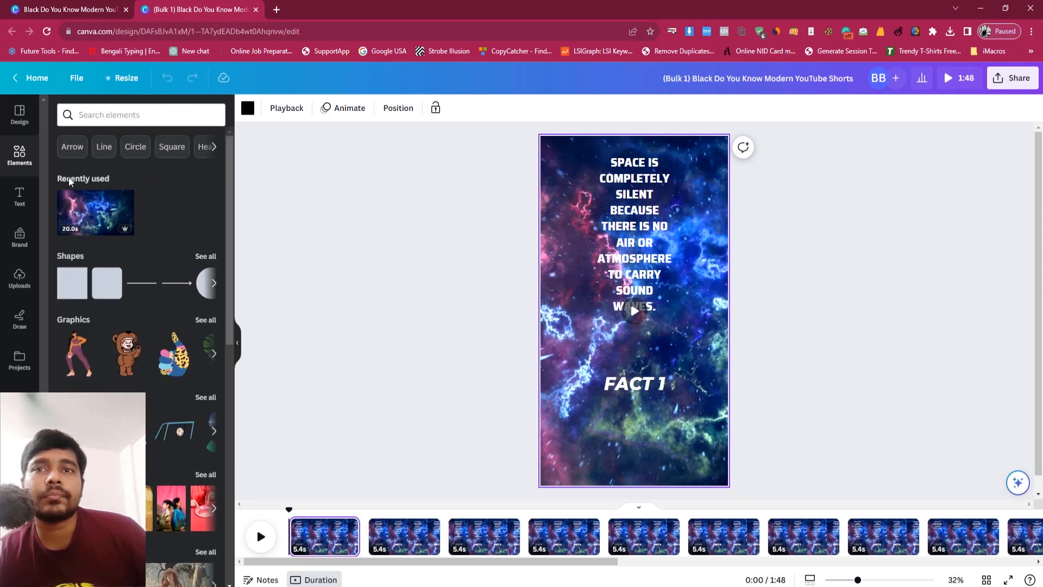
pyautogui.click(91, 115)
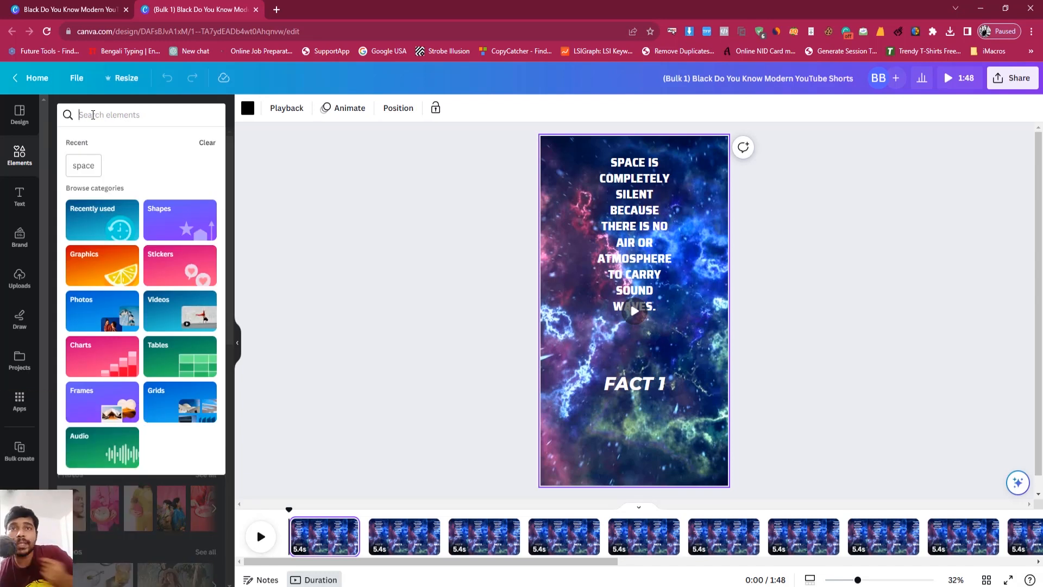
pyautogui.click(104, 444)
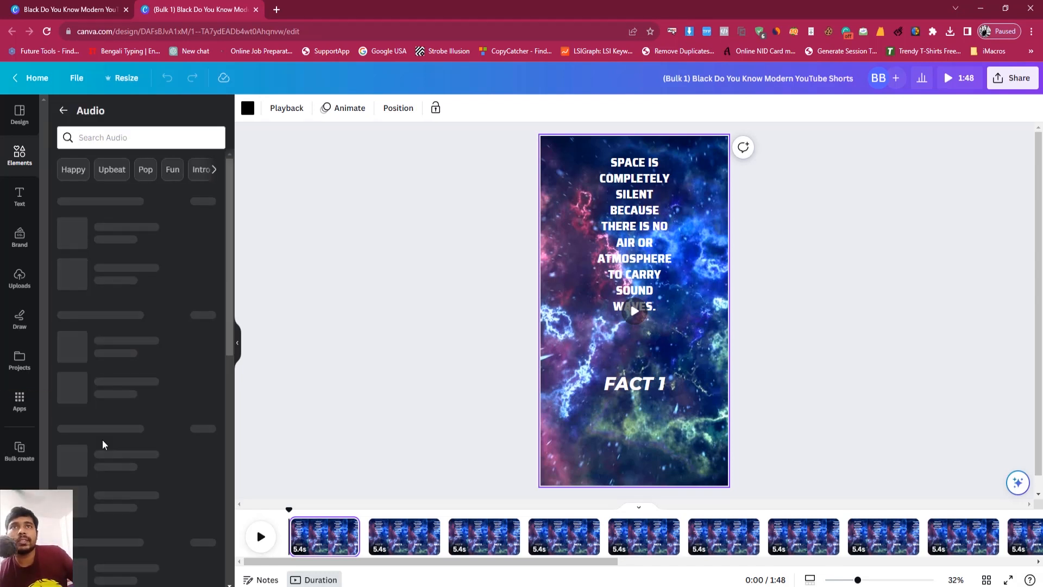
pyautogui.click(149, 131)
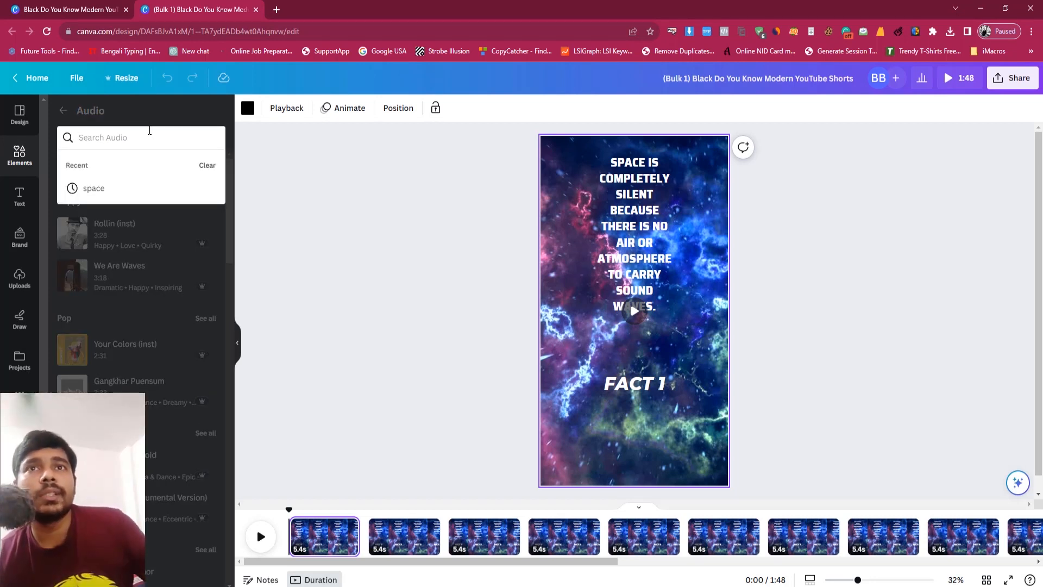
pyautogui.click(97, 191)
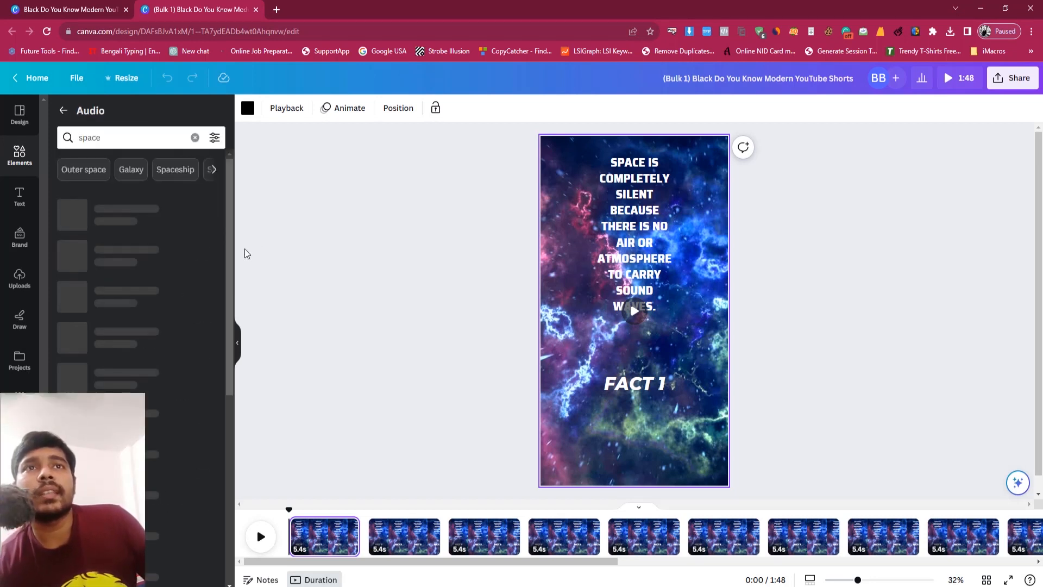
pyautogui.click(72, 215)
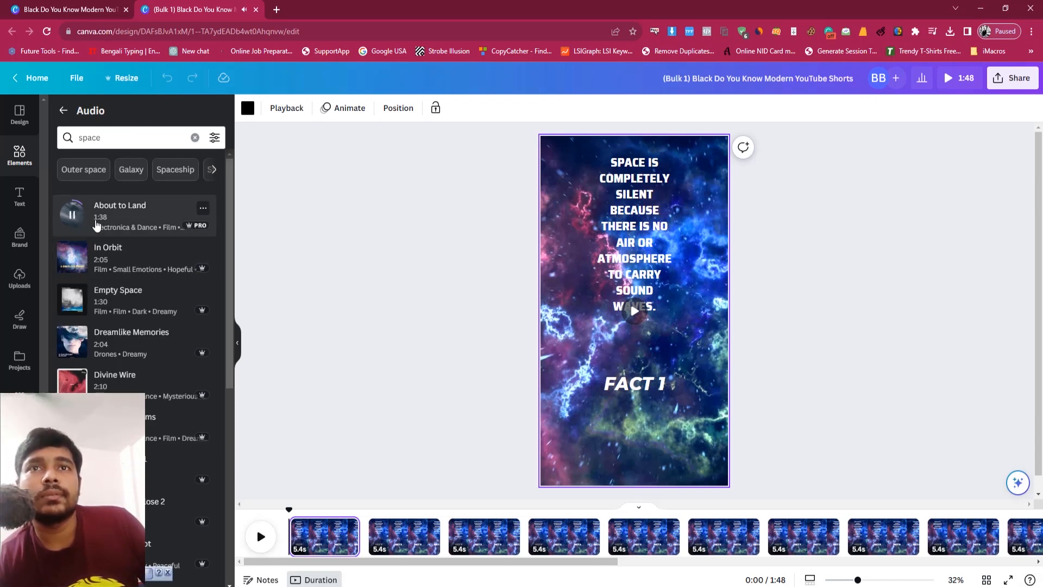
pyautogui.click(144, 220)
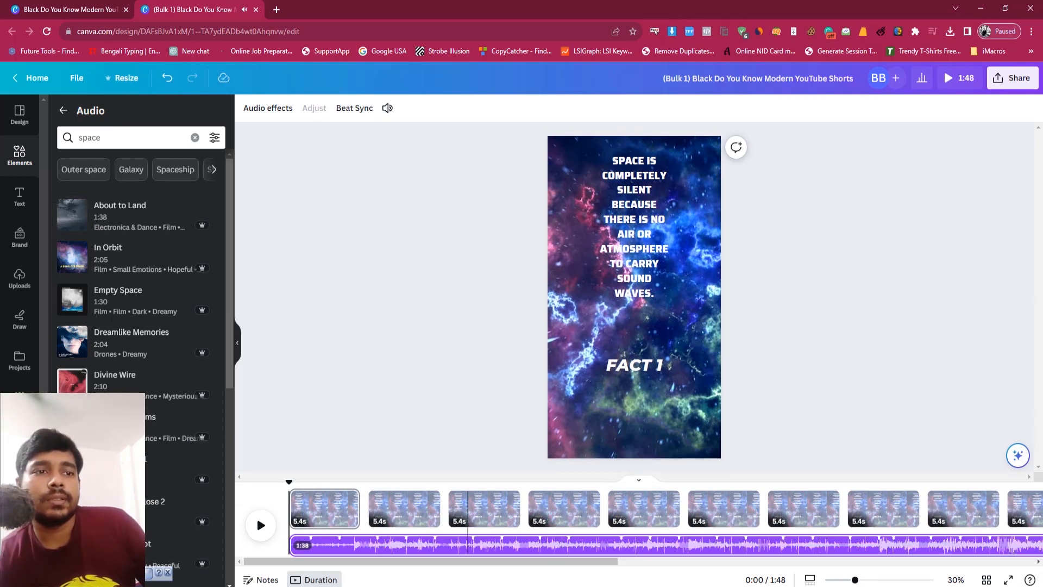
# Step: Download all 20 pages as separate 1080p MP4 video files, saving them as a compressed archive with the download manager
pyautogui.moveTo(854, 580)
pyautogui.mouseDown()
pyautogui.moveTo(841, 580)
pyautogui.moveTo(851, 582)
pyautogui.mouseUp()
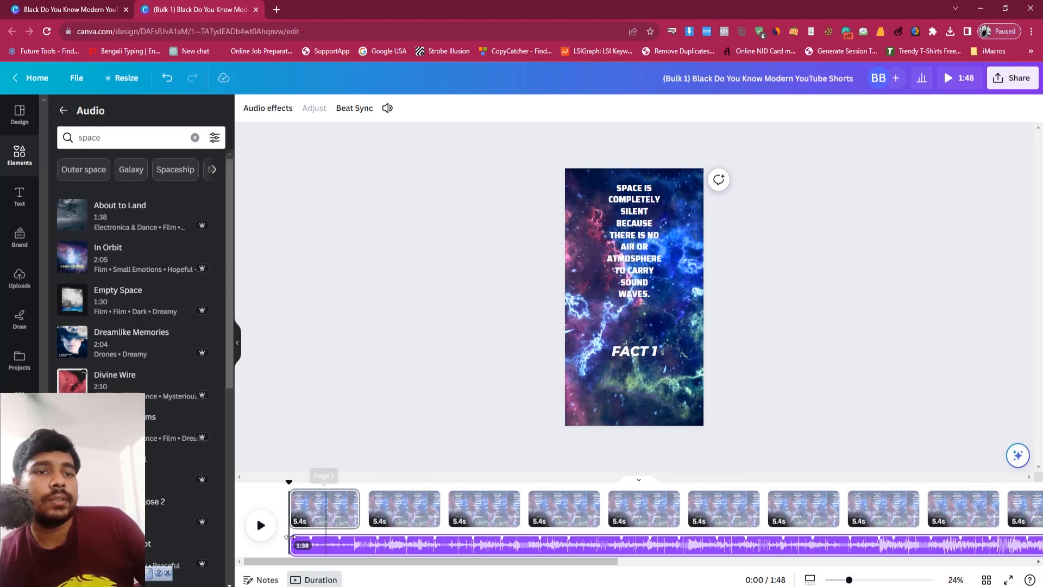
pyautogui.click(369, 545)
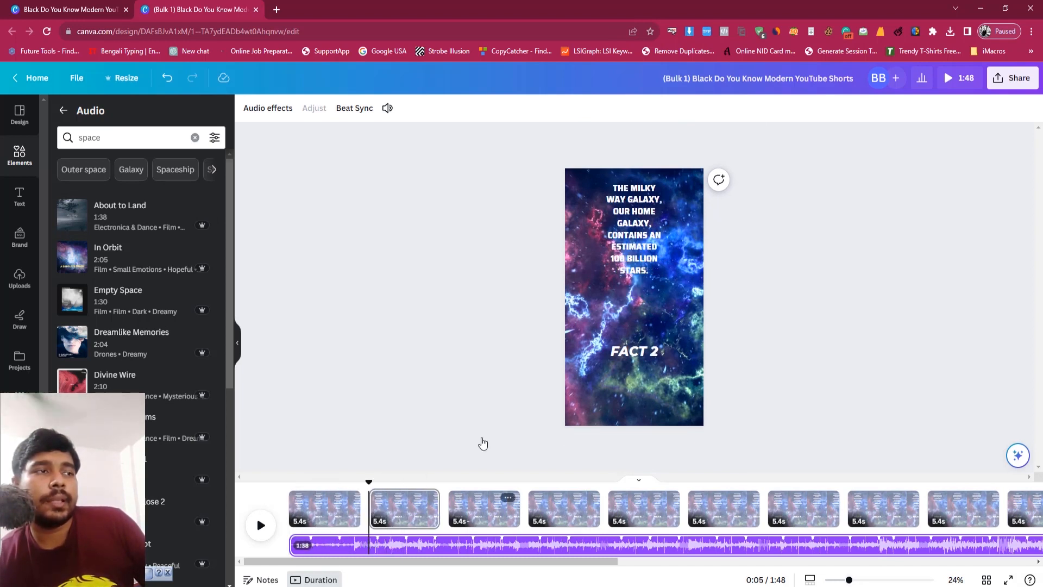
pyautogui.click(1002, 80)
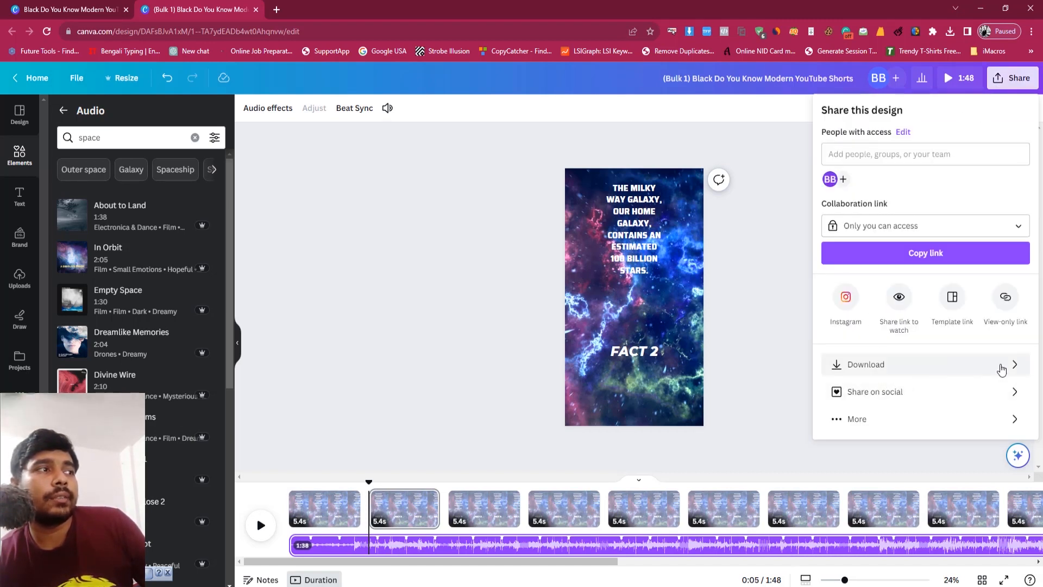
pyautogui.click(1013, 365)
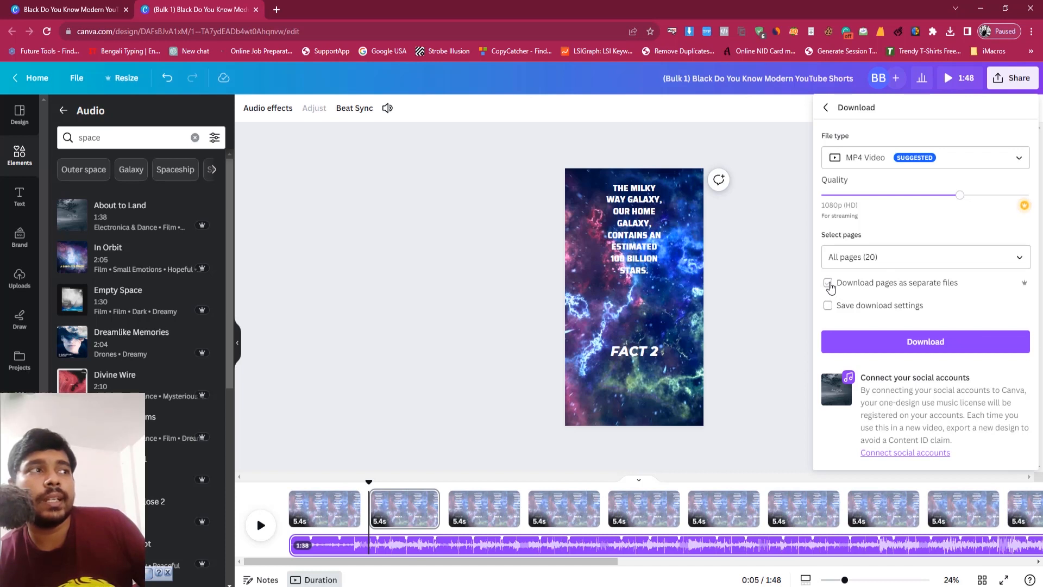
pyautogui.click(829, 283)
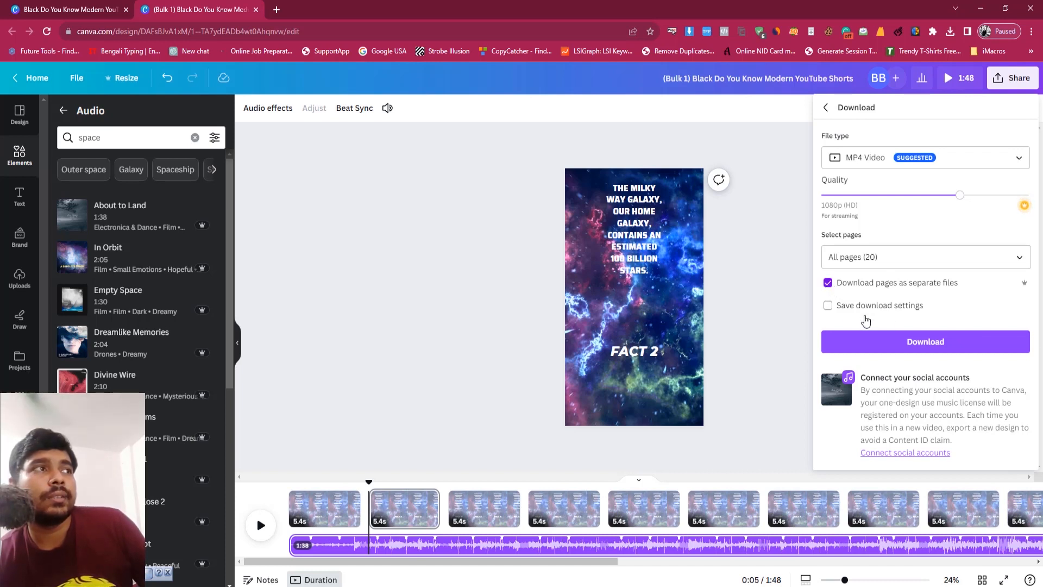
pyautogui.click(887, 347)
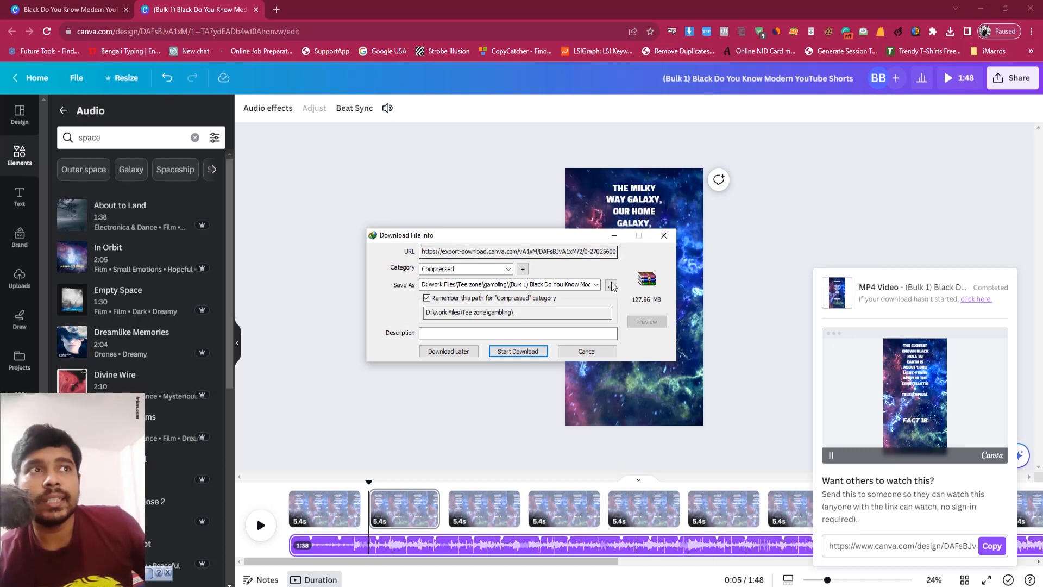
pyautogui.click(519, 352)
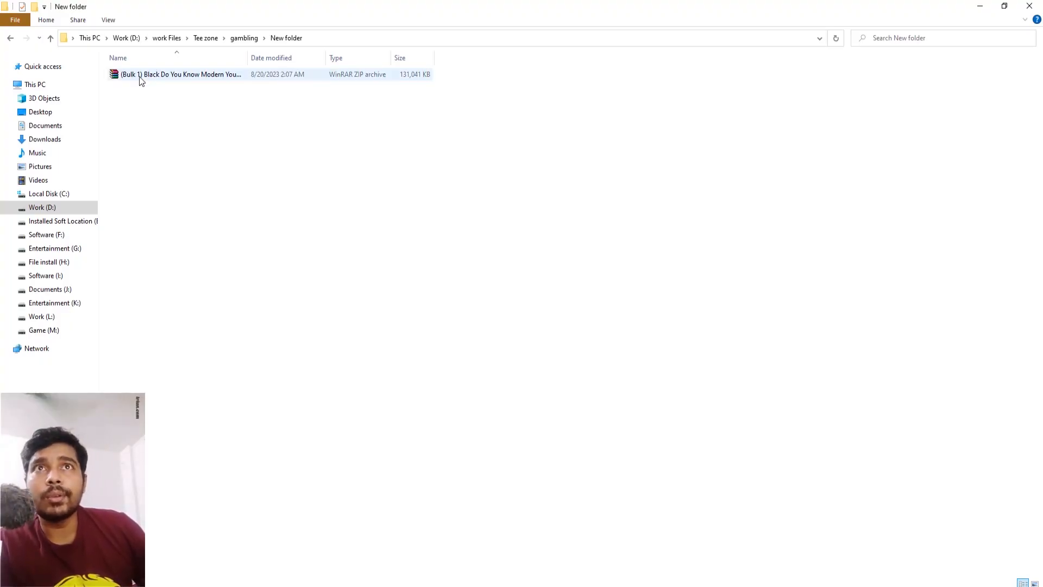
# Step: Extract the downloaded ZIP archive's videos into the current folder
pyautogui.rightClick(141, 80)
pyautogui.click(176, 148)
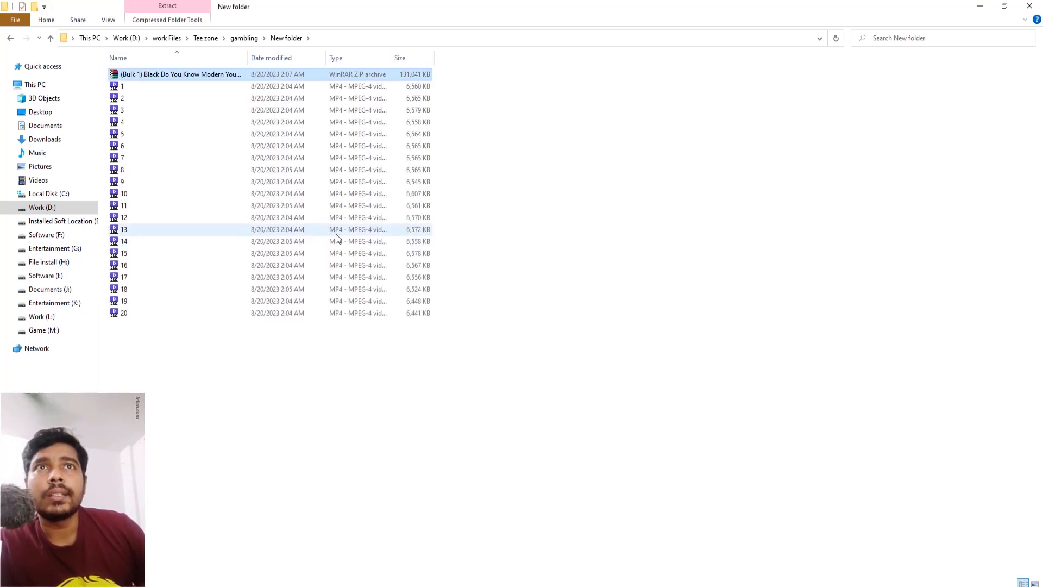
pyautogui.moveTo(130, 339); pyautogui.dragTo(142, 305)
# Step: Play the extracted videos 1.mp4 and 11.mp4 in PotPlayer to check them, and close the player
pyautogui.moveTo(168, 136); pyautogui.dragTo(161, 91)
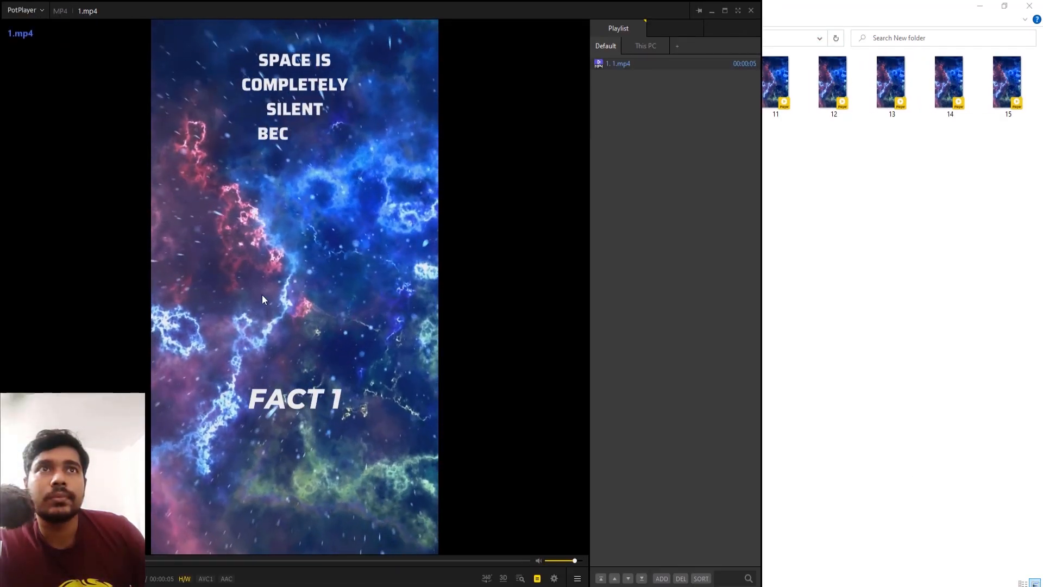
pyautogui.scroll(1, 262, 295)
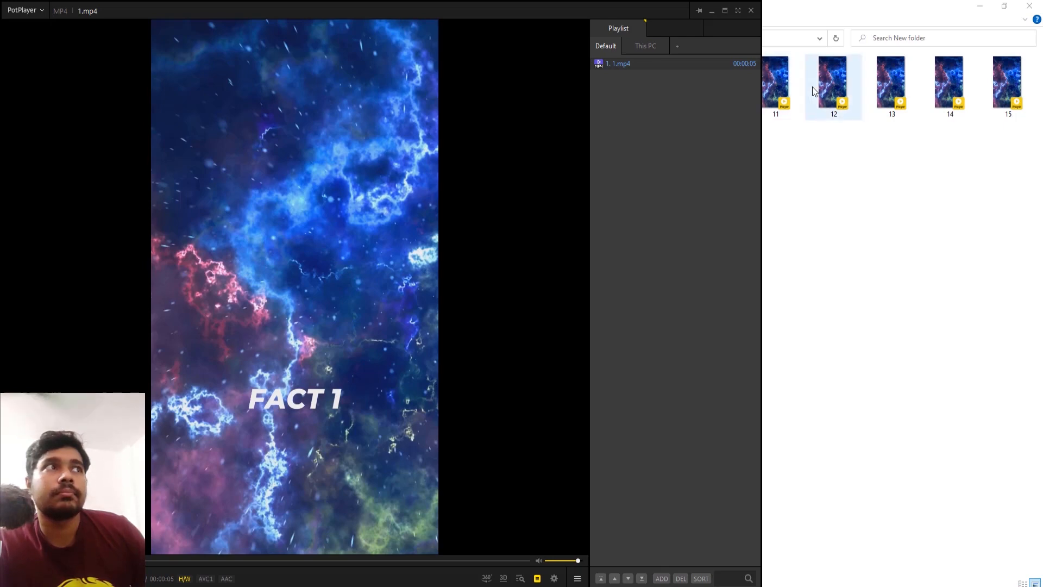
pyautogui.doubleClick(775, 84)
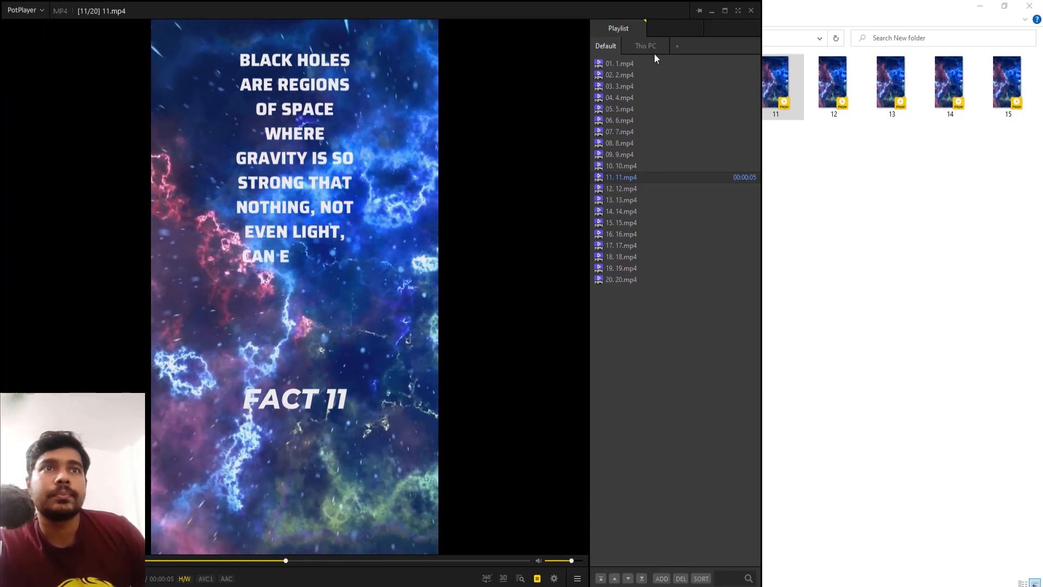
pyautogui.click(751, 11)
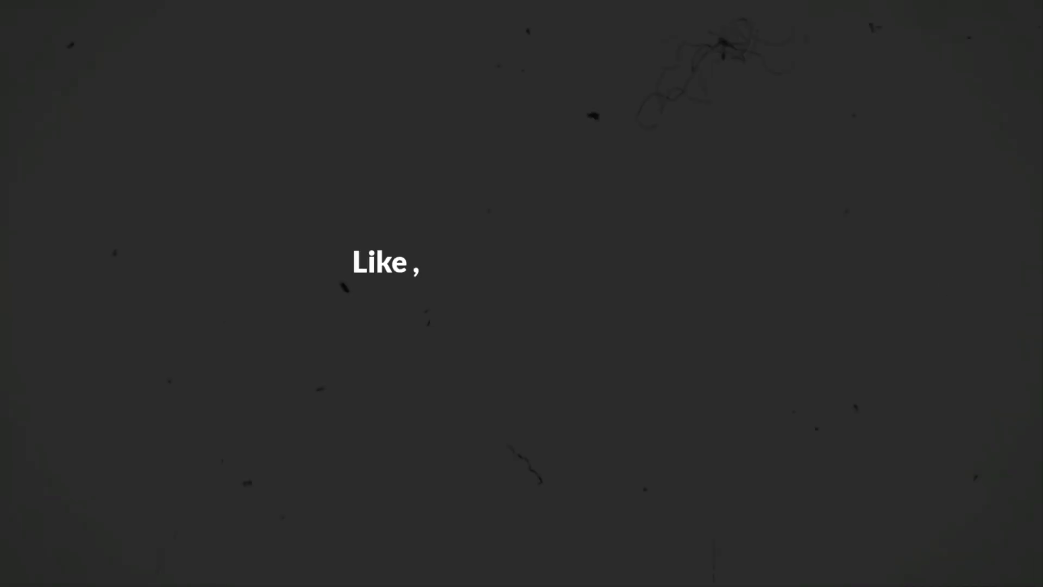